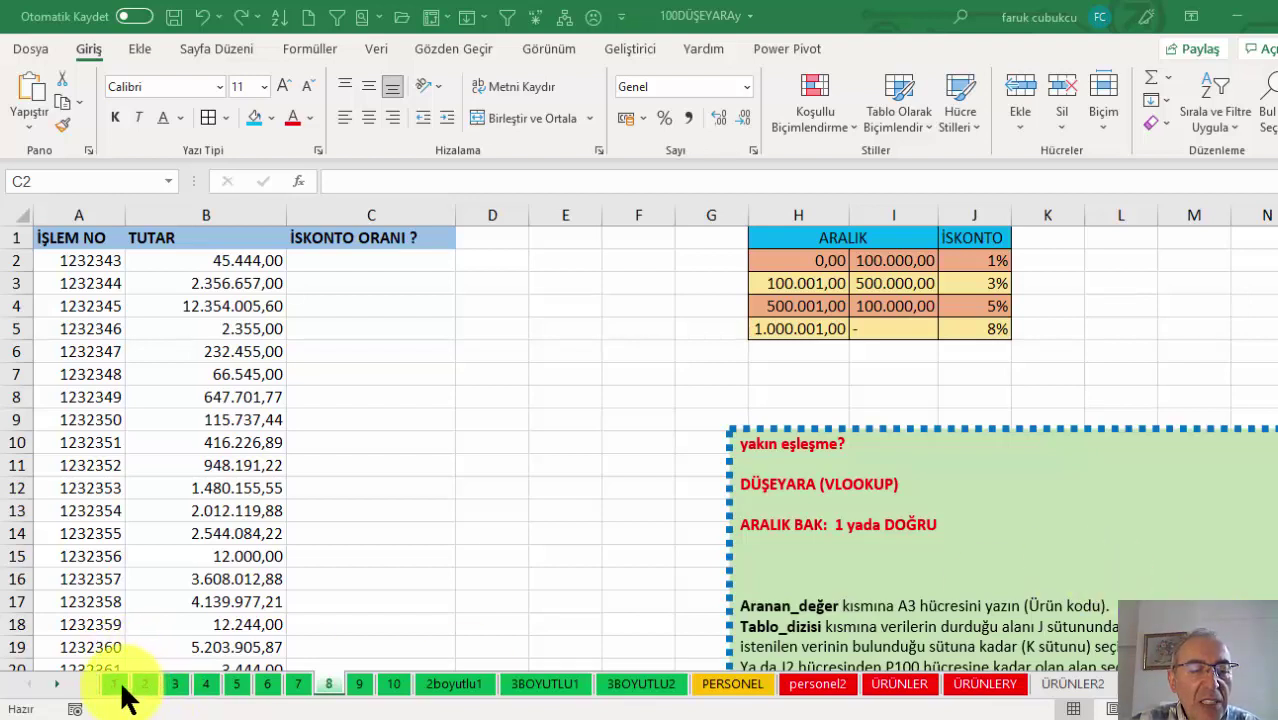
Step: Select C2 on sheet 8, then switch to the SİPARİŞ FORMU order form on sheet 1
{"action": "left_click", "coordinate": [122, 700]}
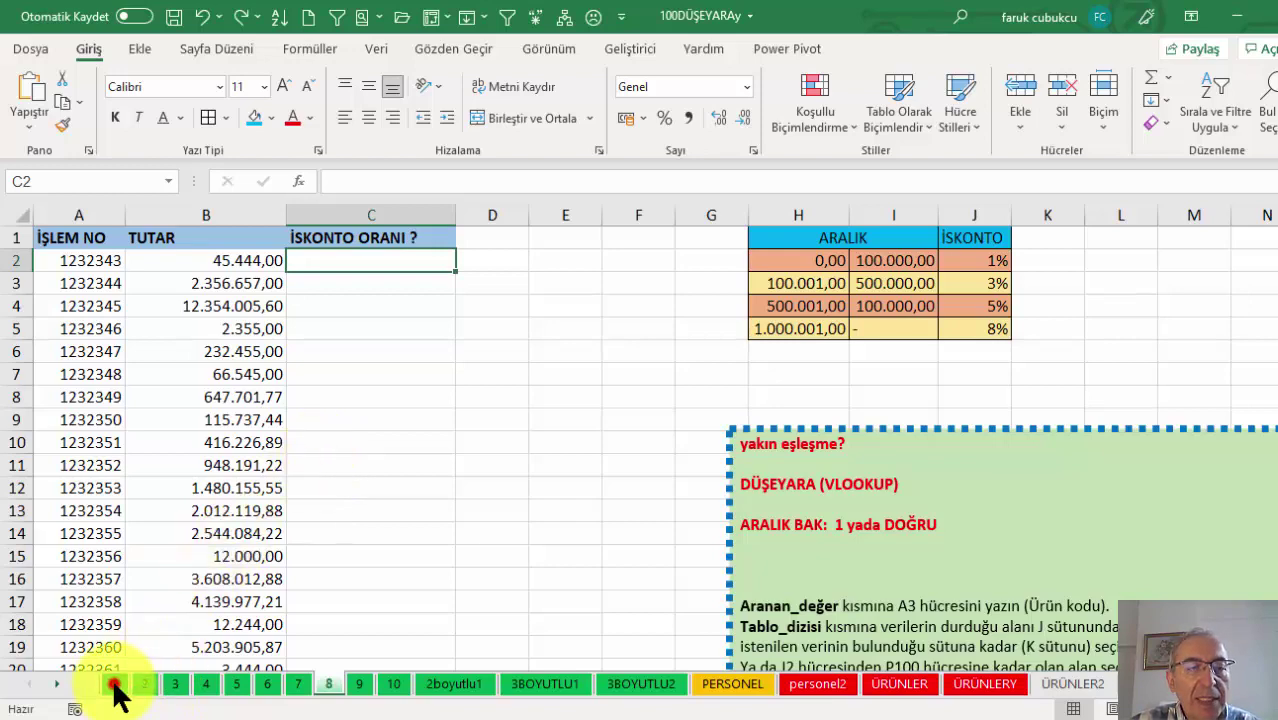
{"action": "left_click", "coordinate": [114, 685]}
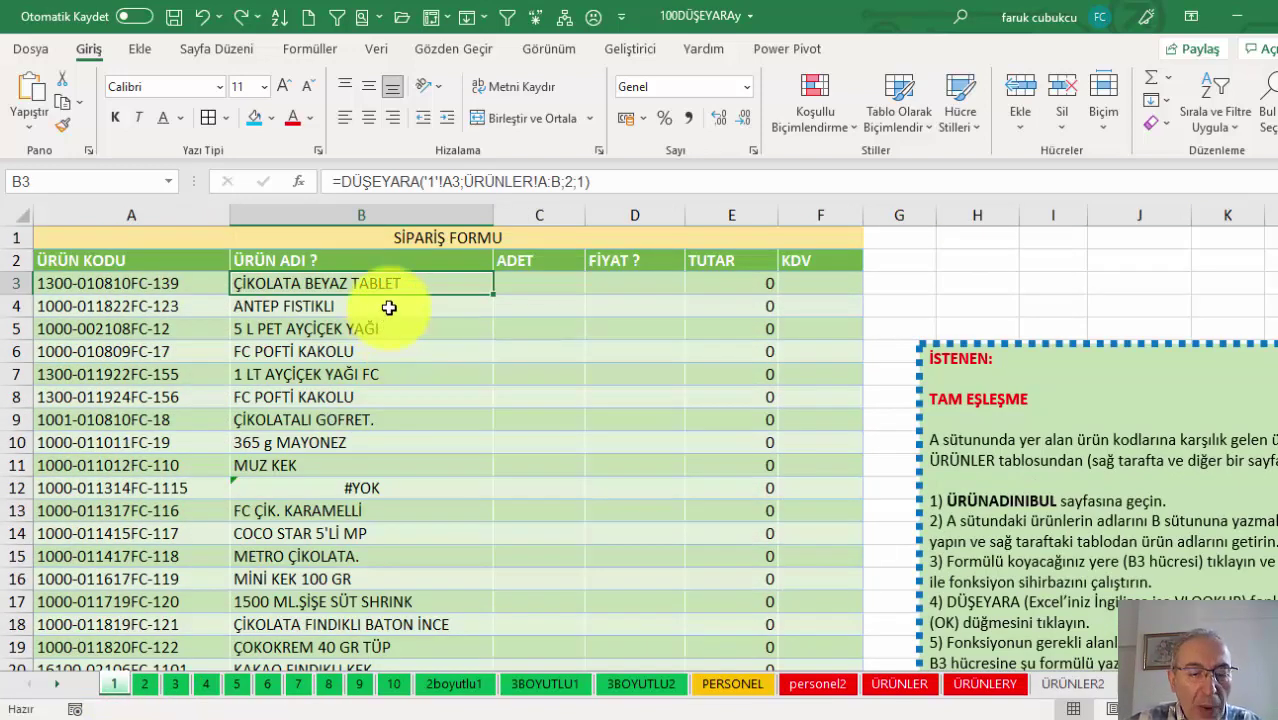
Step: Start a DÜŞEYARA in B3 with lookup value A3 and table ÜRÜNLER!A:B
{"action": "type", "text": "=DÜ"}
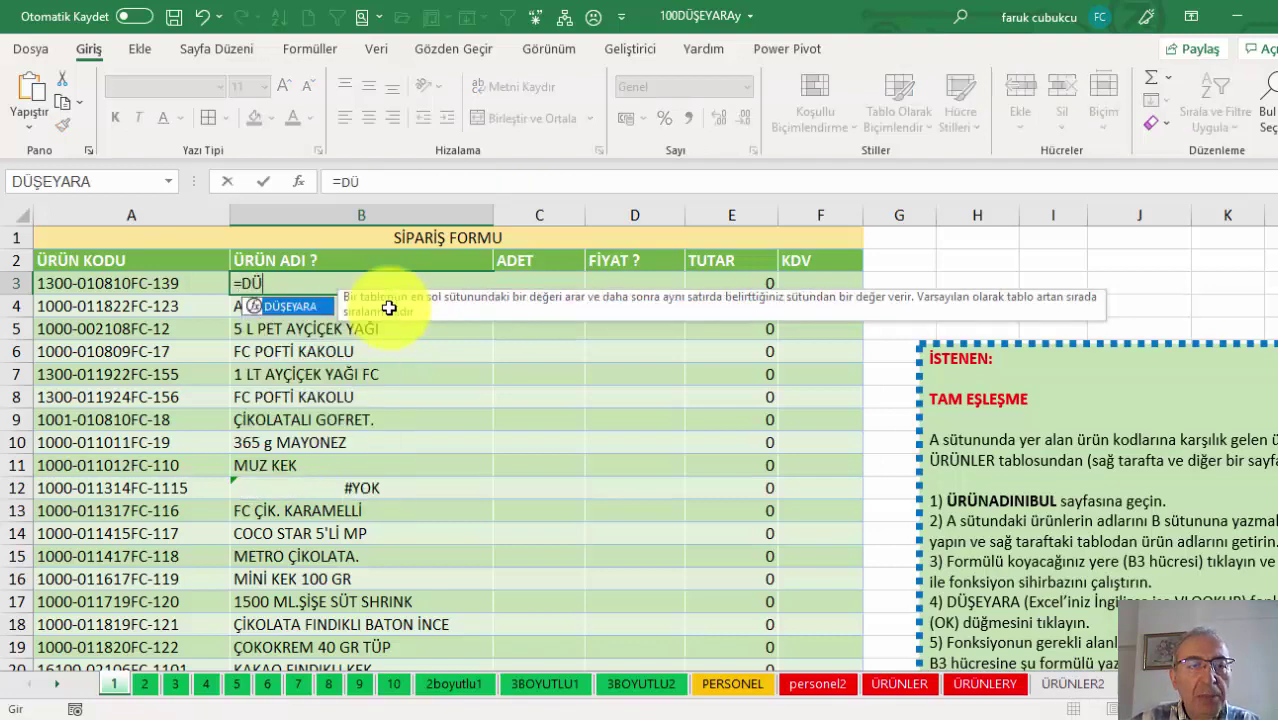
{"action": "left_click", "coordinate": [297, 176]}
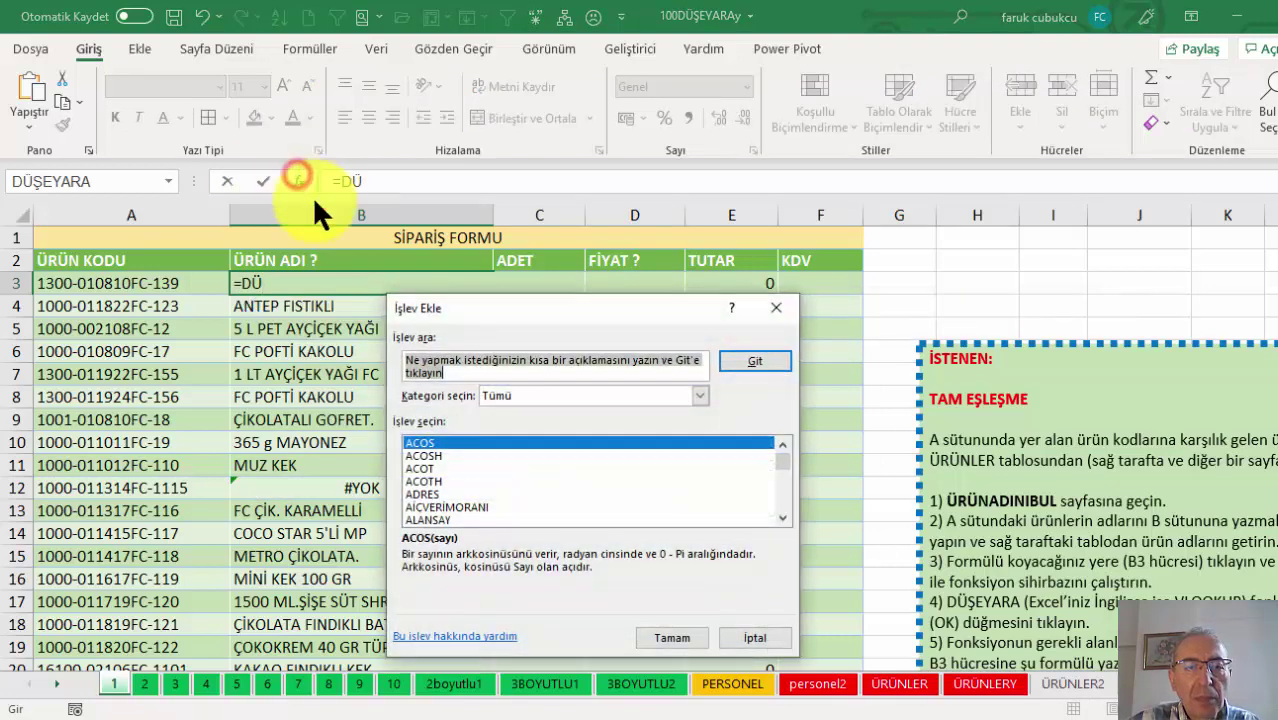
{"action": "left_click", "coordinate": [503, 394]}
{"action": "left_click", "coordinate": [507, 407]}
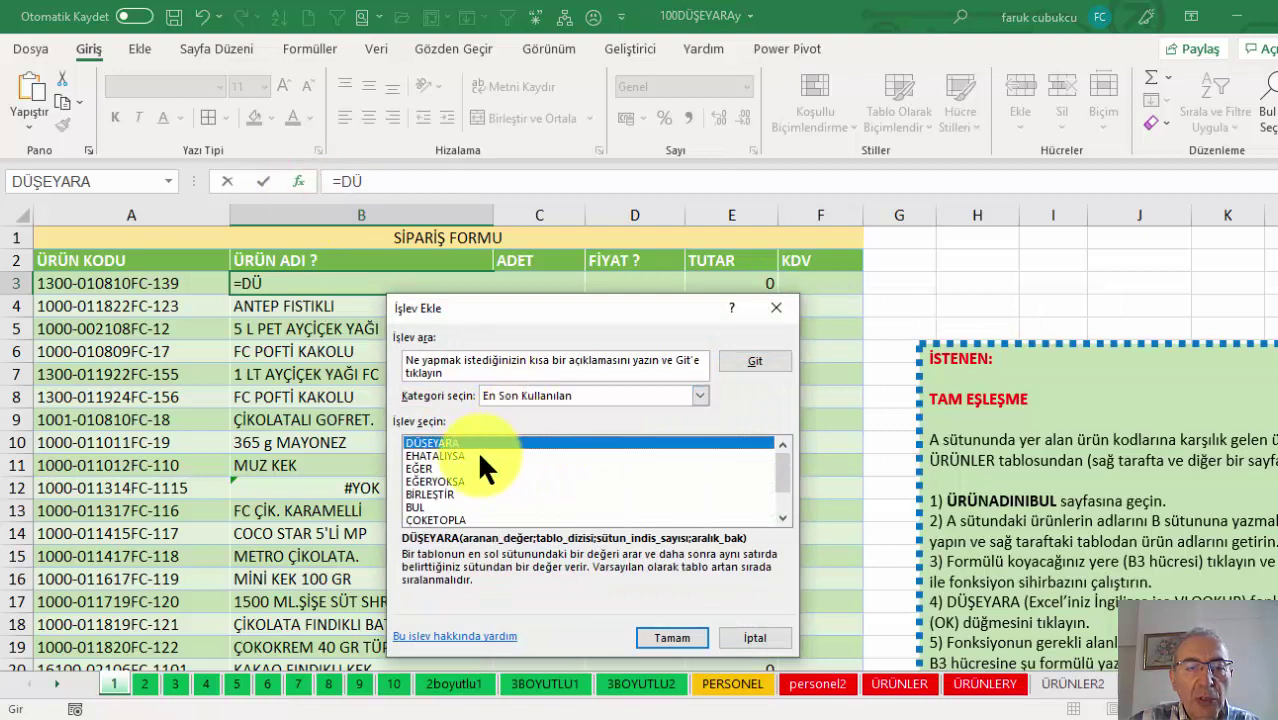
{"action": "left_click", "coordinate": [690, 648]}
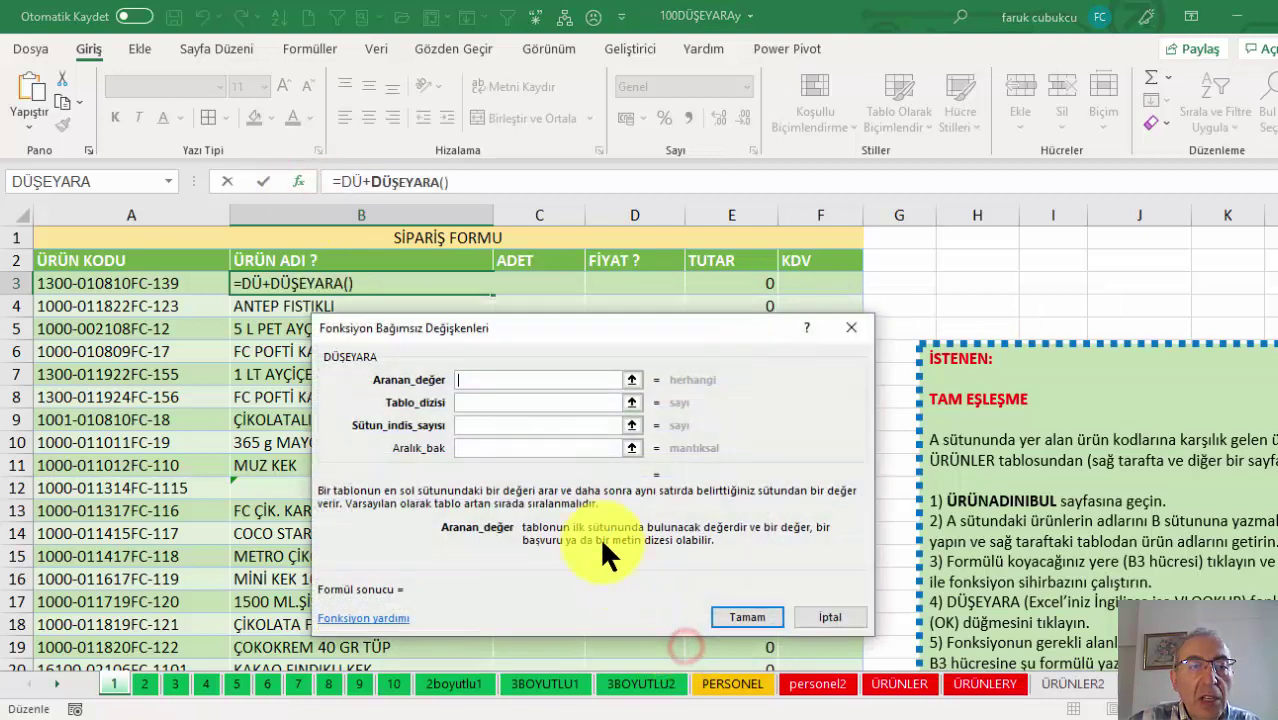
{"action": "left_click", "coordinate": [160, 283]}
{"action": "left_click", "coordinate": [465, 402]}
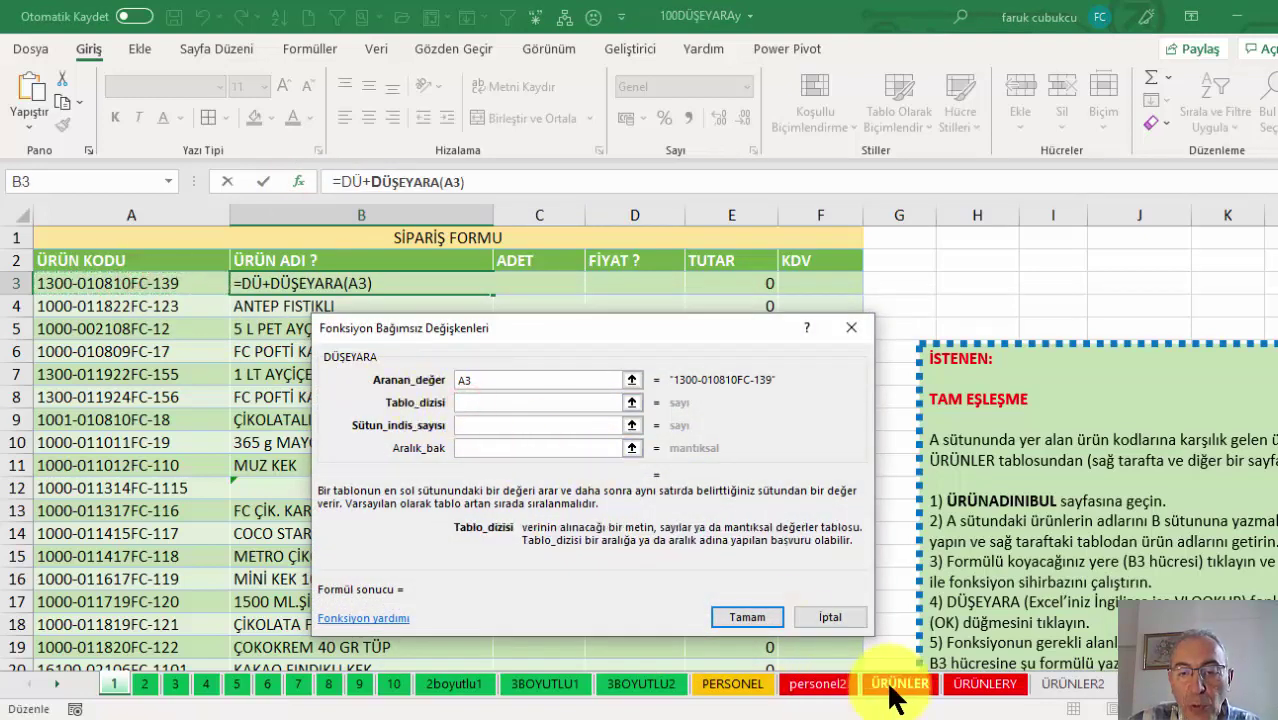
{"action": "left_click", "coordinate": [899, 684]}
{"action": "left_click_drag", "start_coordinate": [148, 212], "coordinate": [277, 210]}
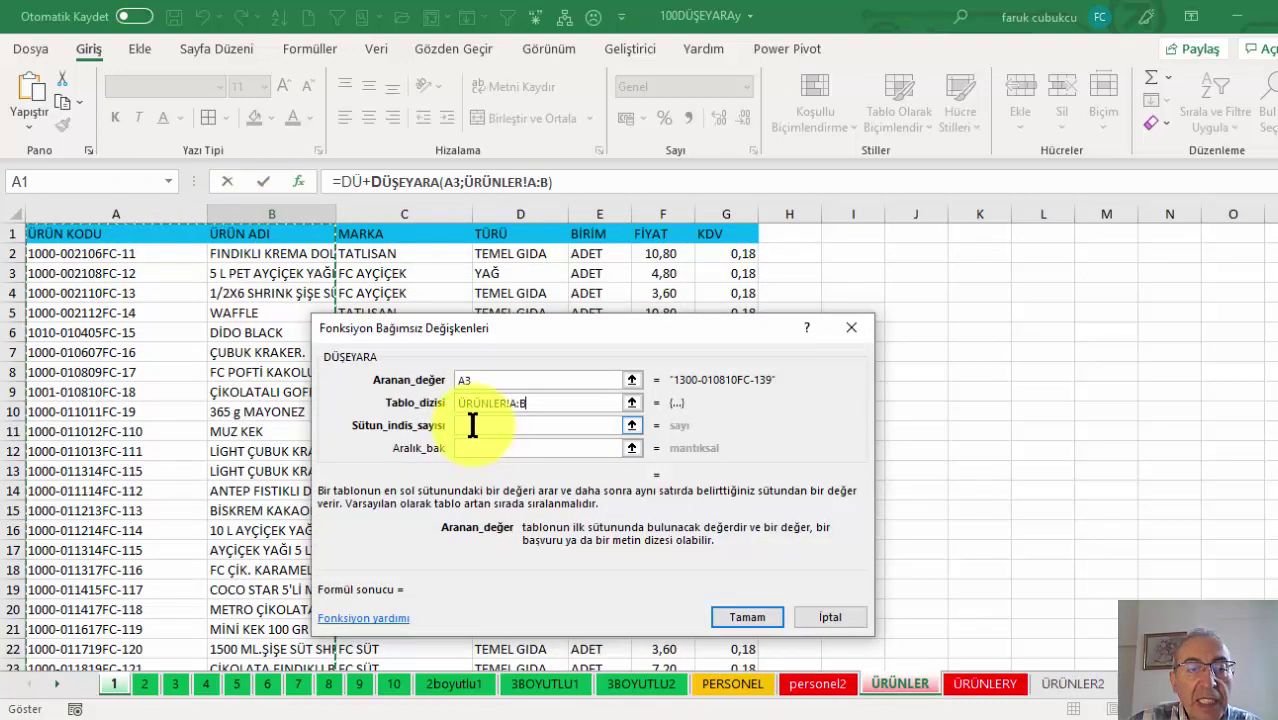
Step: Set column index 2 and match type 0, remove the stray DÜ+, and confirm
{"action": "left_click", "coordinate": [471, 425]}
{"action": "type", "text": "2"}
{"action": "left_click", "coordinate": [470, 447]}
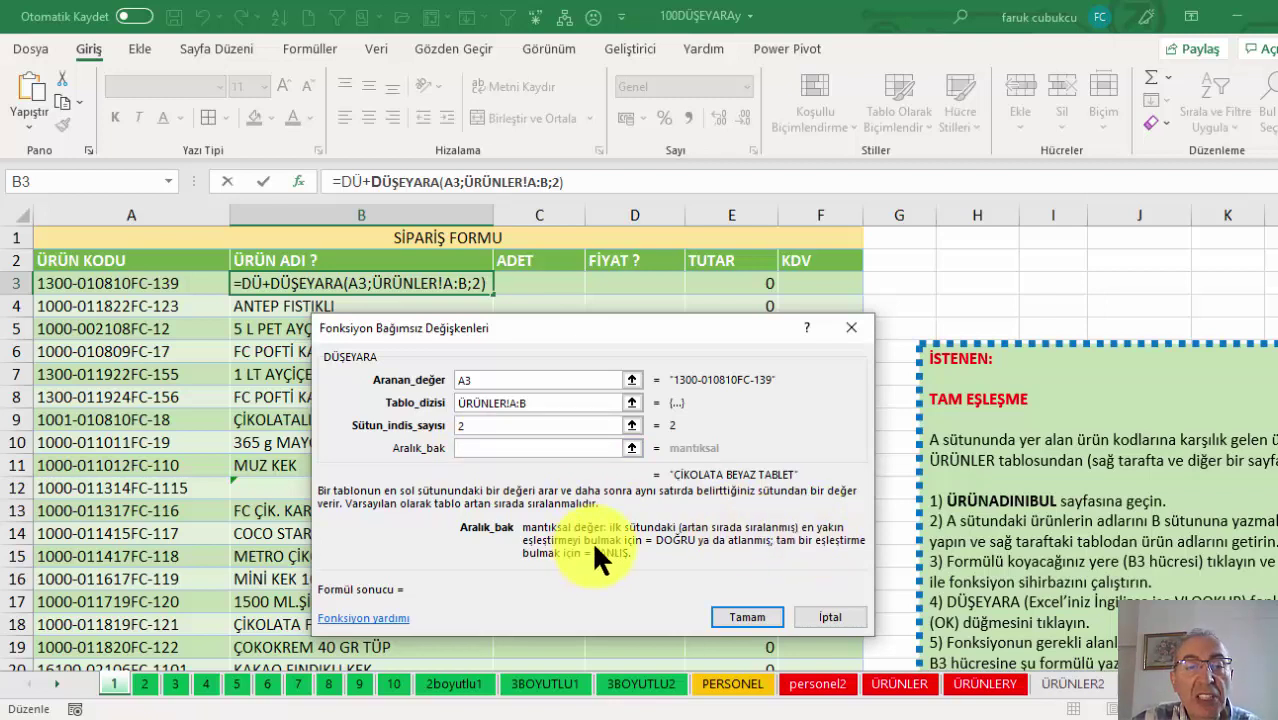
{"action": "type", "text": "YA"}
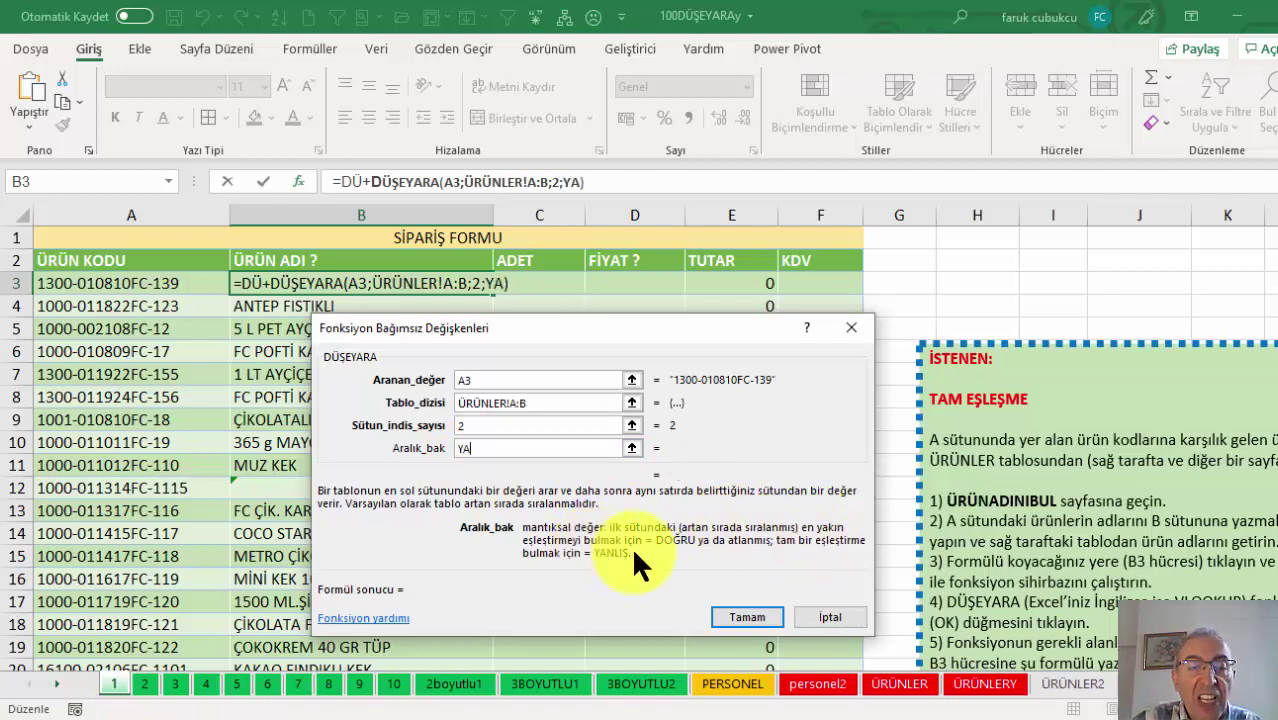
{"action": "type", "text": "NLIŞ"}
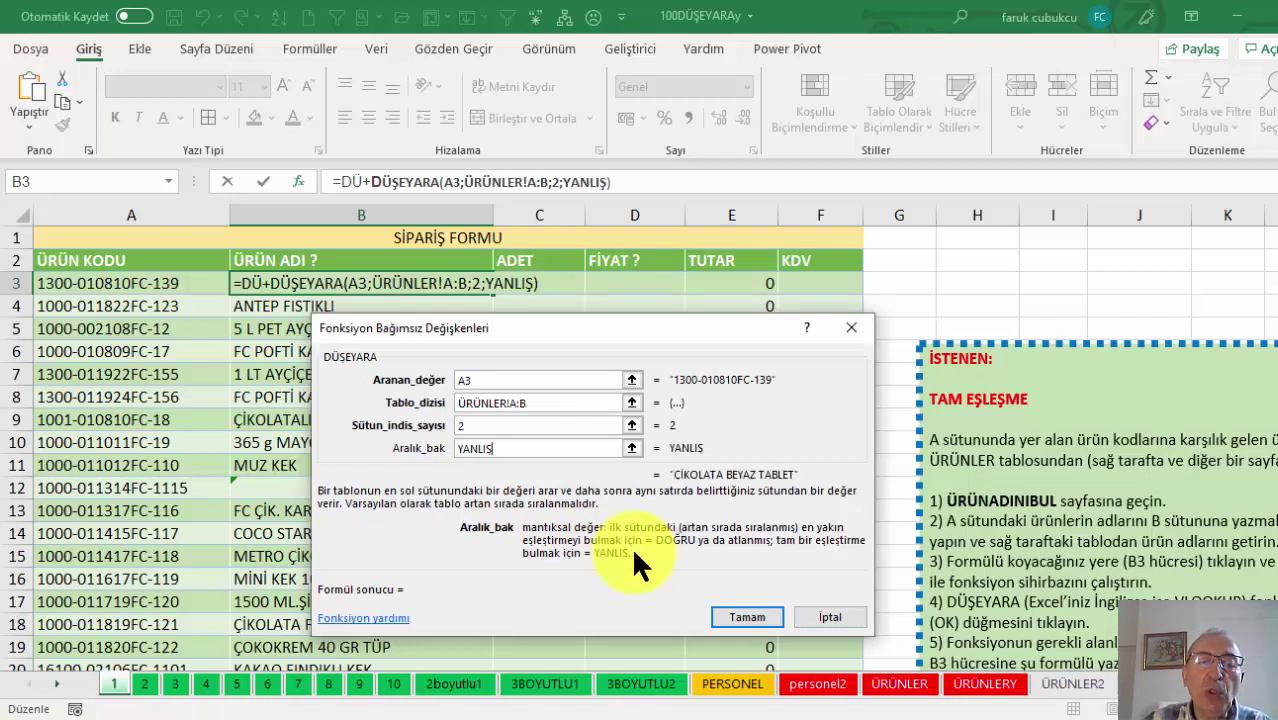
{"action": "key", "text": "BackSpace"}
{"action": "key", "text": "BackSpace"}
{"action": "key", "text": "BackSpace"}
{"action": "key", "text": "BackSpace"}
{"action": "key", "text": "BackSpace"}
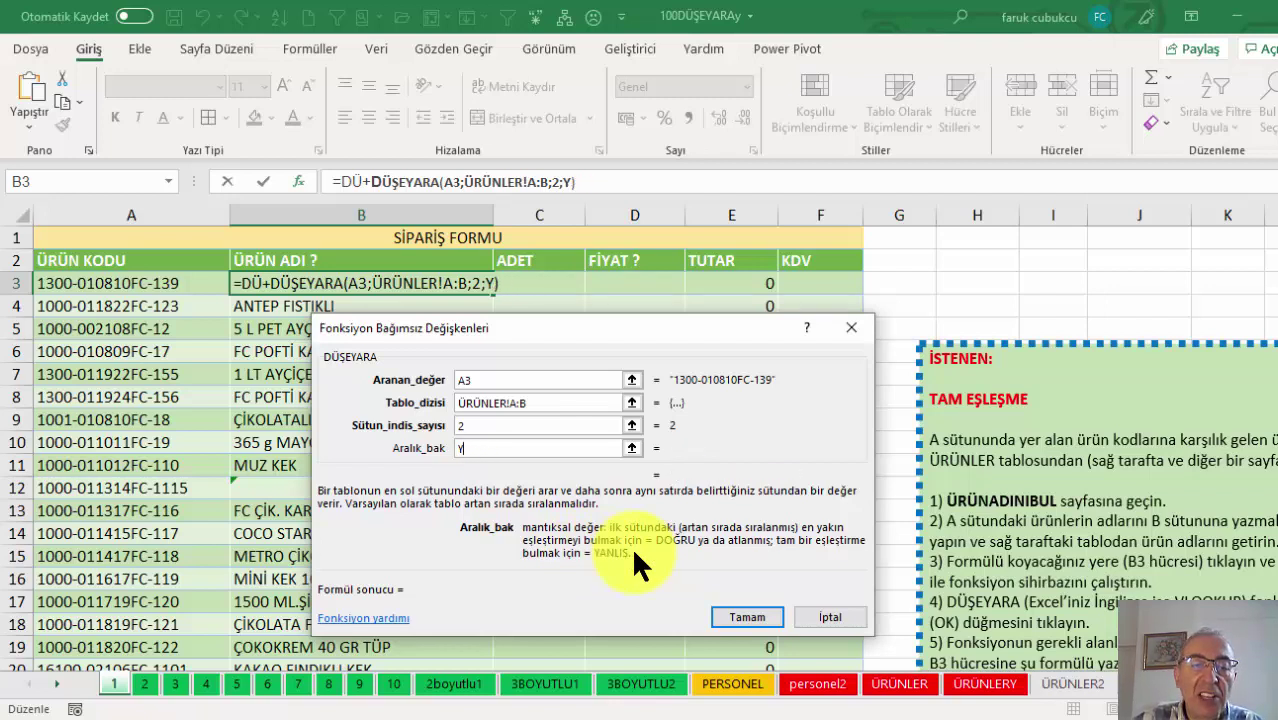
{"action": "key", "text": "BackSpace"}
{"action": "type", "text": "0"}
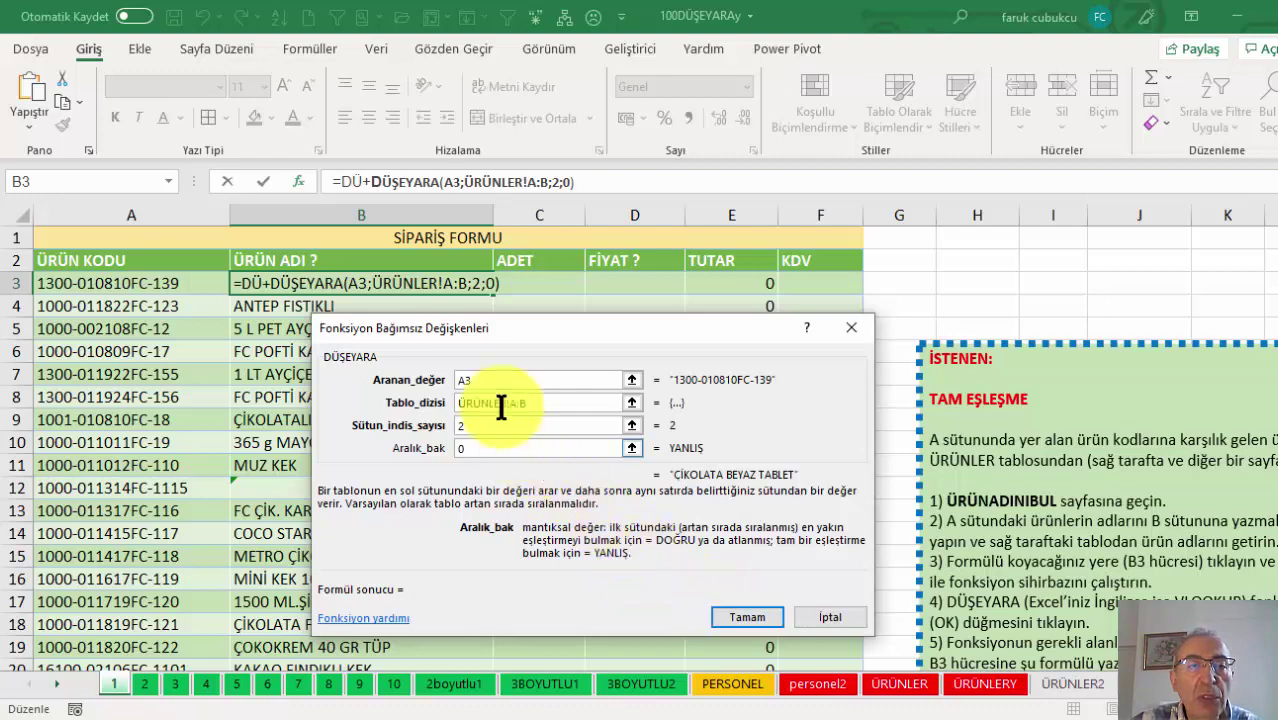
{"action": "left_click", "coordinate": [371, 183]}
{"action": "key", "text": "BackSpace"}
{"action": "key", "text": "BackSpace"}
{"action": "key", "text": "BackSpace"}
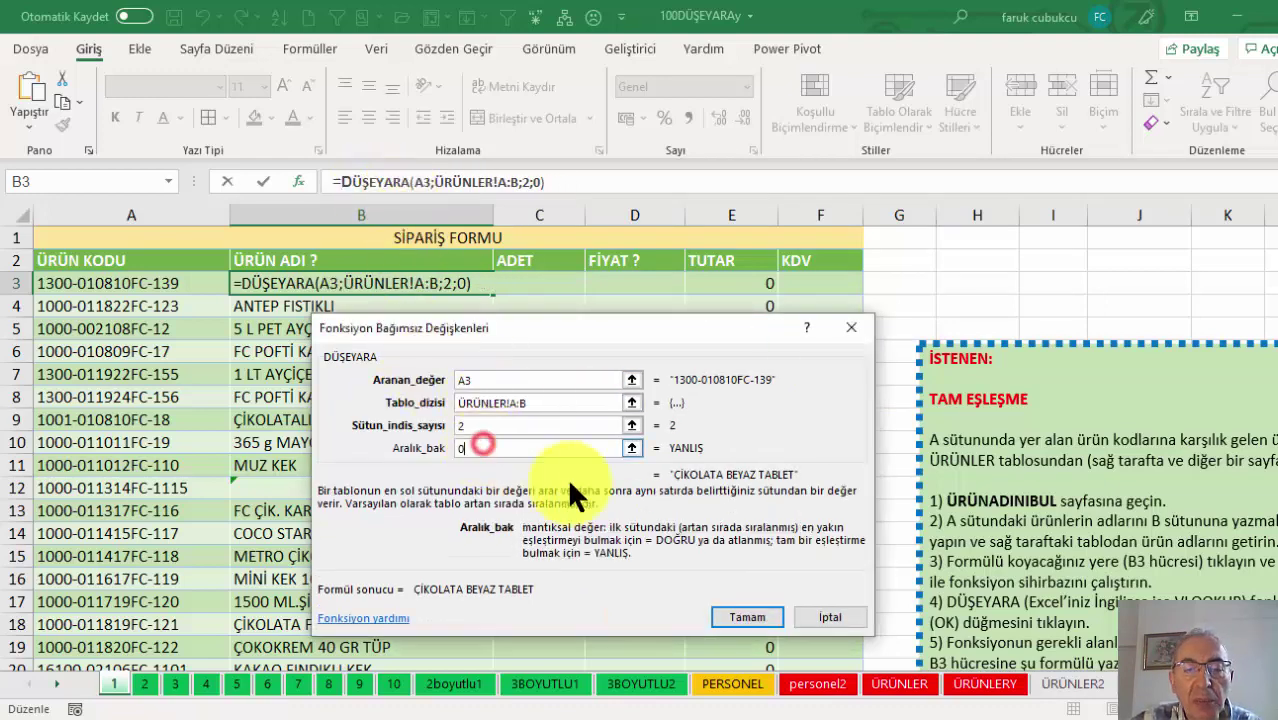
{"action": "left_click", "coordinate": [731, 611]}
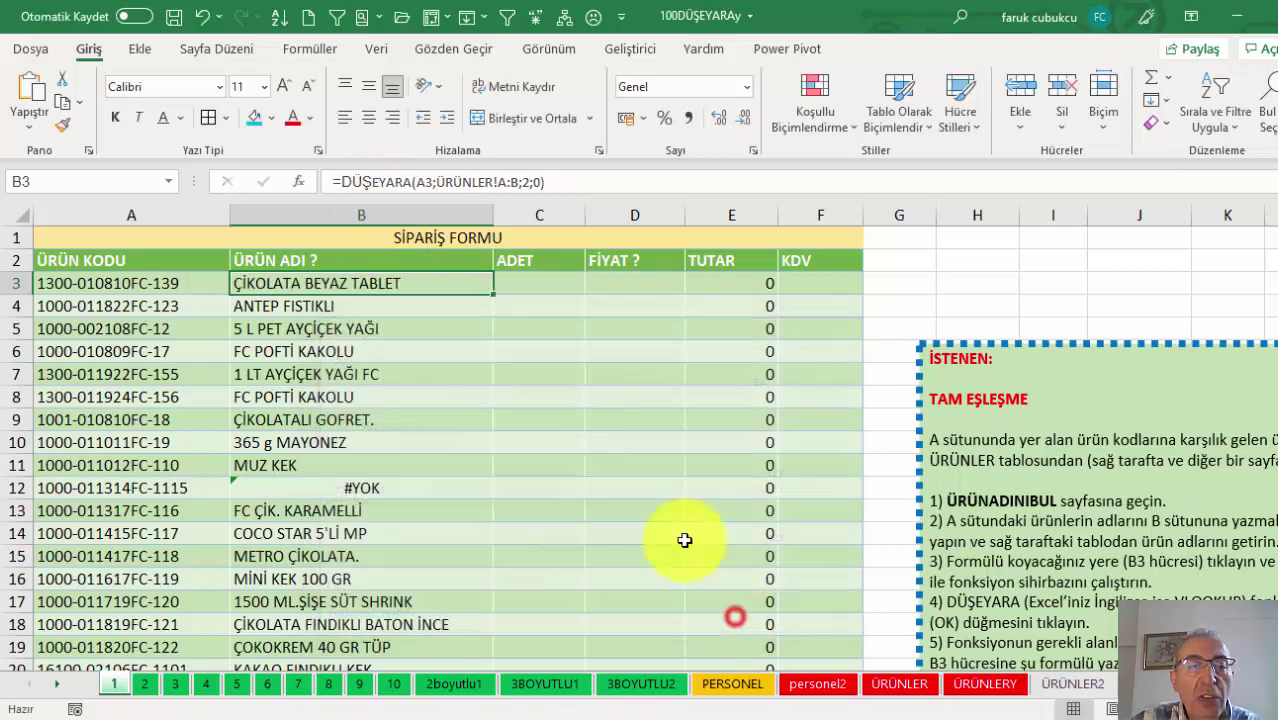
Step: Fill the B3 lookup down column B without formatting
{"action": "double_click", "coordinate": [494, 300]}
{"action": "left_click", "coordinate": [507, 662]}
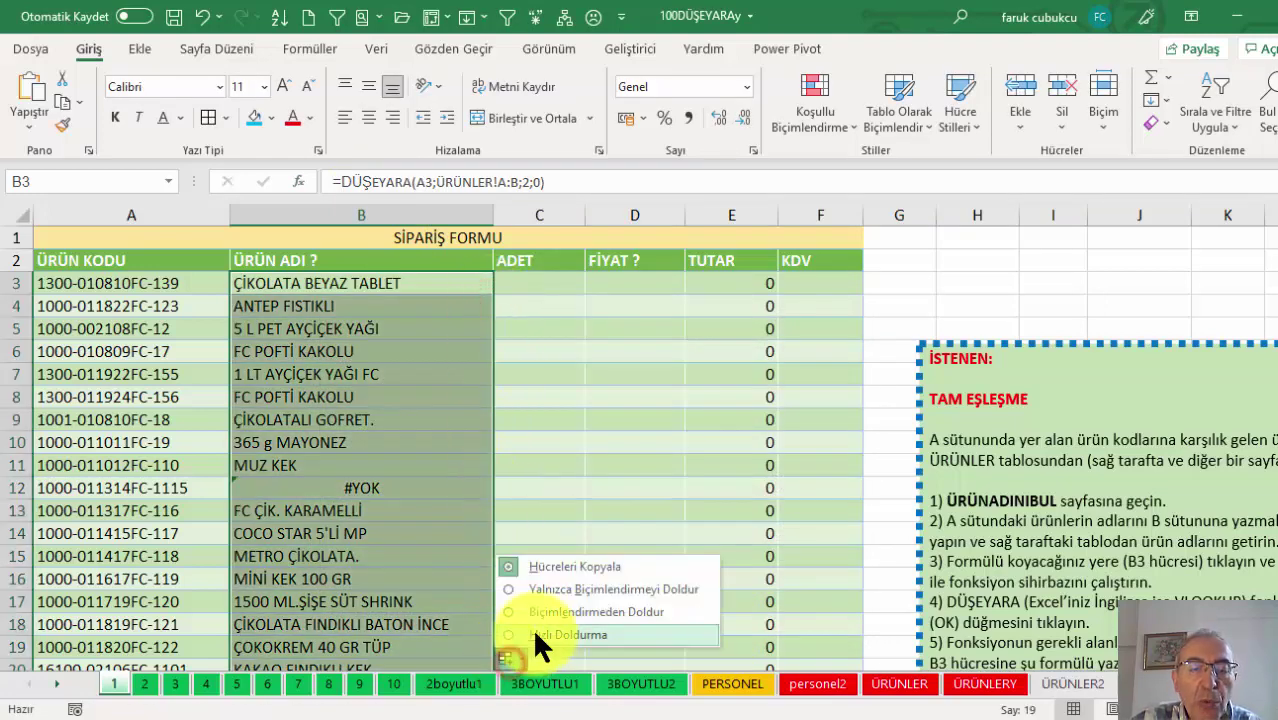
{"action": "left_click", "coordinate": [545, 608]}
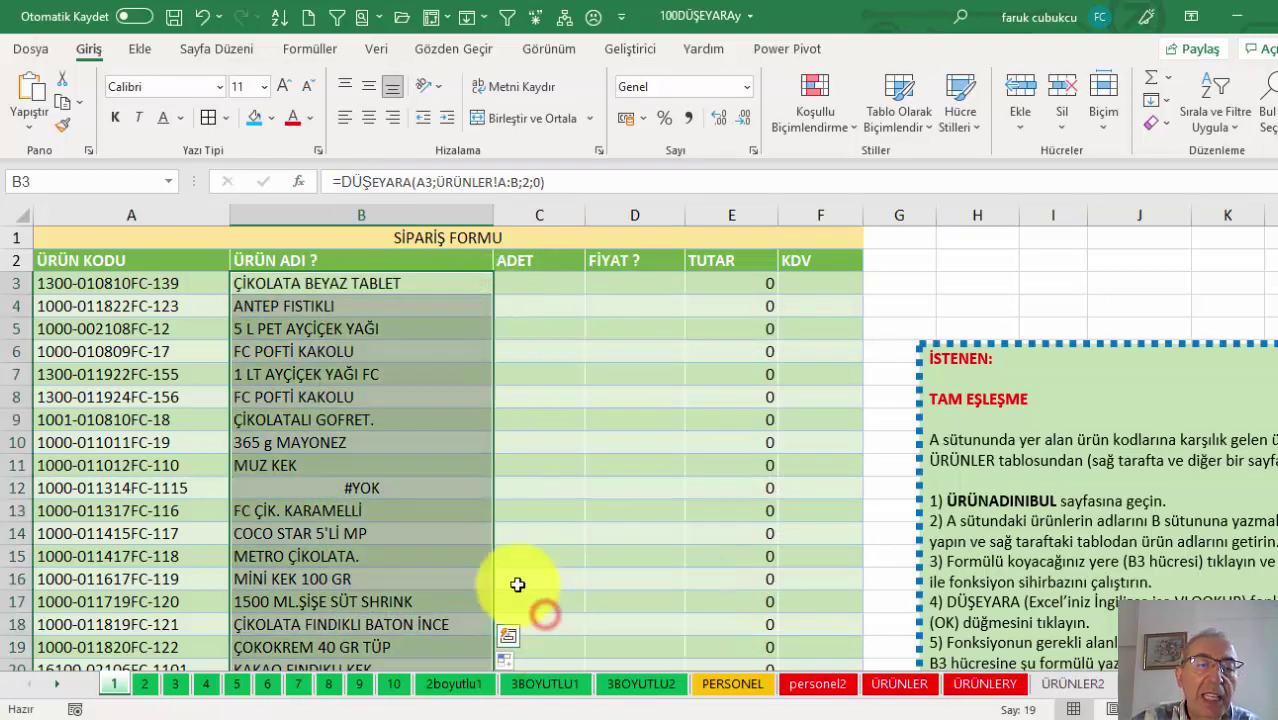
Step: Change B3's match type from 0 to YANLIŞ and refill column B without formatting
{"action": "double_click", "coordinate": [408, 282]}
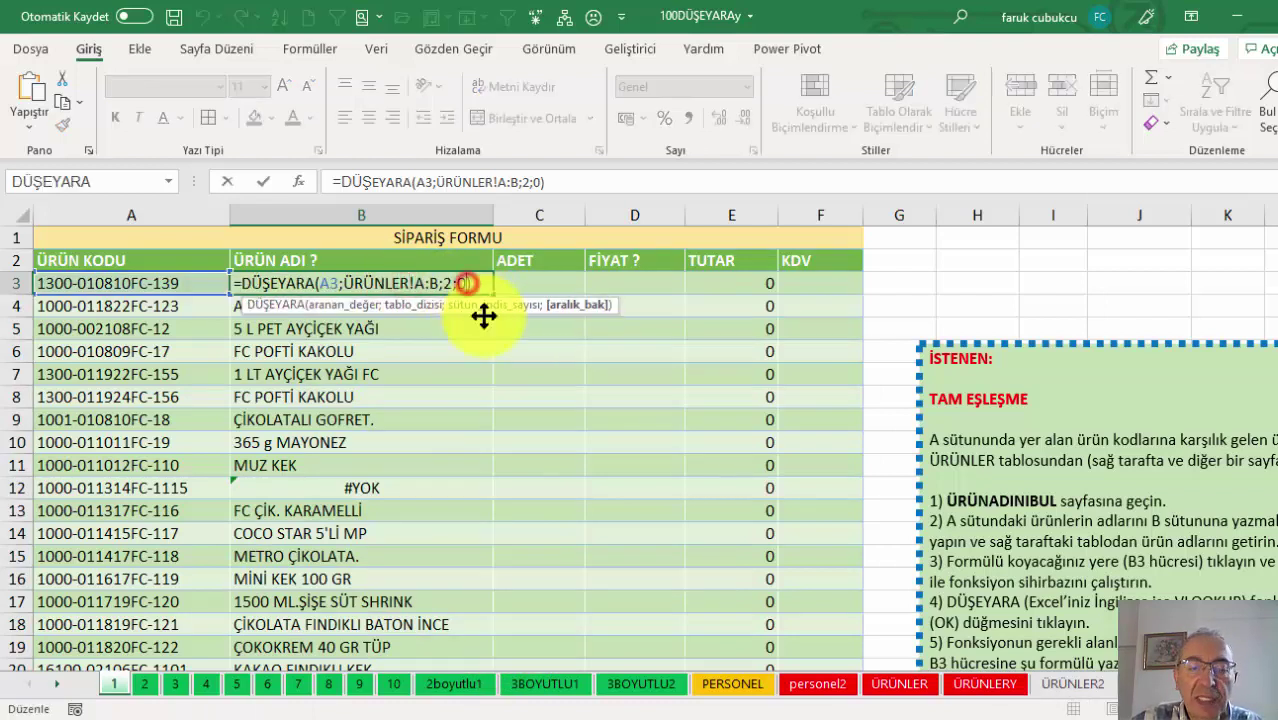
{"action": "key", "text": "BackSpace"}
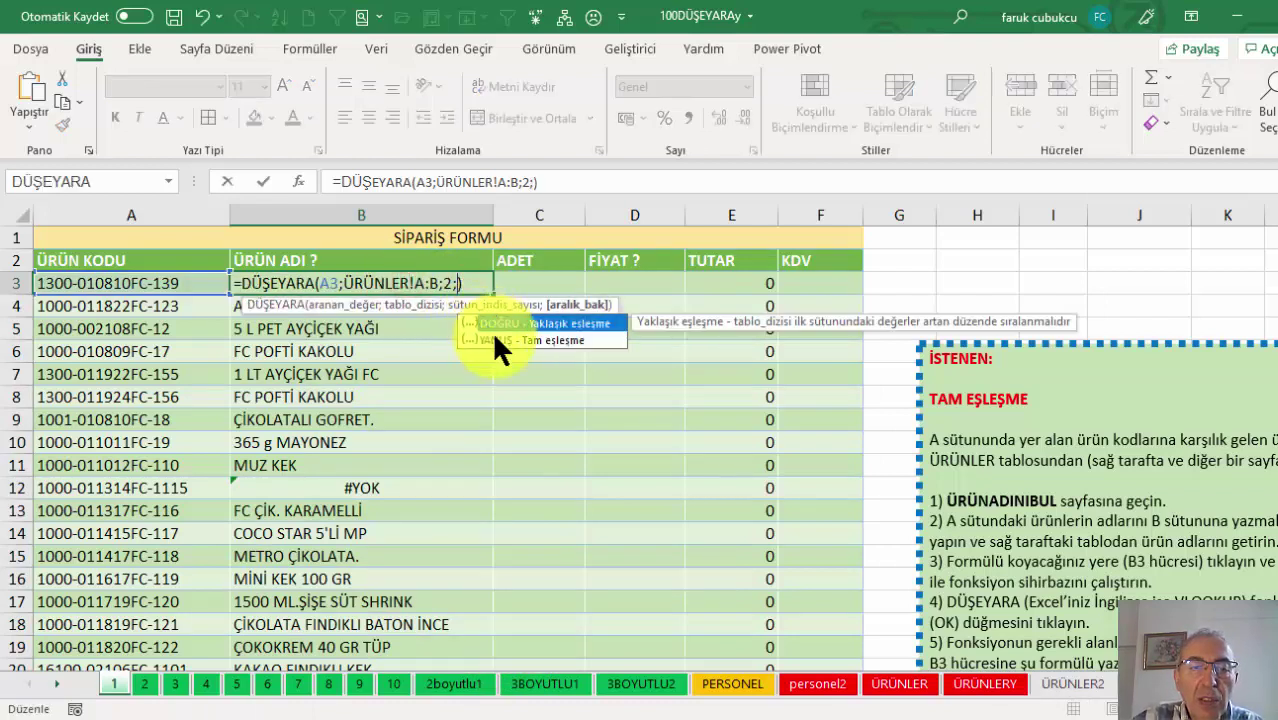
{"action": "left_click", "coordinate": [522, 340]}
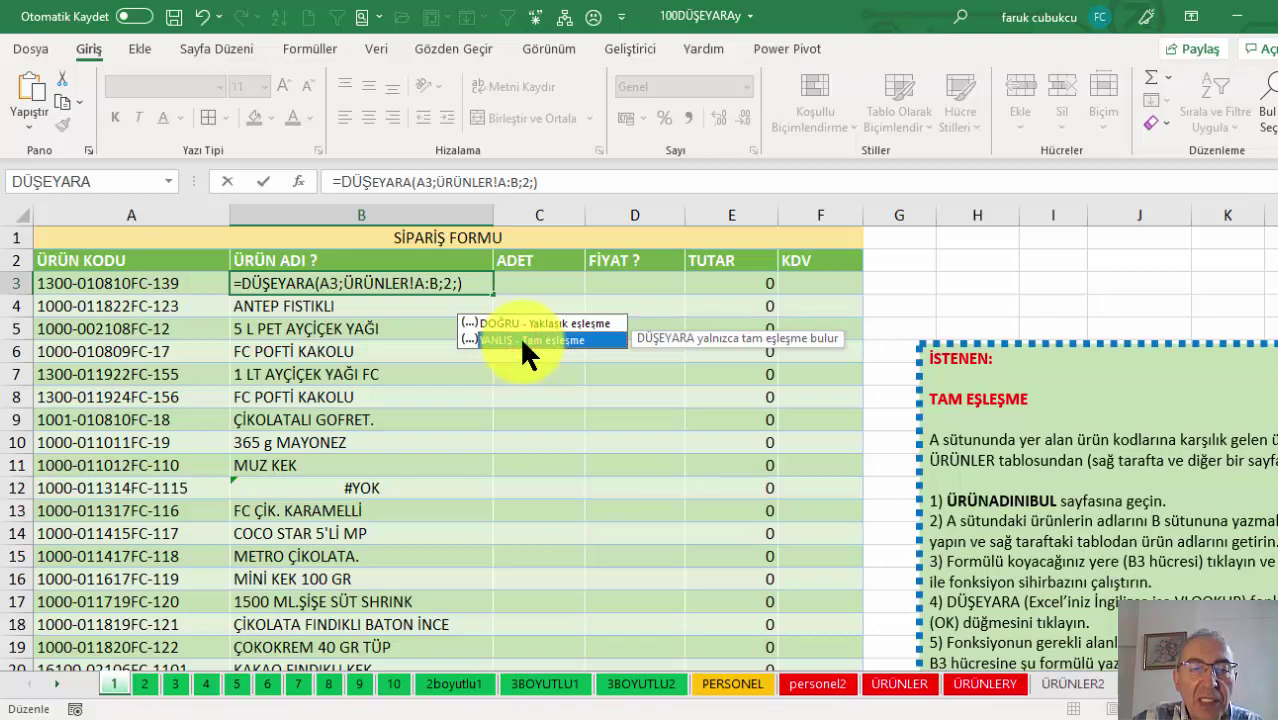
{"action": "double_click", "coordinate": [522, 340]}
{"action": "key", "text": "Return"}
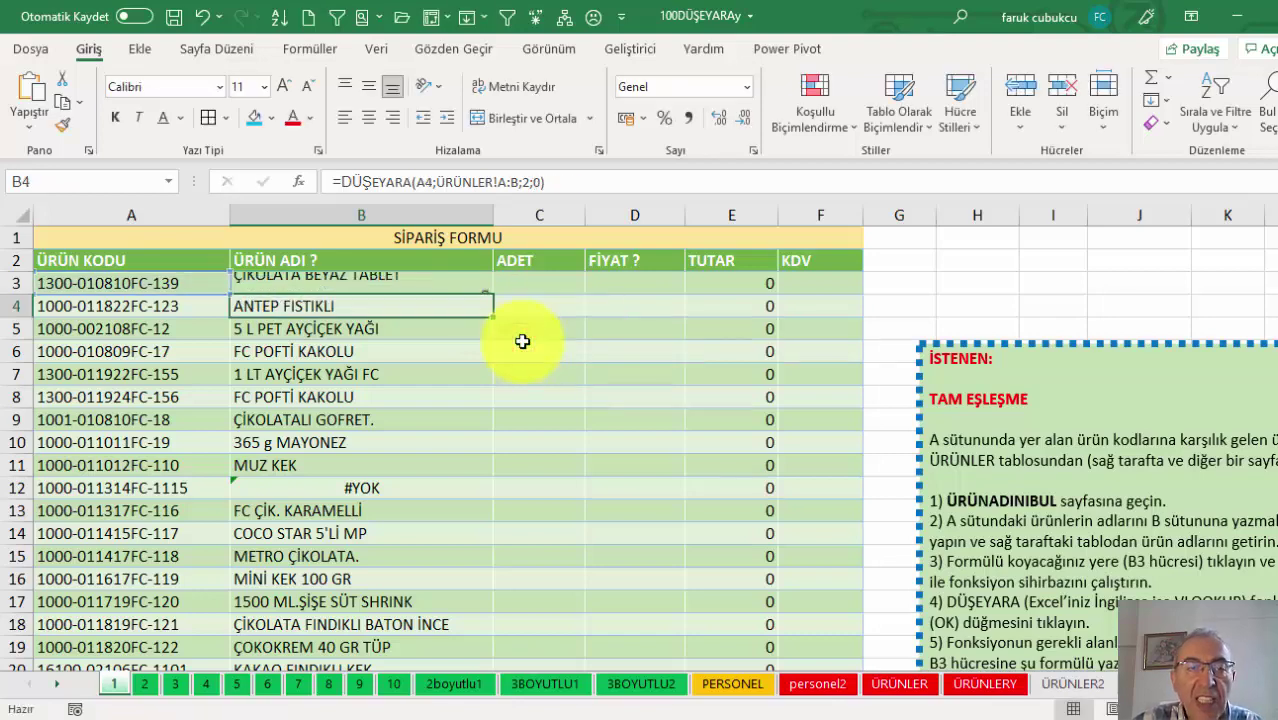
{"action": "left_click", "coordinate": [465, 283]}
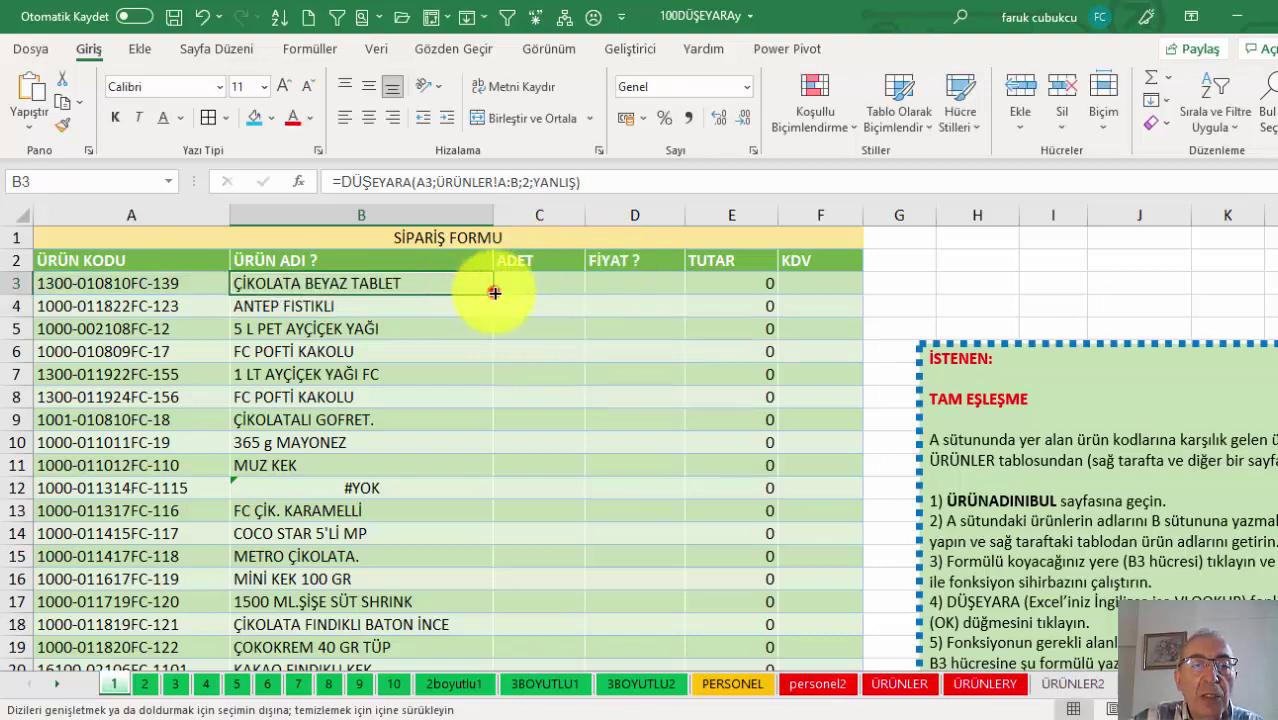
{"action": "double_click", "coordinate": [494, 292]}
{"action": "left_click", "coordinate": [514, 658]}
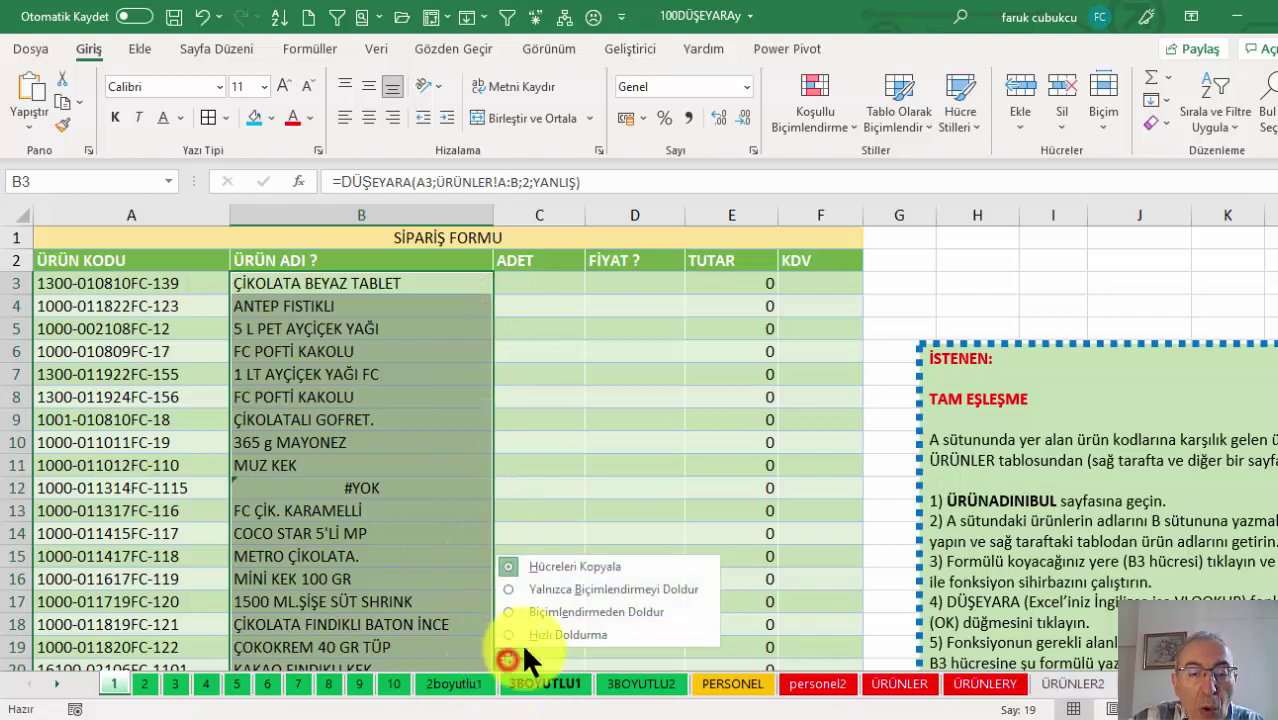
{"action": "left_click", "coordinate": [448, 531]}
{"action": "left_click", "coordinate": [410, 473]}
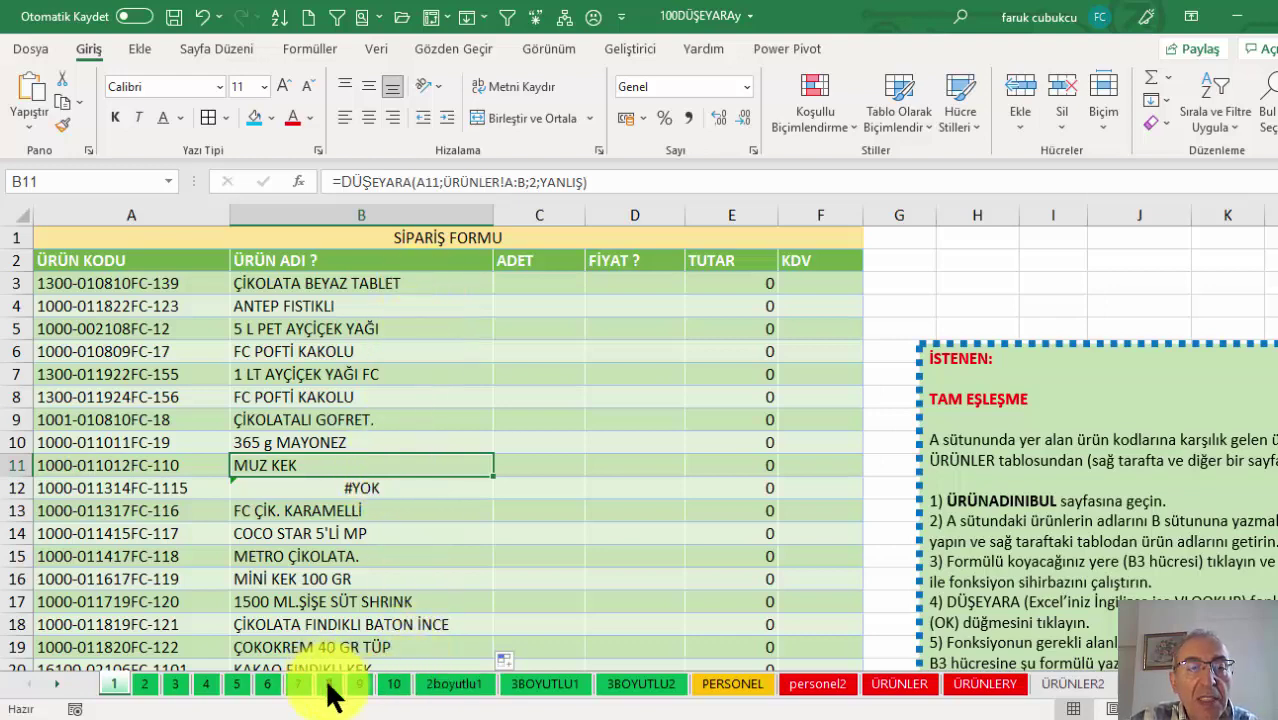
{"action": "left_click", "coordinate": [330, 692]}
{"action": "left_click", "coordinate": [363, 692]}
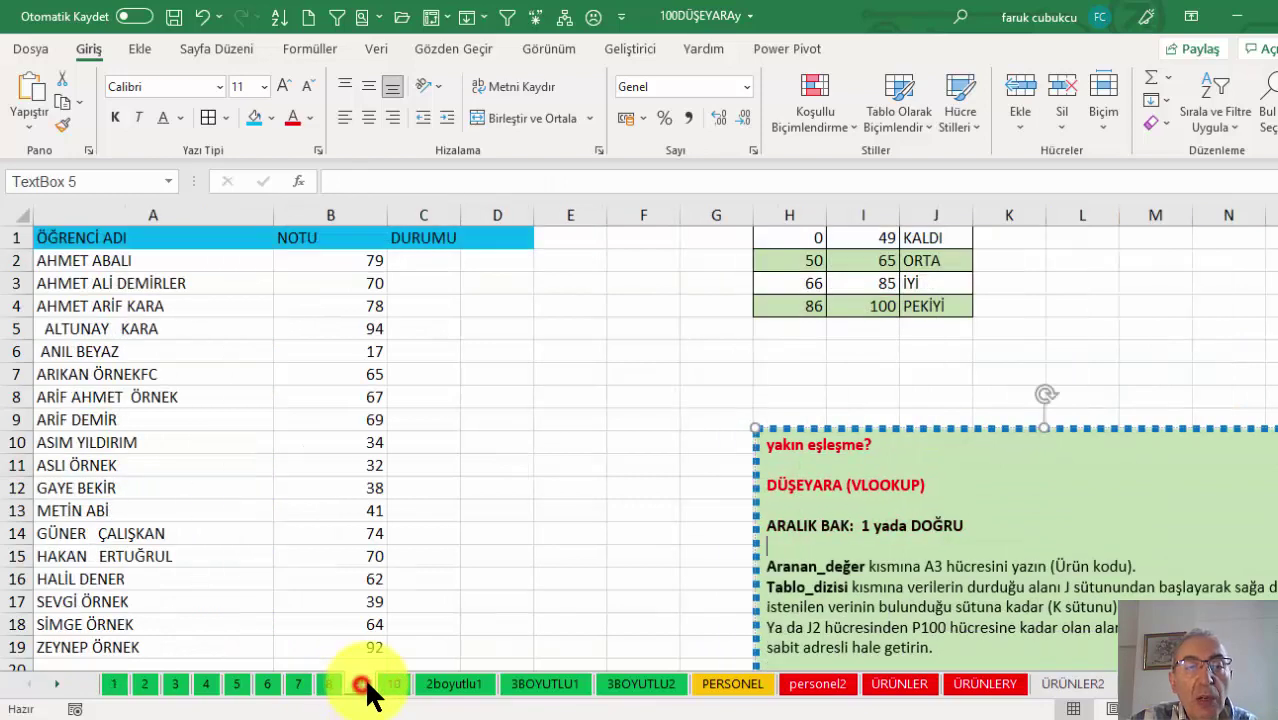
{"action": "left_click", "coordinate": [330, 690]}
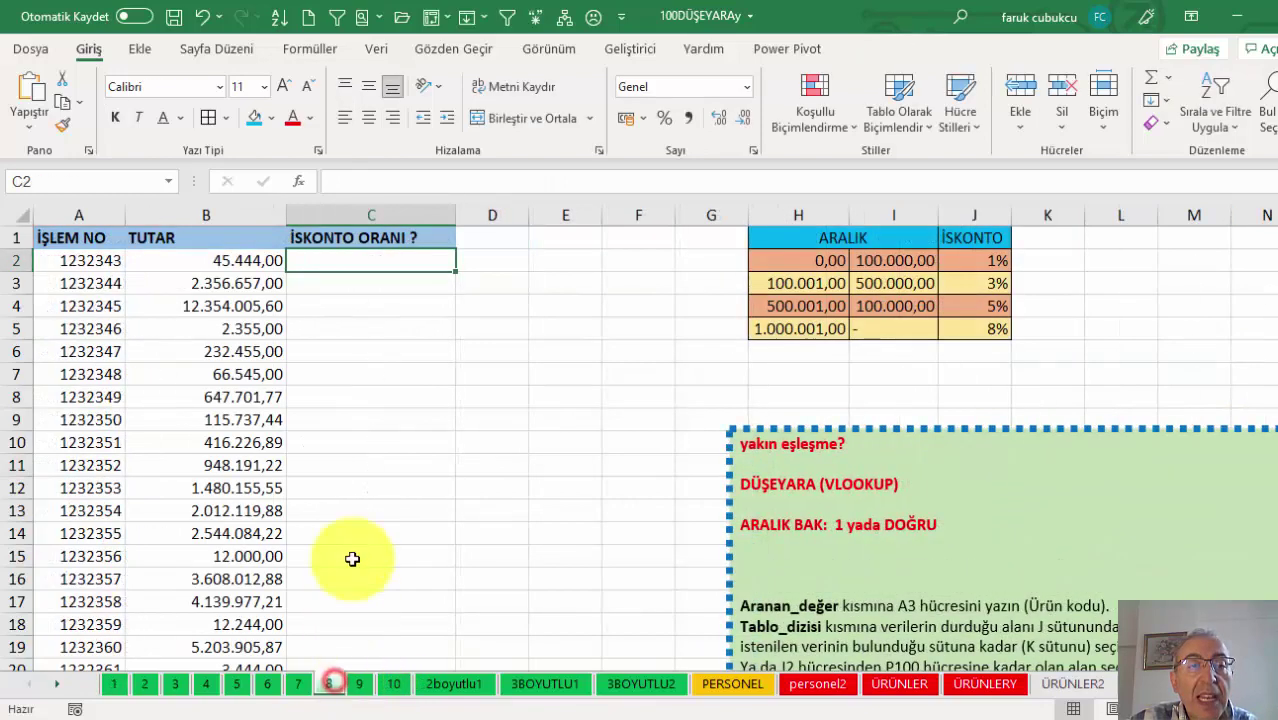
{"action": "left_click", "coordinate": [360, 355]}
{"action": "left_click_drag", "start_coordinate": [220, 260], "coordinate": [222, 488]}
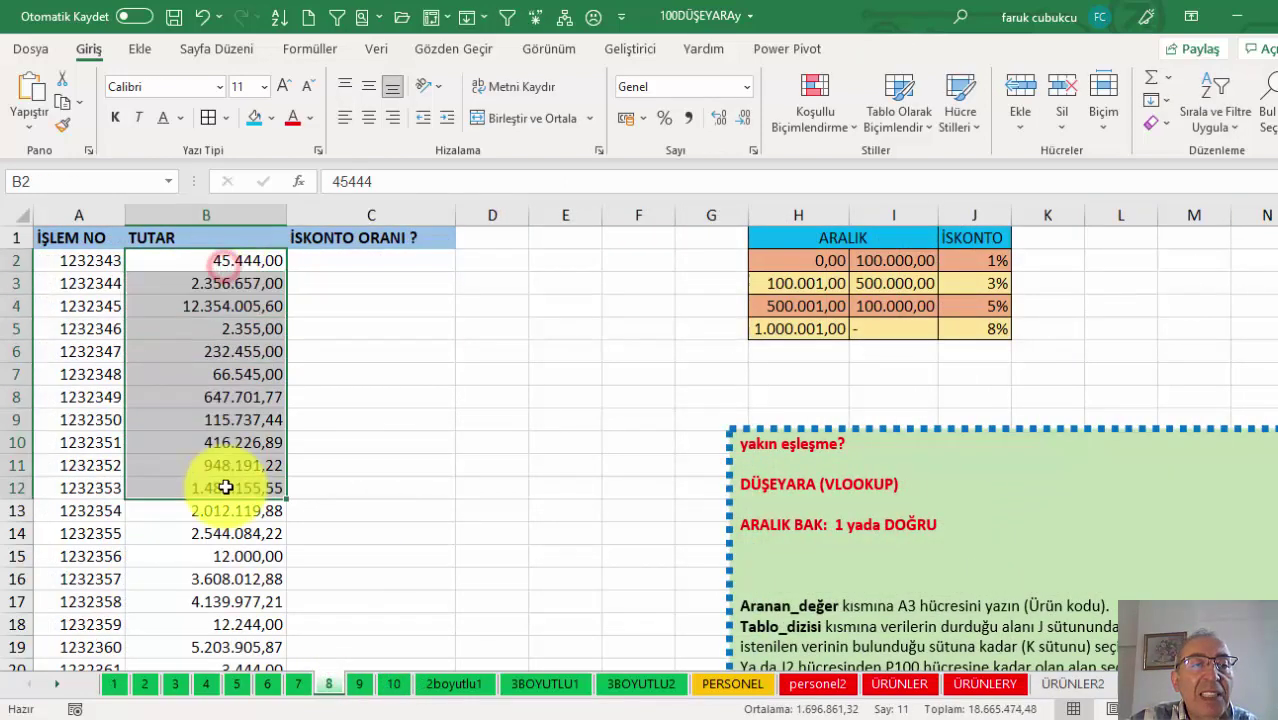
{"action": "left_click_drag", "start_coordinate": [805, 258], "coordinate": [975, 328]}
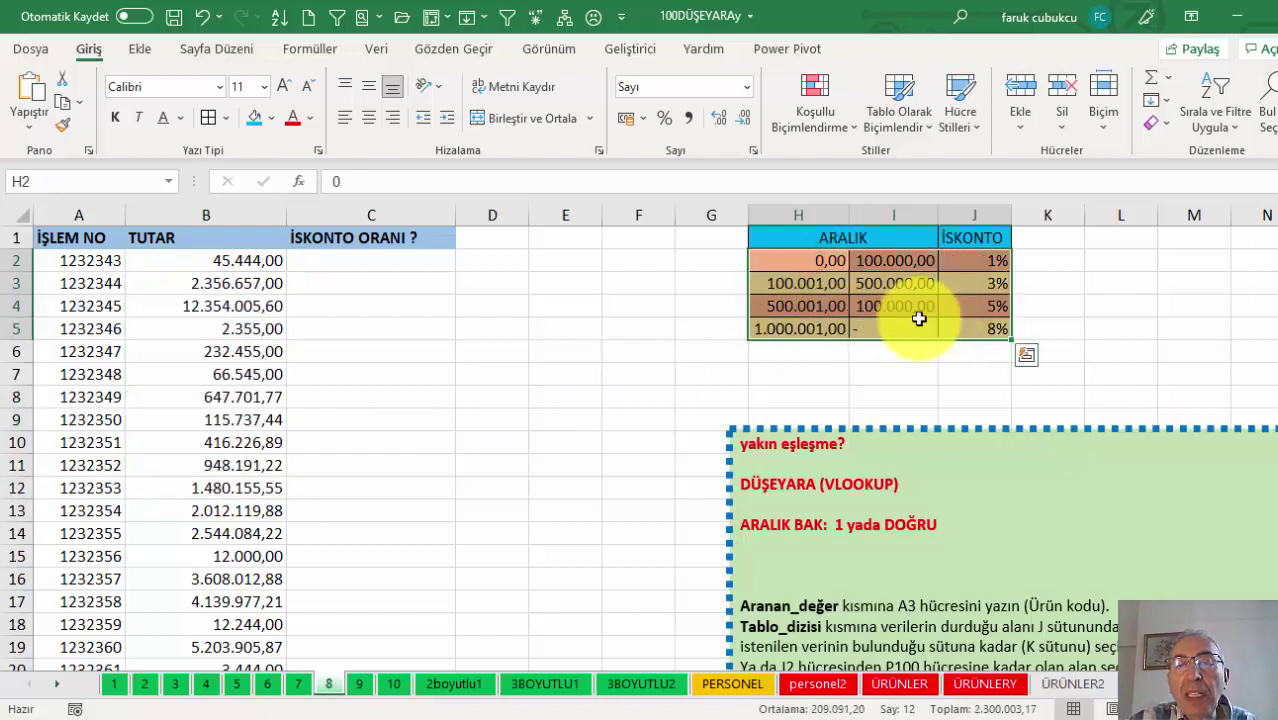
{"action": "left_click", "coordinate": [802, 282]}
{"action": "left_click", "coordinate": [772, 305]}
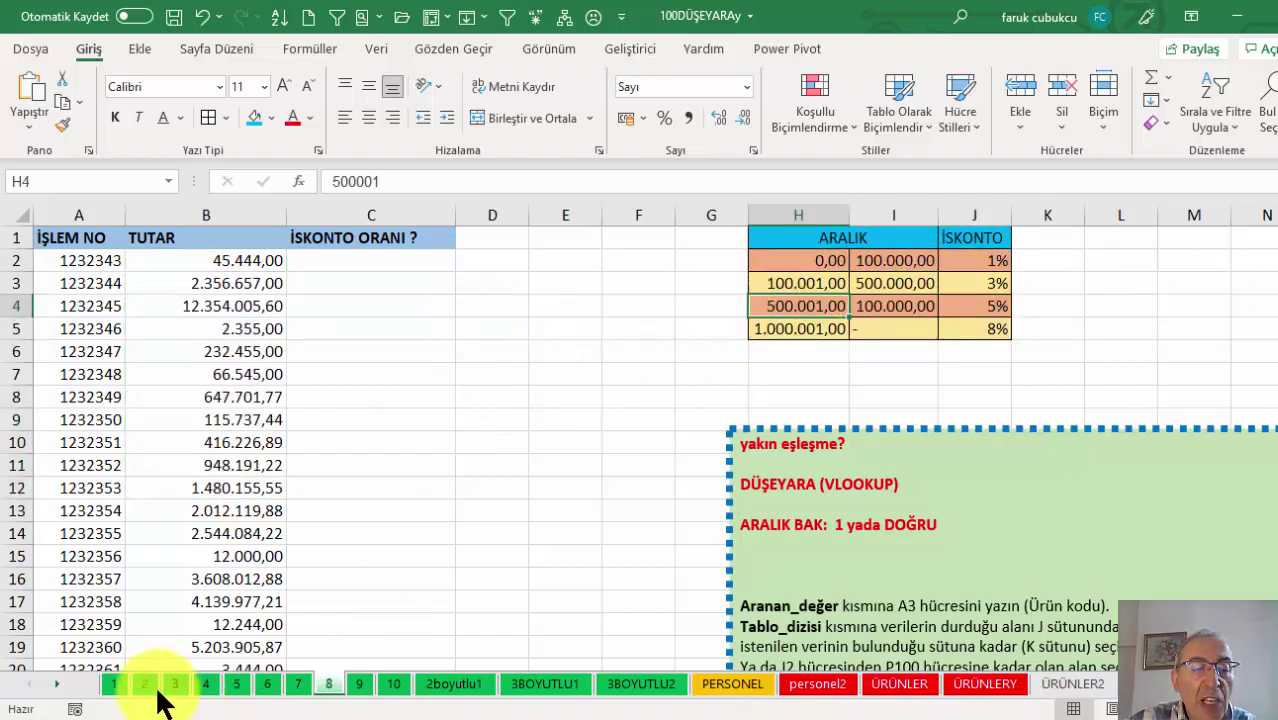
{"action": "left_click", "coordinate": [116, 684]}
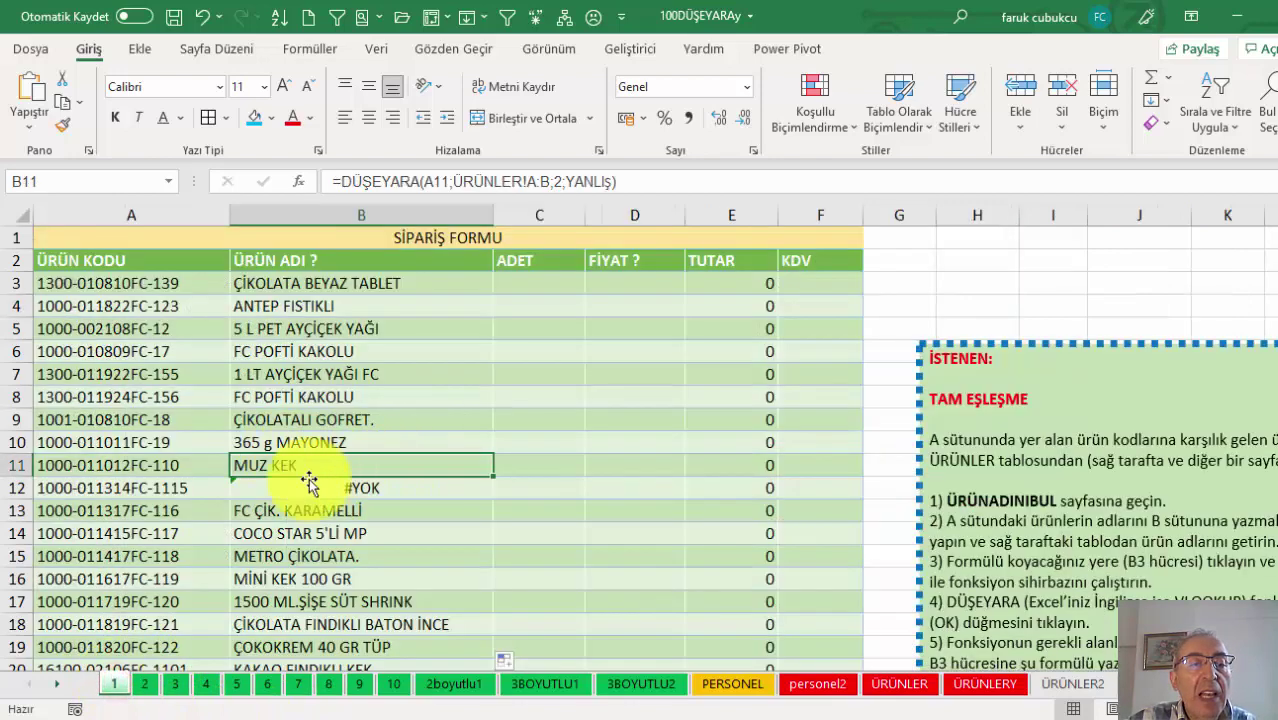
{"action": "left_click", "coordinate": [190, 487]}
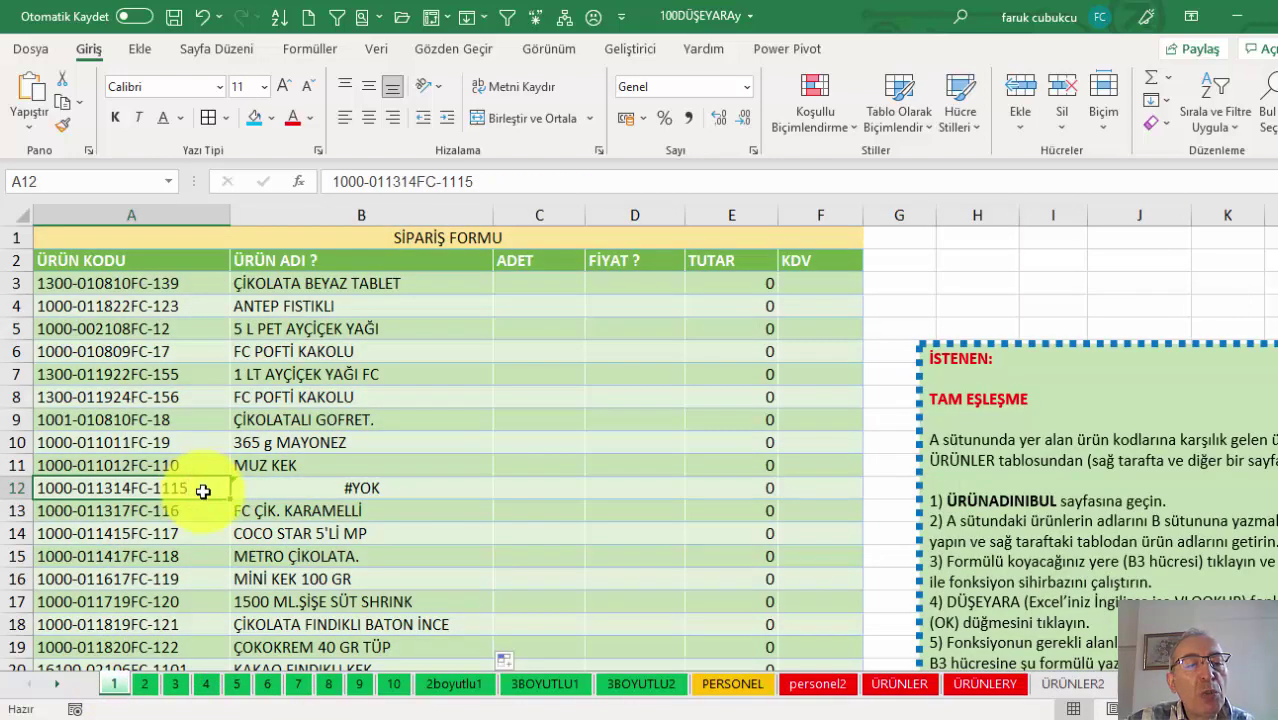
Step: Replace YANLIŞ with DOĞRU in B3's lookup and check the #YOK in B12
{"action": "left_click", "coordinate": [330, 487]}
{"action": "left_click", "coordinate": [470, 283]}
{"action": "double_click", "coordinate": [480, 283]}
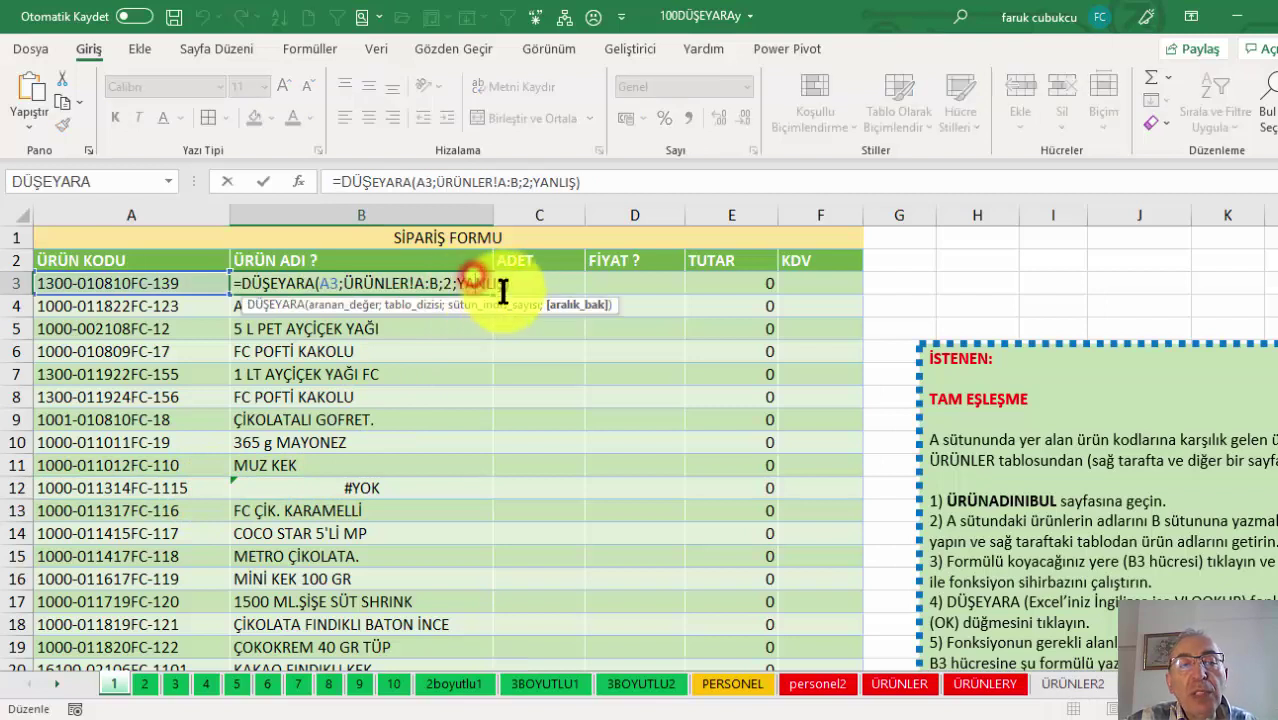
{"action": "key", "text": "BackSpace"}
{"action": "key", "text": "BackSpace"}
{"action": "key", "text": "BackSpace"}
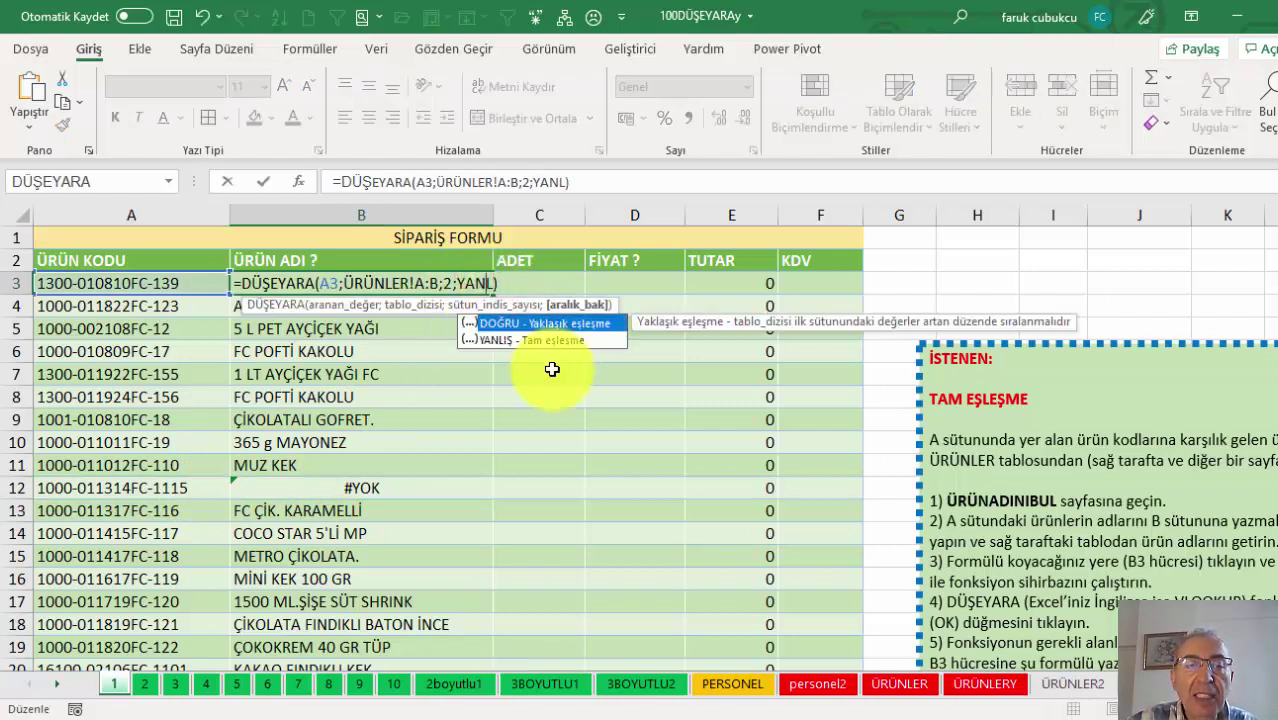
{"action": "key", "text": "BackSpace"}
{"action": "key", "text": "BackSpace"}
{"action": "key", "text": "BackSpace"}
{"action": "type", "text": "1"}
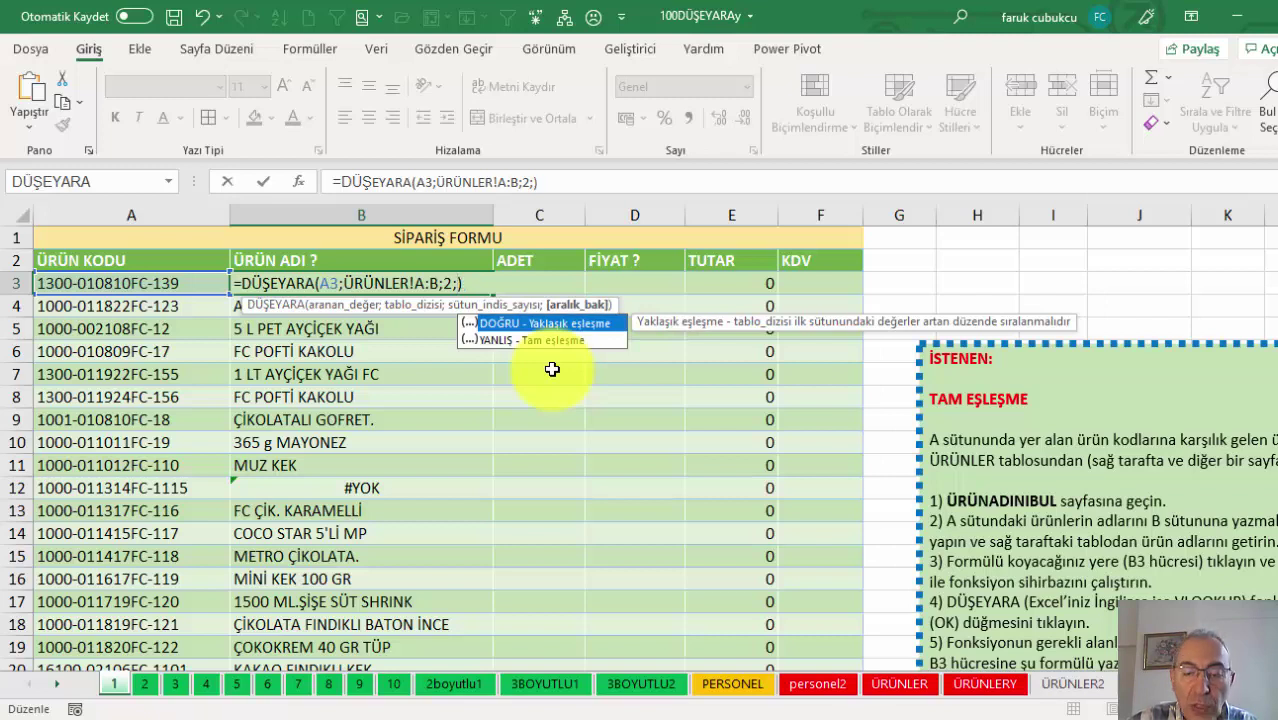
{"action": "key", "text": "Tab"}
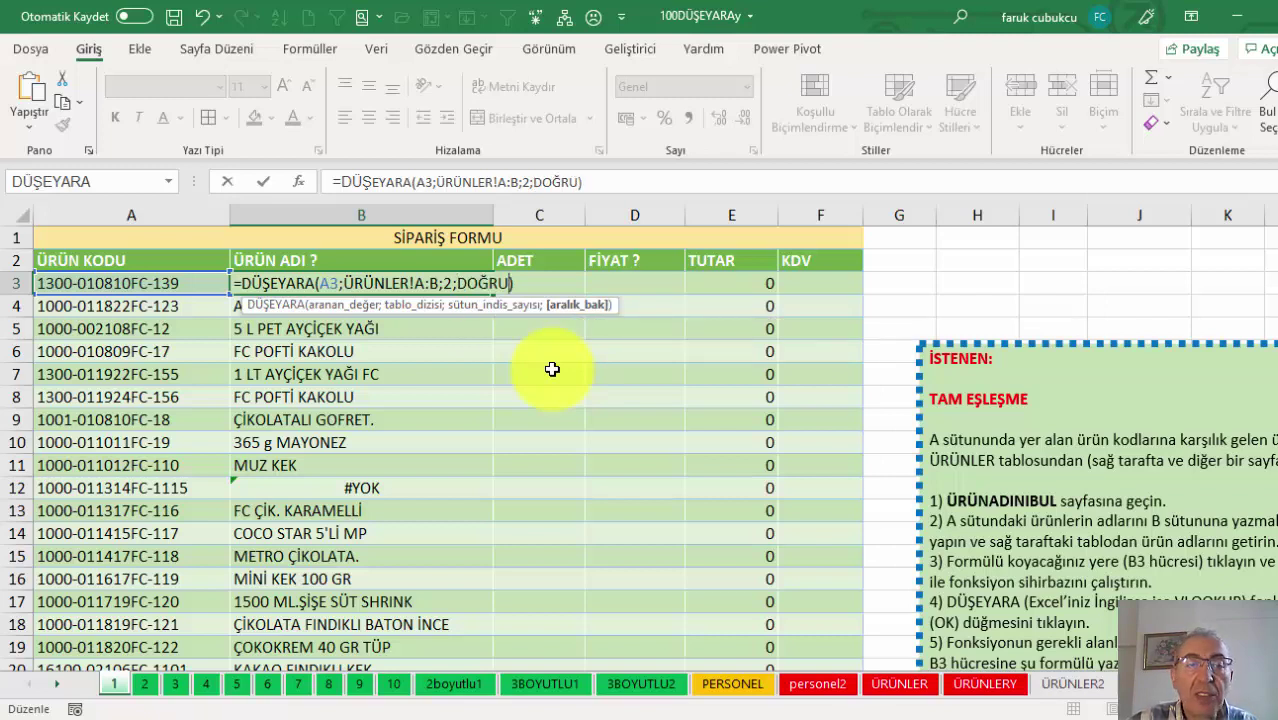
{"action": "key", "text": "Return"}
{"action": "left_click", "coordinate": [450, 279]}
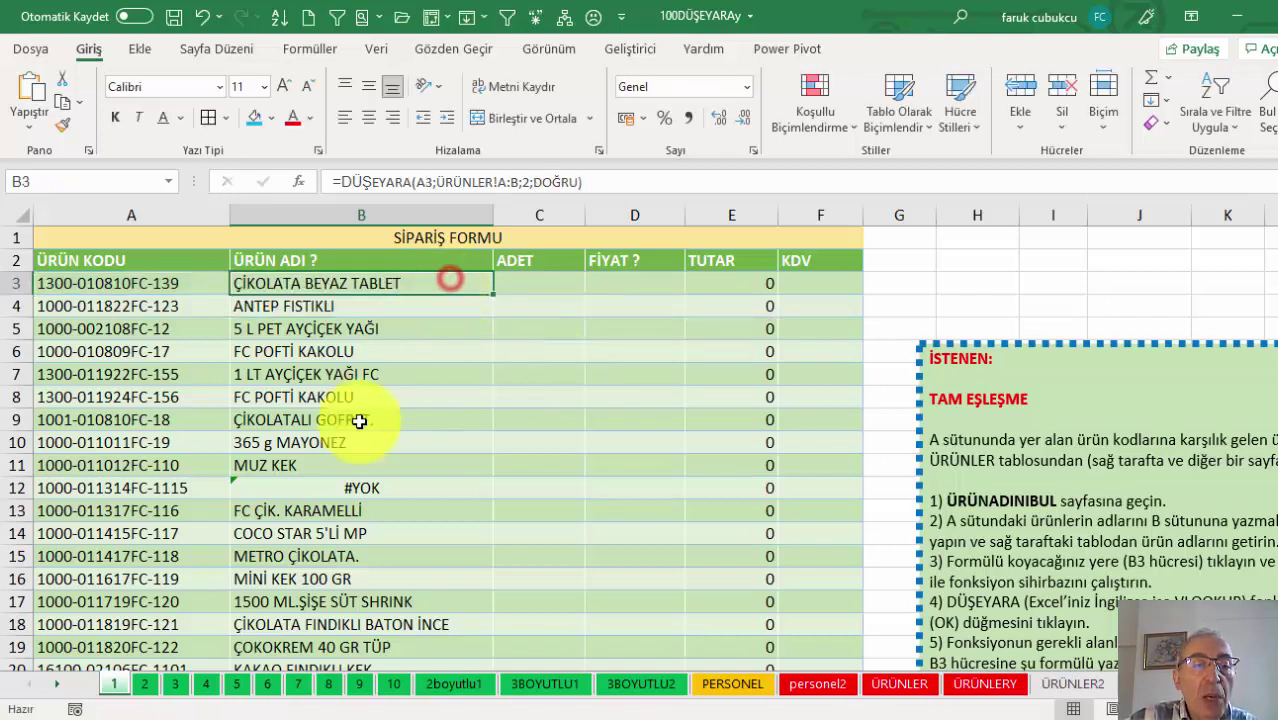
{"action": "left_click", "coordinate": [357, 488]}
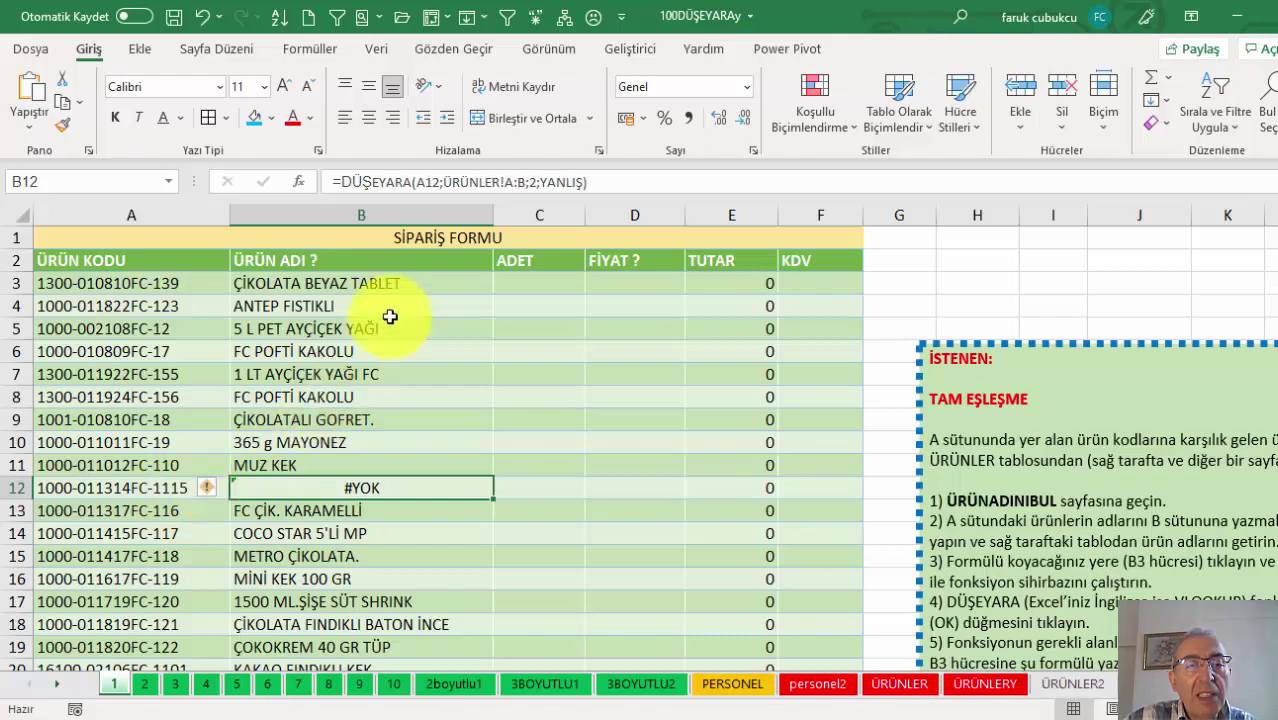
Step: Fill the DOĞRU lookup down column B without formatting
{"action": "left_click", "coordinate": [415, 290]}
{"action": "double_click", "coordinate": [492, 294]}
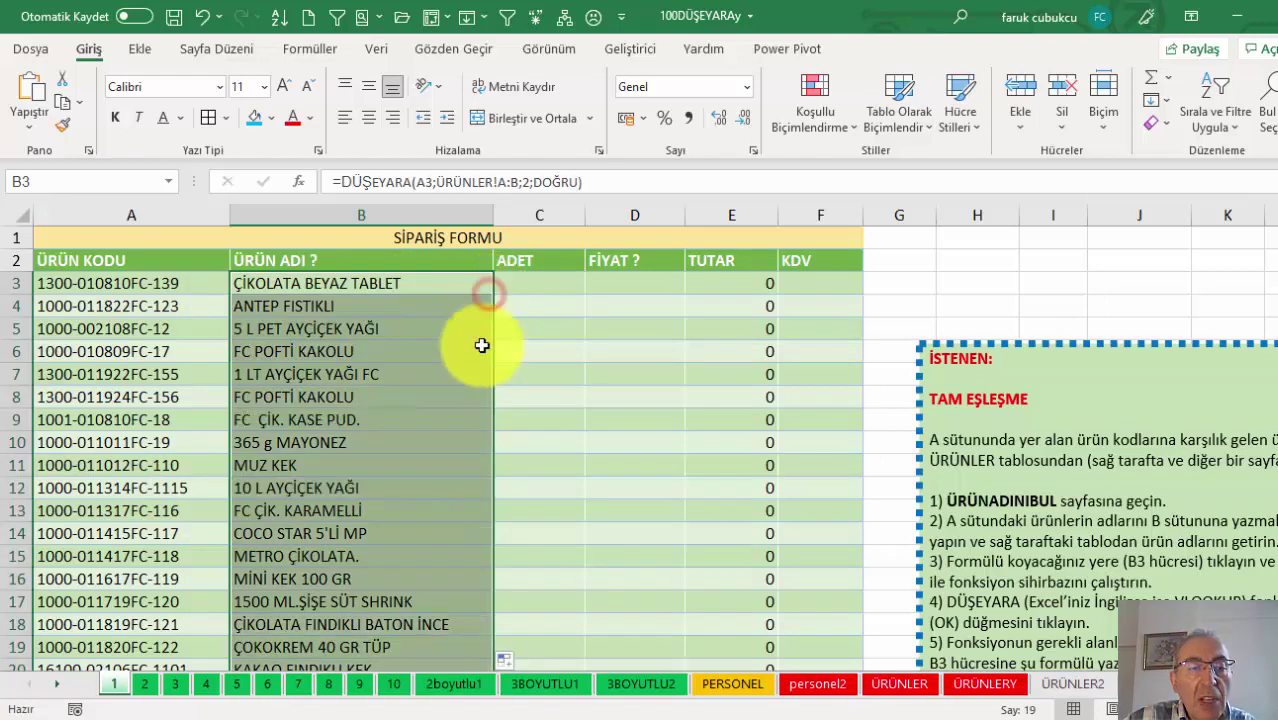
{"action": "left_click", "coordinate": [516, 667]}
{"action": "left_click", "coordinate": [542, 608]}
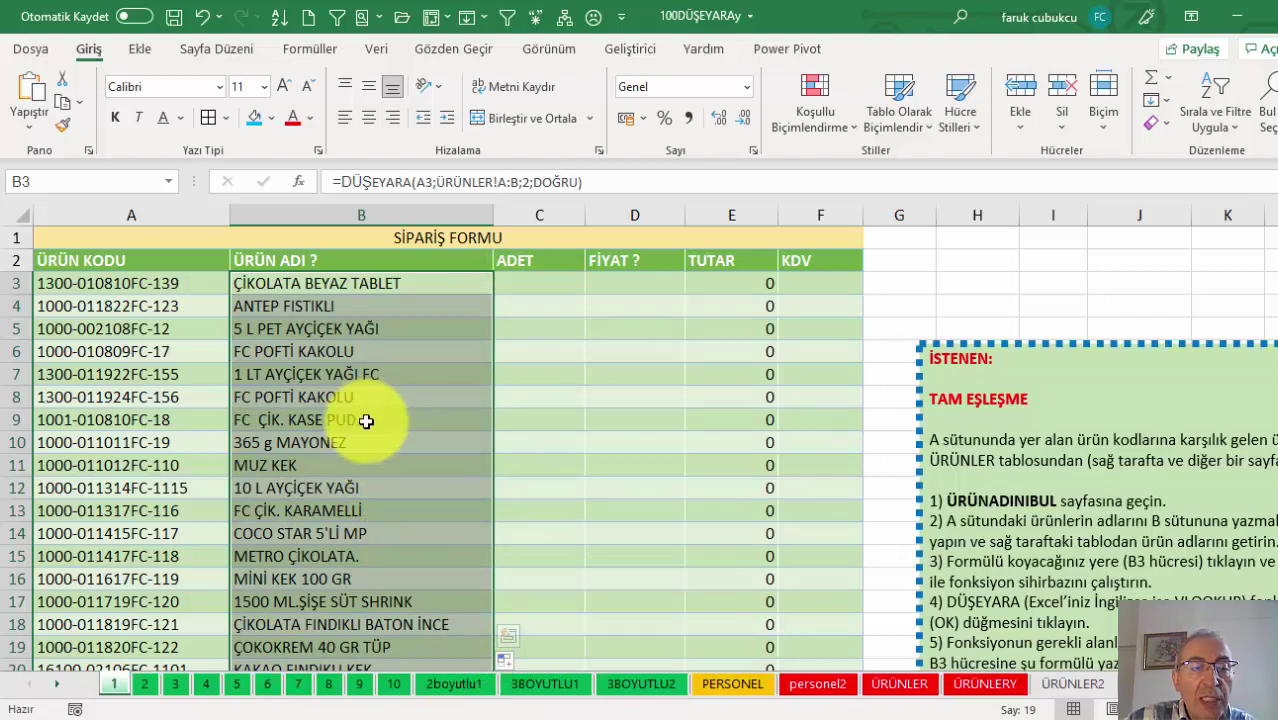
Step: Compare results with undo and redo, then undo the fill to restore exact-match lookups
{"action": "key", "text": "ctrl+z"}
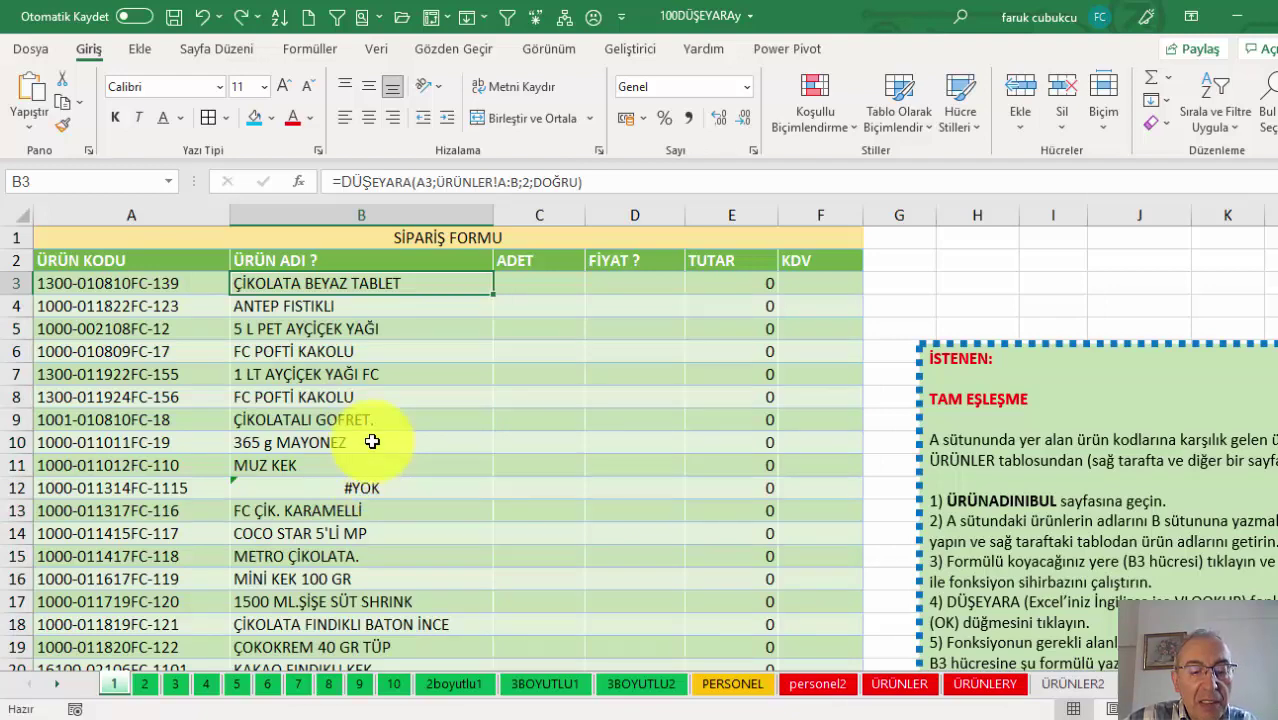
{"action": "key", "text": "ctrl+y"}
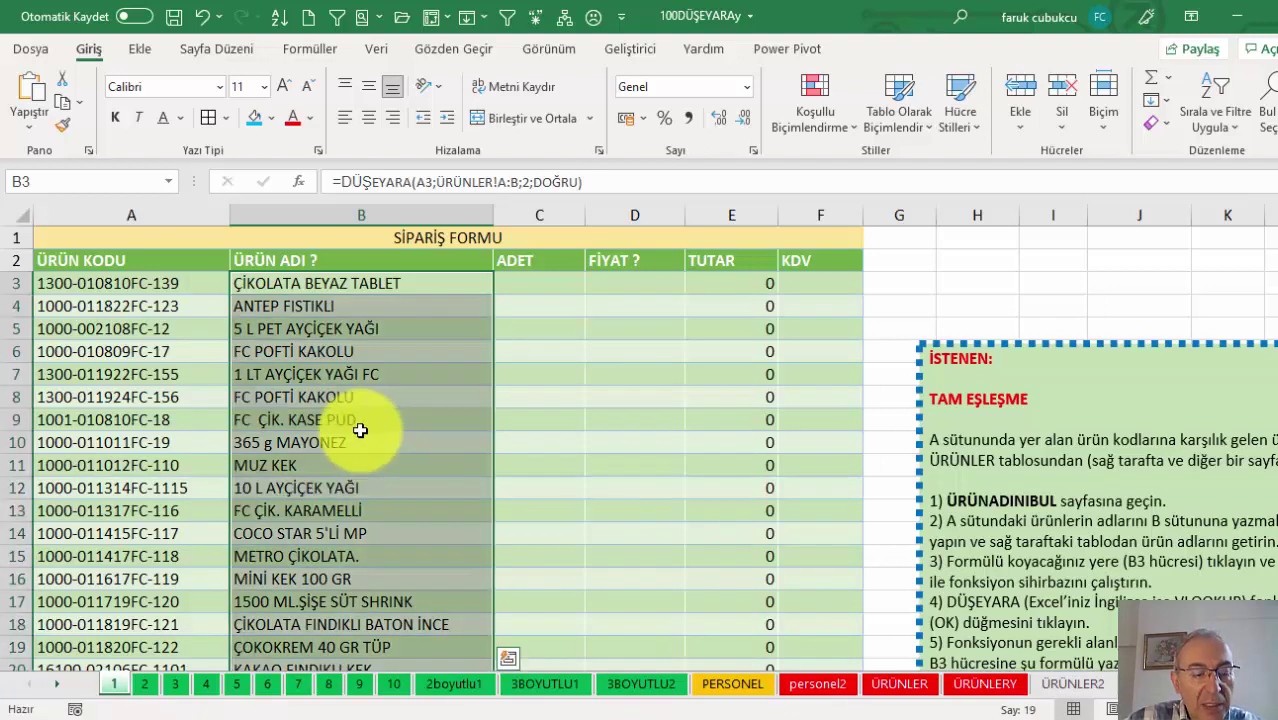
{"action": "key", "text": "ctrl+z"}
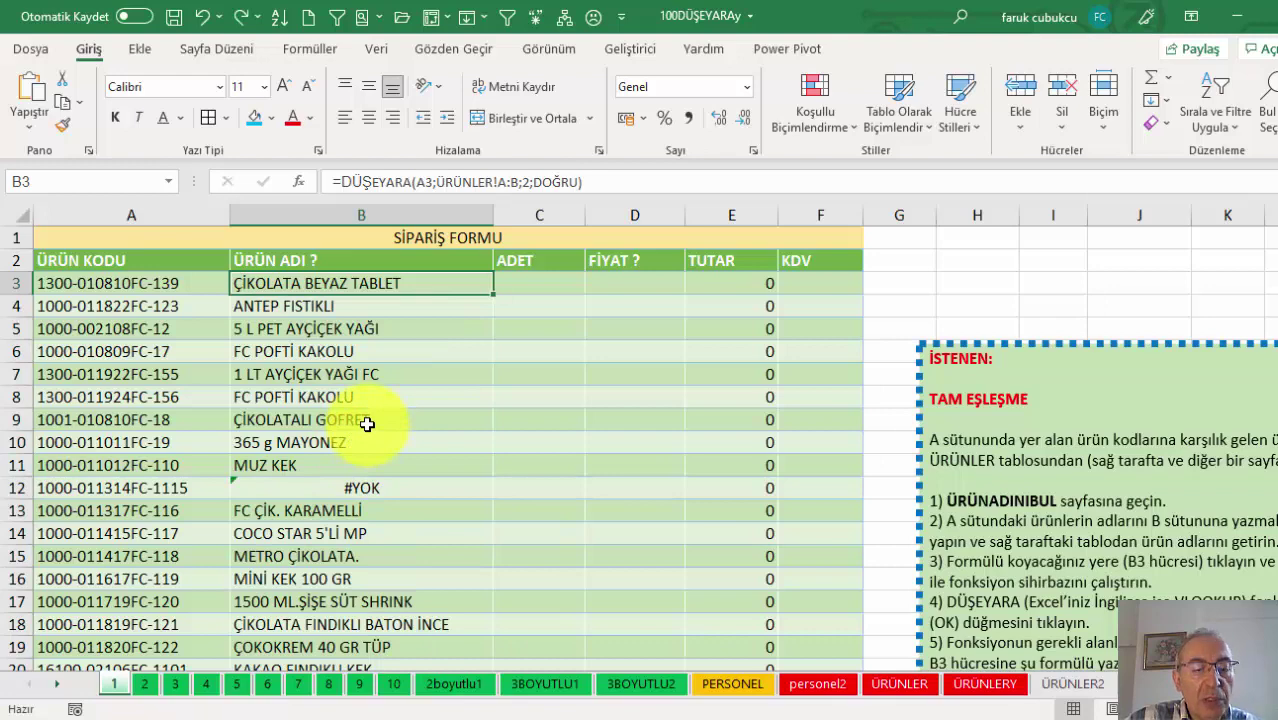
{"action": "key", "text": "ctrl+y"}
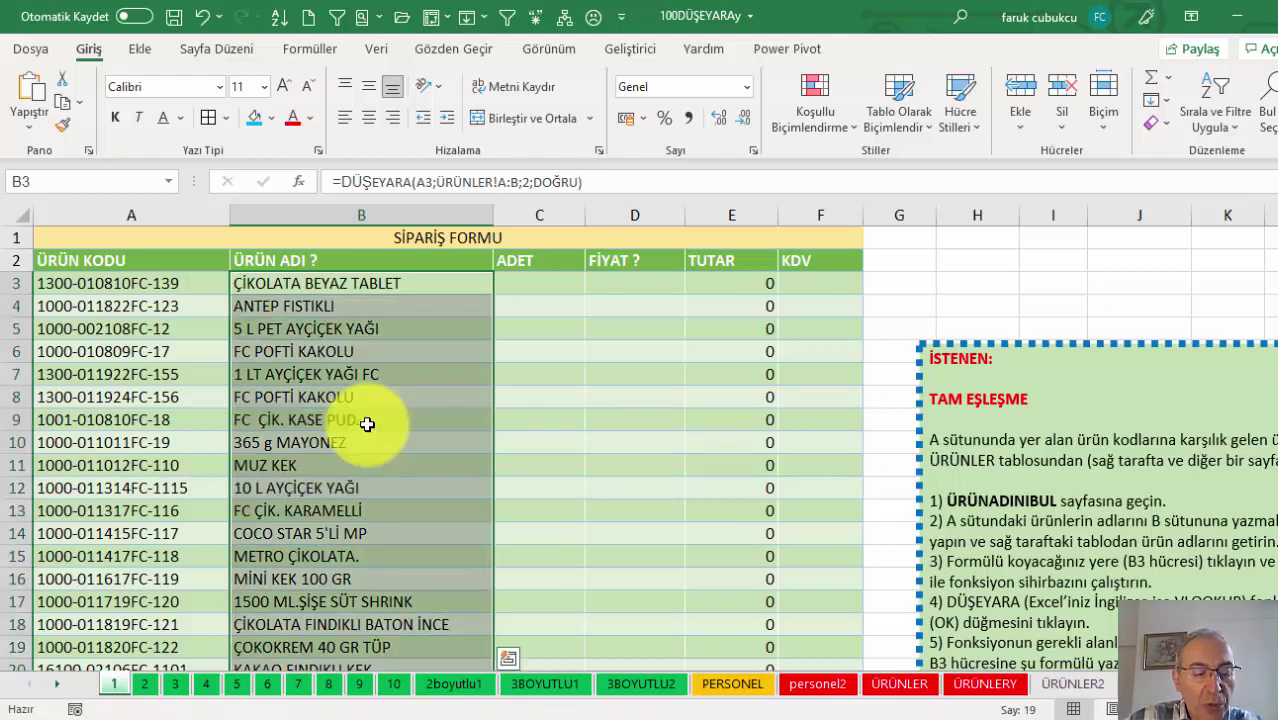
{"action": "key", "text": "ctrl+z"}
{"action": "left_click", "coordinate": [366, 421]}
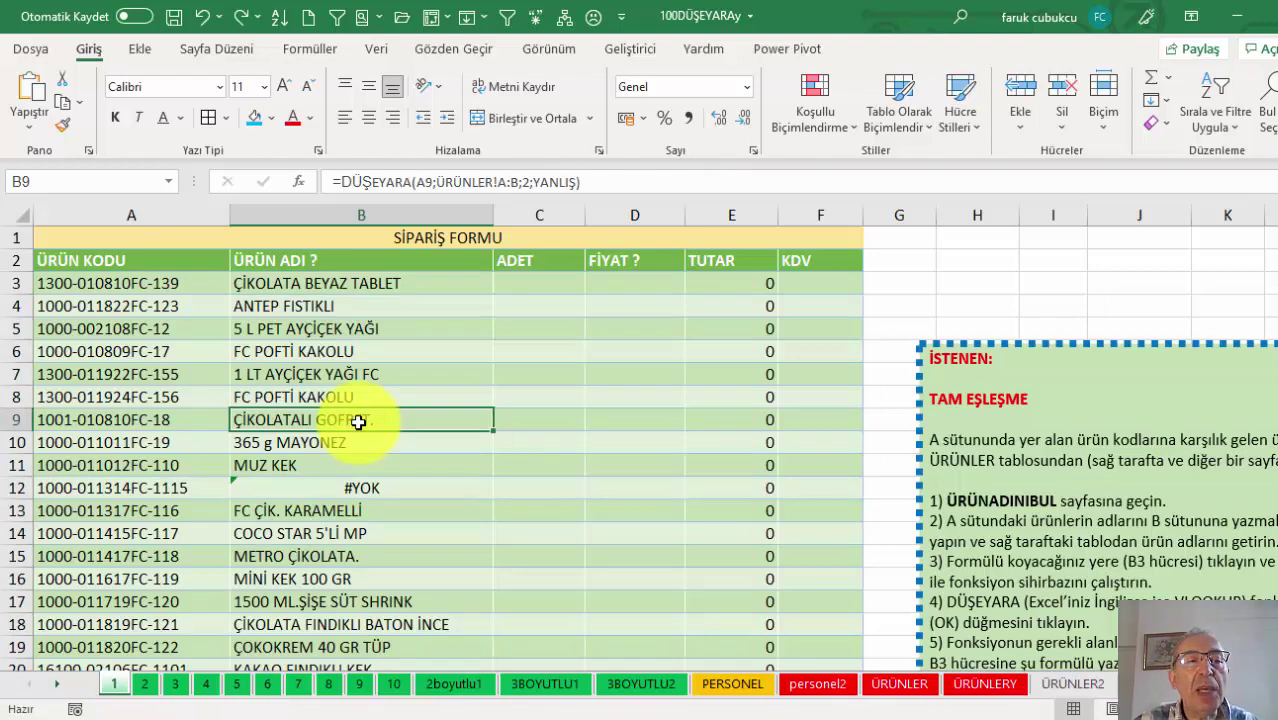
{"action": "left_click", "coordinate": [150, 326]}
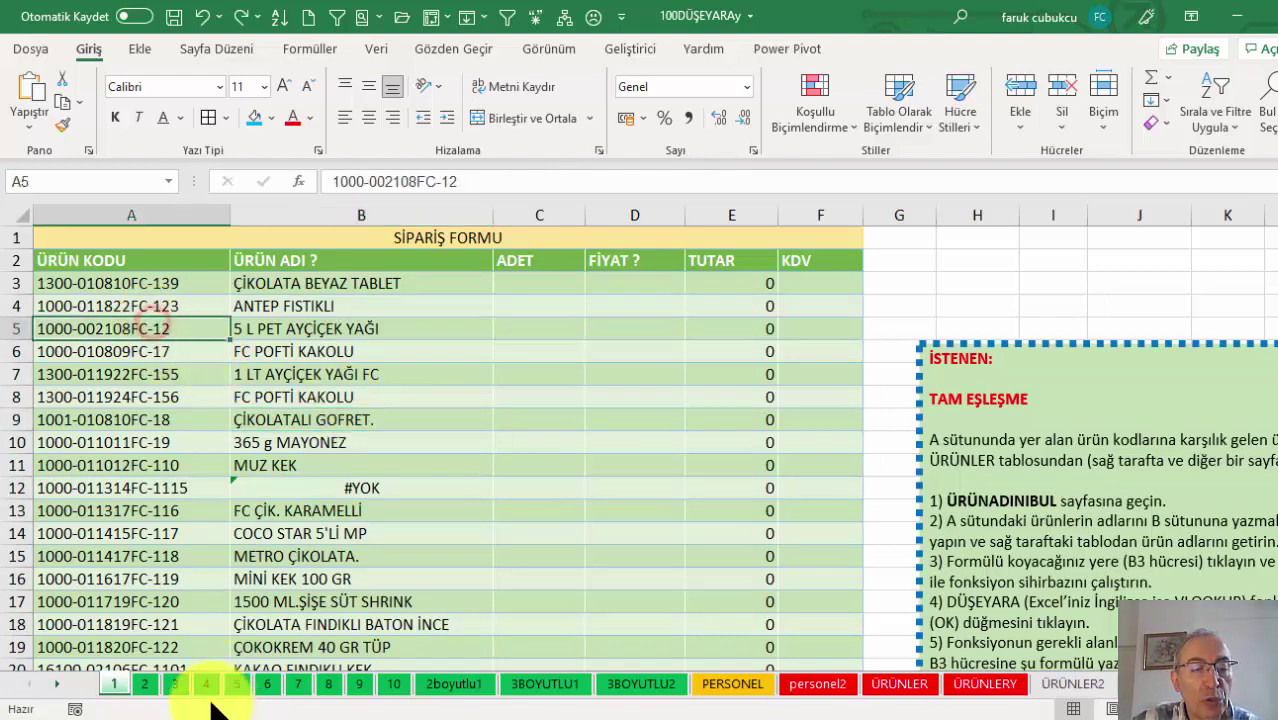
{"action": "left_click", "coordinate": [174, 685]}
{"action": "left_click", "coordinate": [200, 418]}
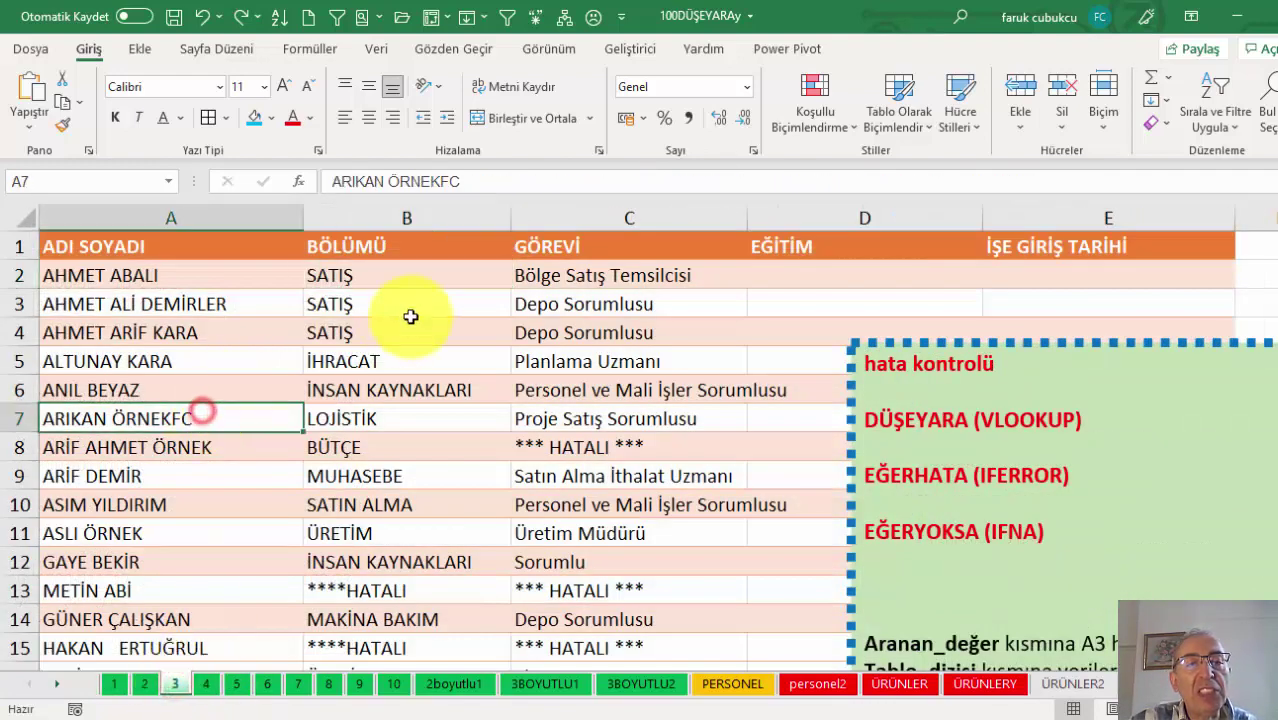
{"action": "left_click", "coordinate": [385, 284]}
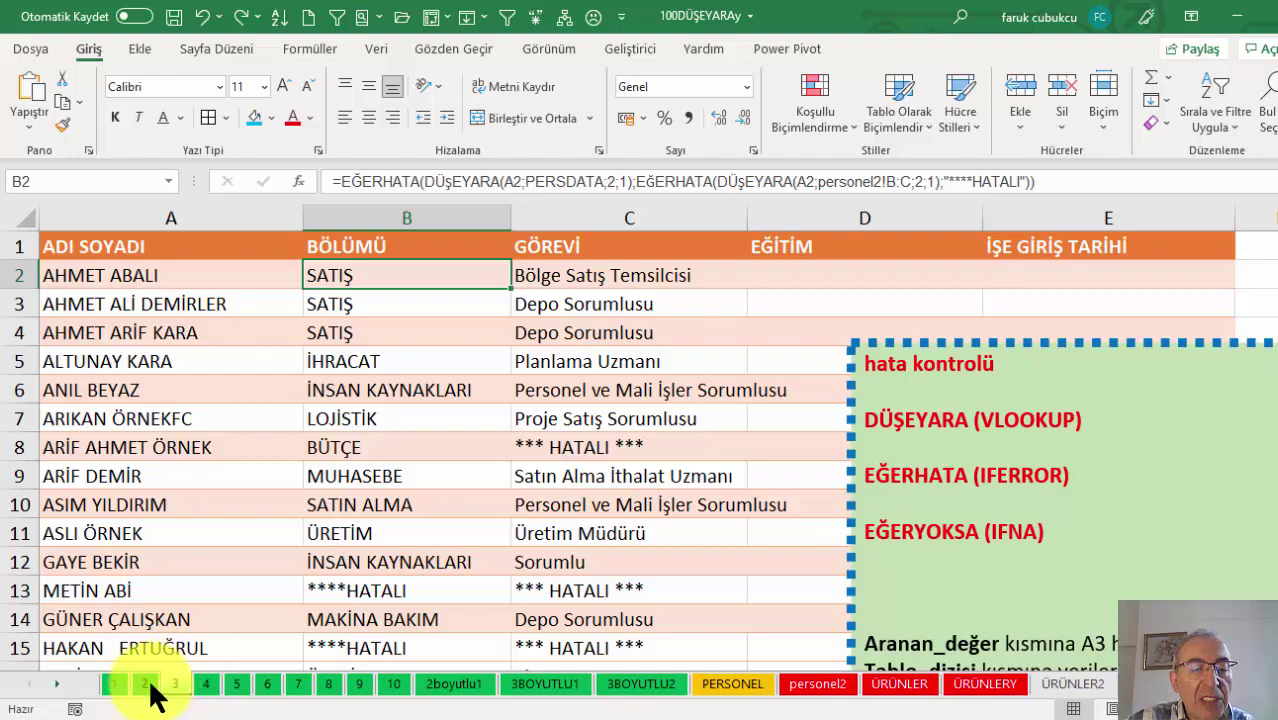
{"action": "left_click", "coordinate": [114, 684]}
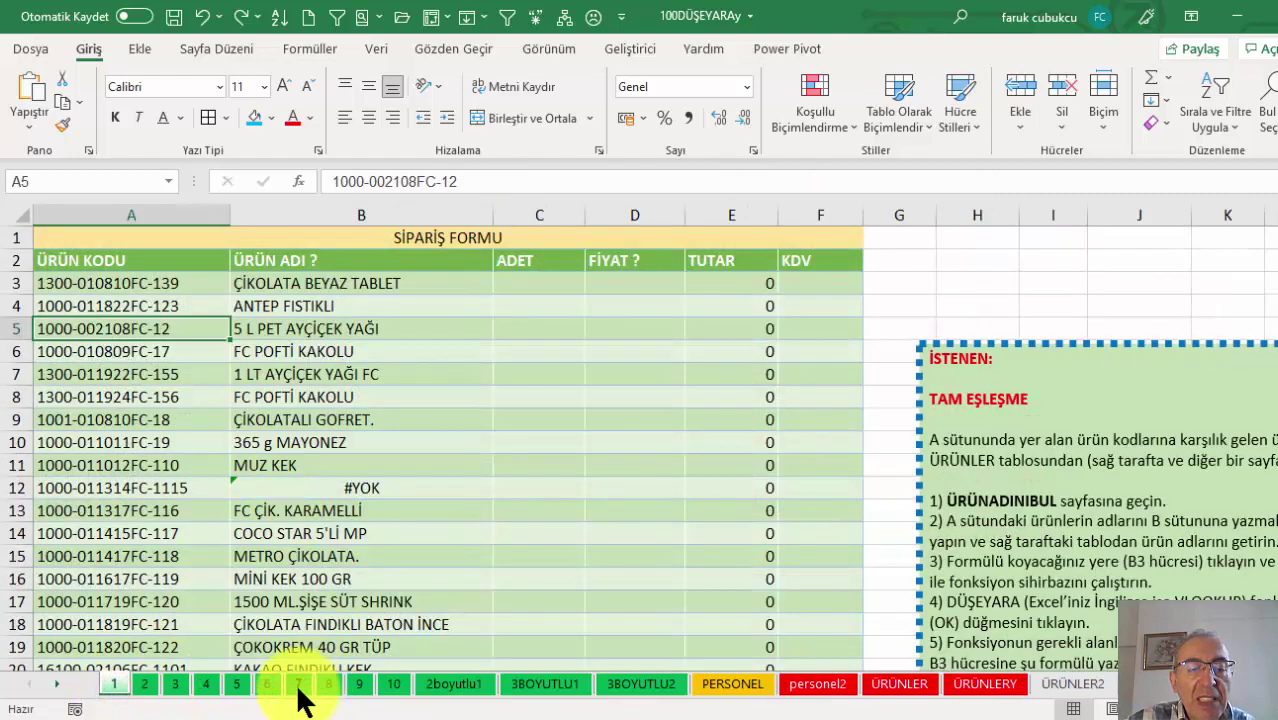
{"action": "left_click", "coordinate": [328, 686]}
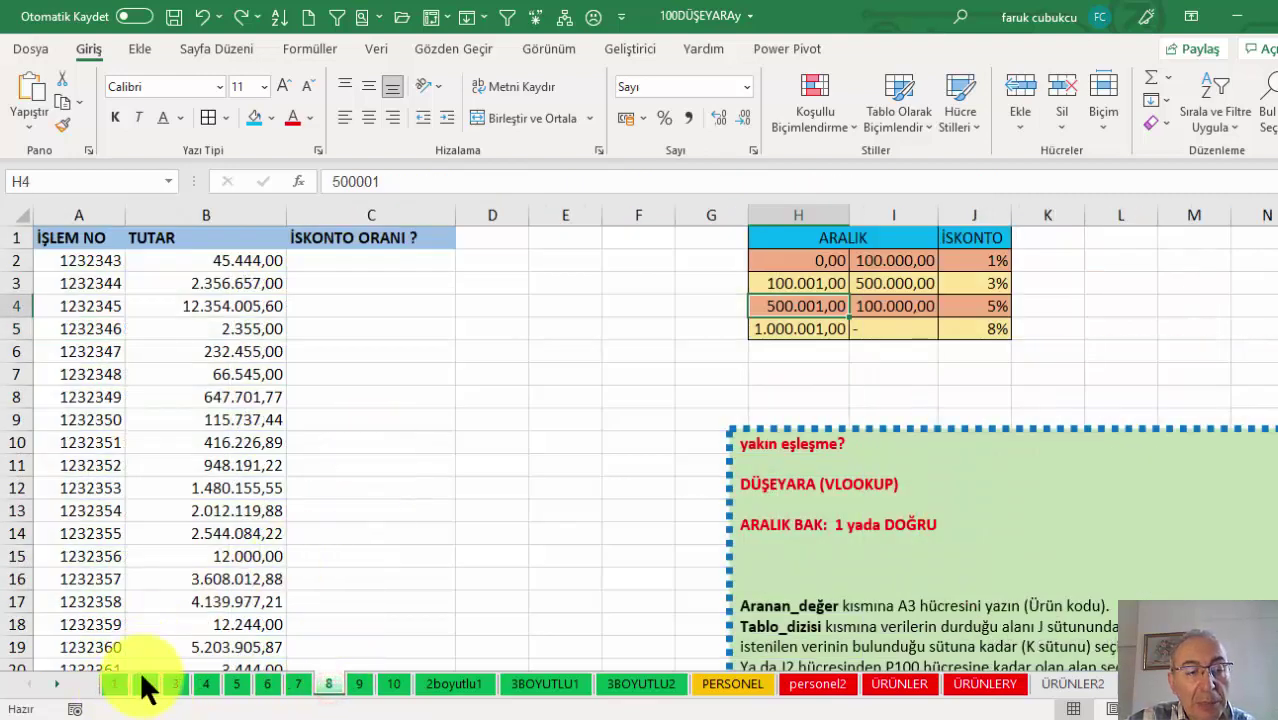
{"action": "left_click", "coordinate": [114, 685]}
{"action": "left_click", "coordinate": [350, 374]}
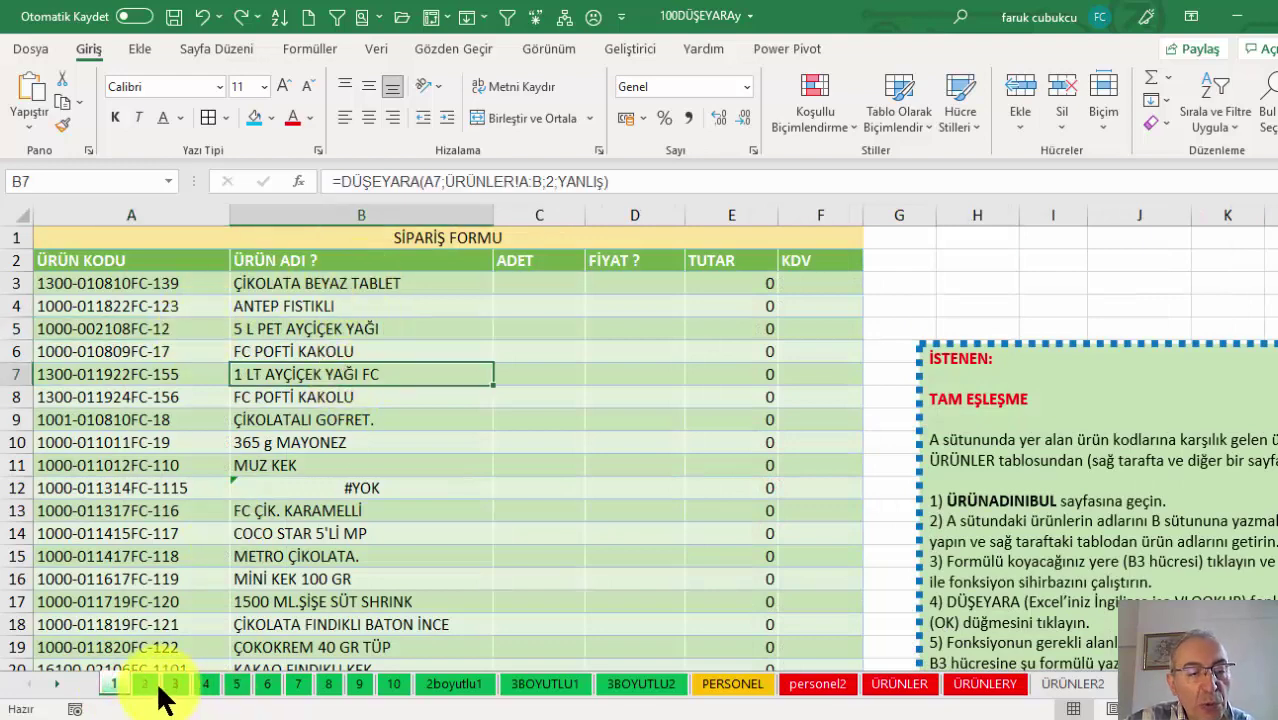
{"action": "left_click", "coordinate": [150, 687]}
{"action": "left_click", "coordinate": [178, 686]}
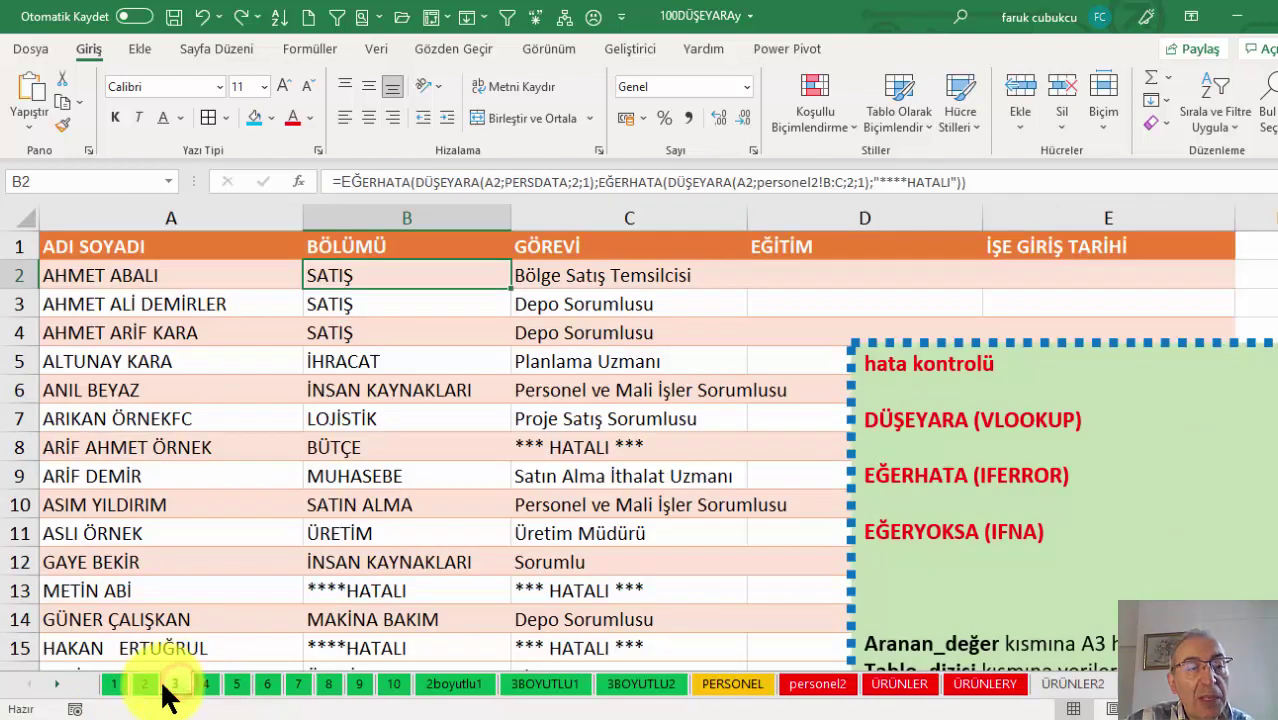
{"action": "left_click", "coordinate": [114, 686]}
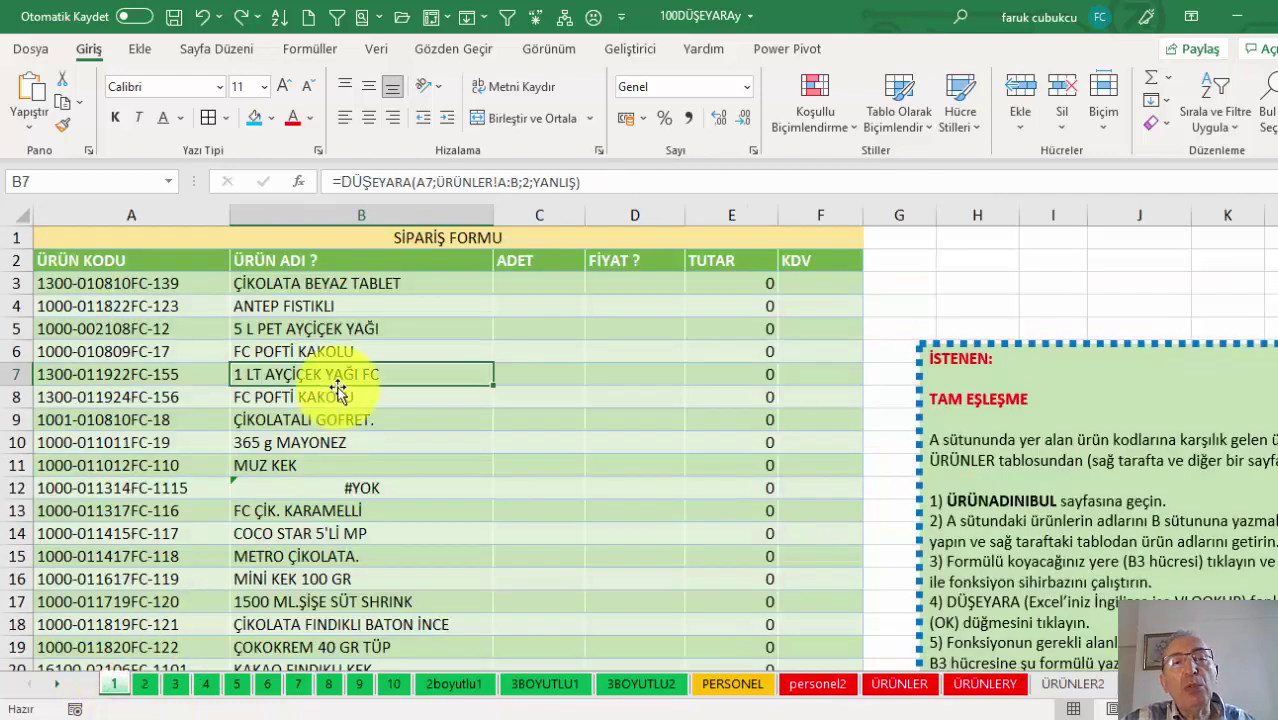
Step: Change B3's match type from DOĞRU back to YANLIŞ
{"action": "left_click", "coordinate": [397, 283]}
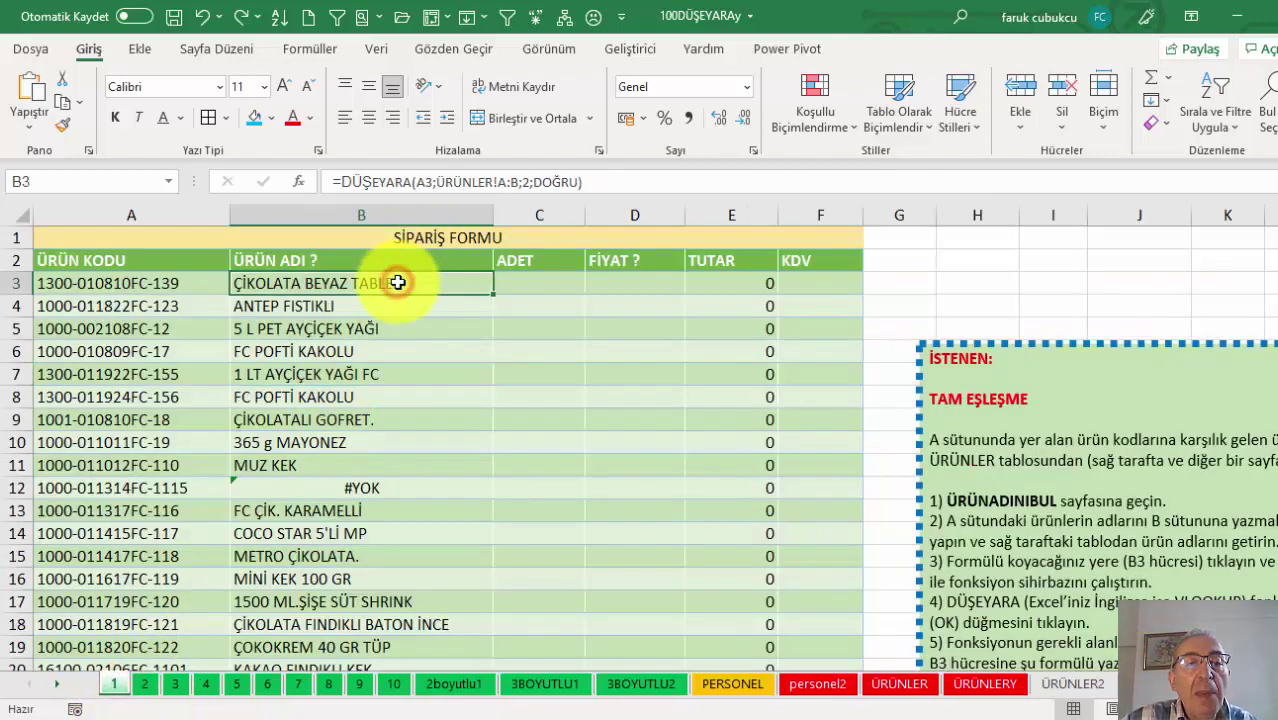
{"action": "double_click", "coordinate": [414, 284]}
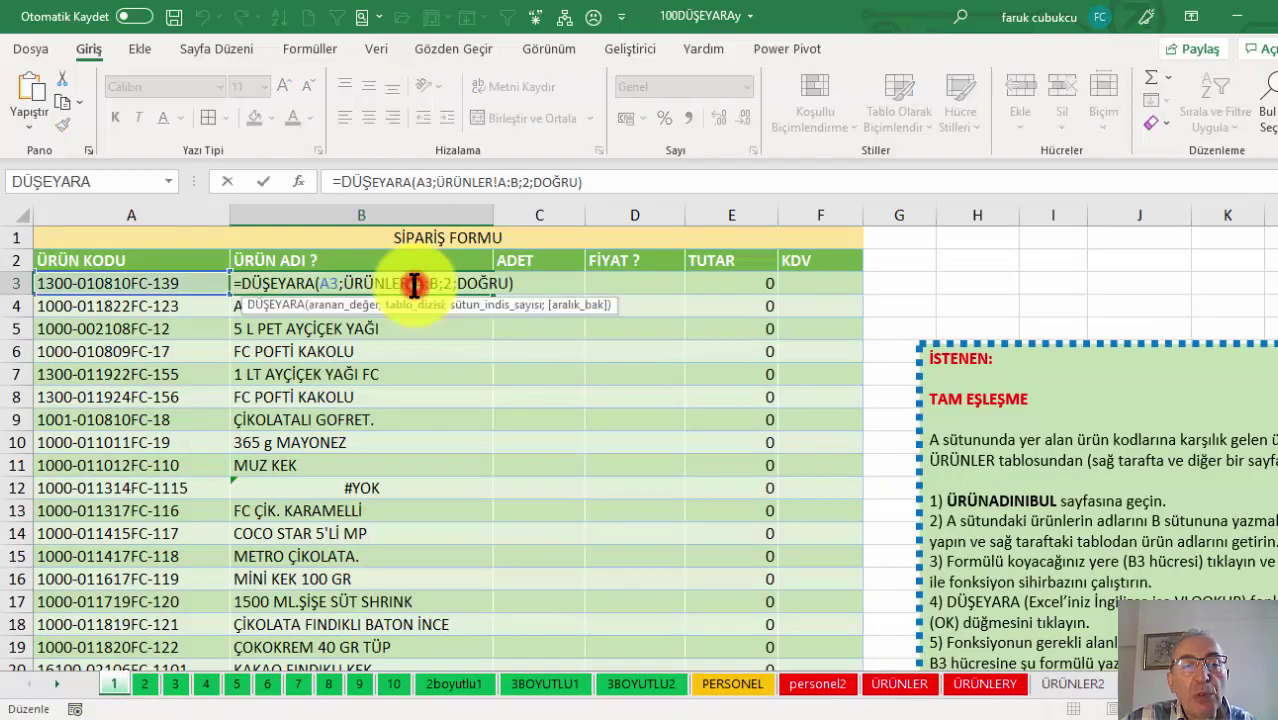
{"action": "left_click", "coordinate": [506, 283]}
{"action": "key", "text": "BackSpace"}
{"action": "key", "text": "BackSpace"}
{"action": "key", "text": "BackSpace"}
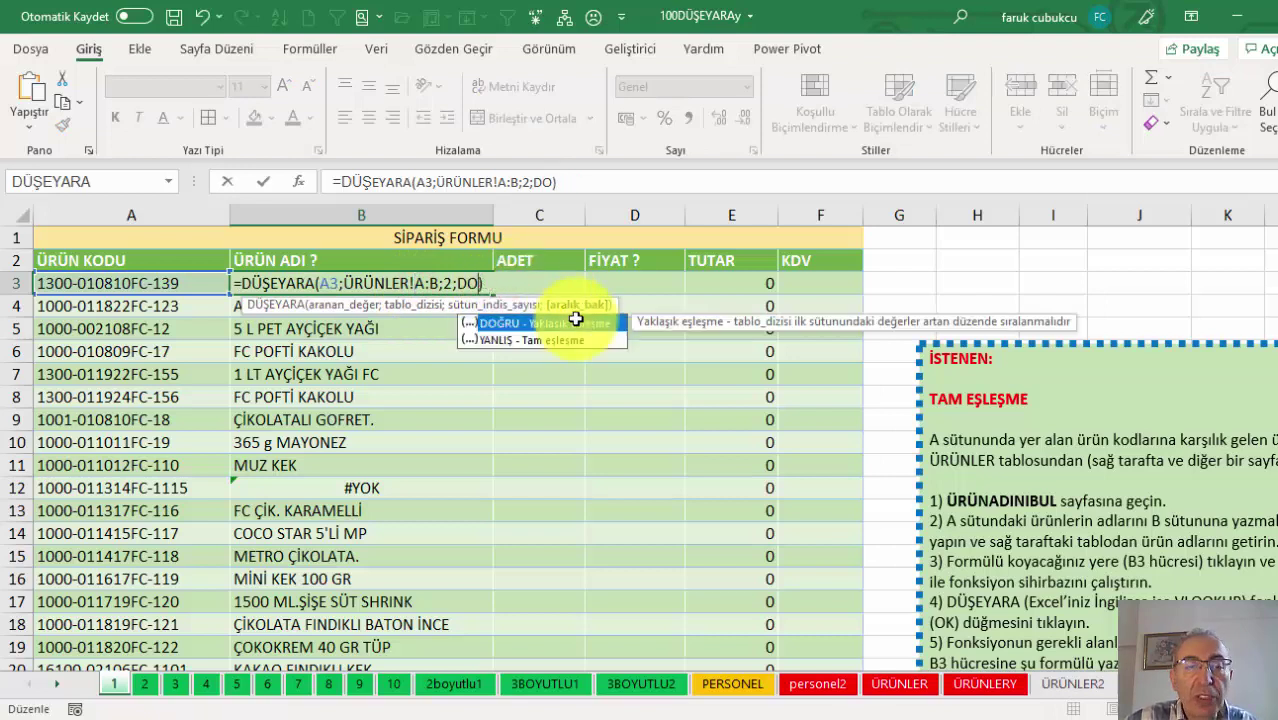
{"action": "key", "text": "Down"}
{"action": "key", "text": "Tab"}
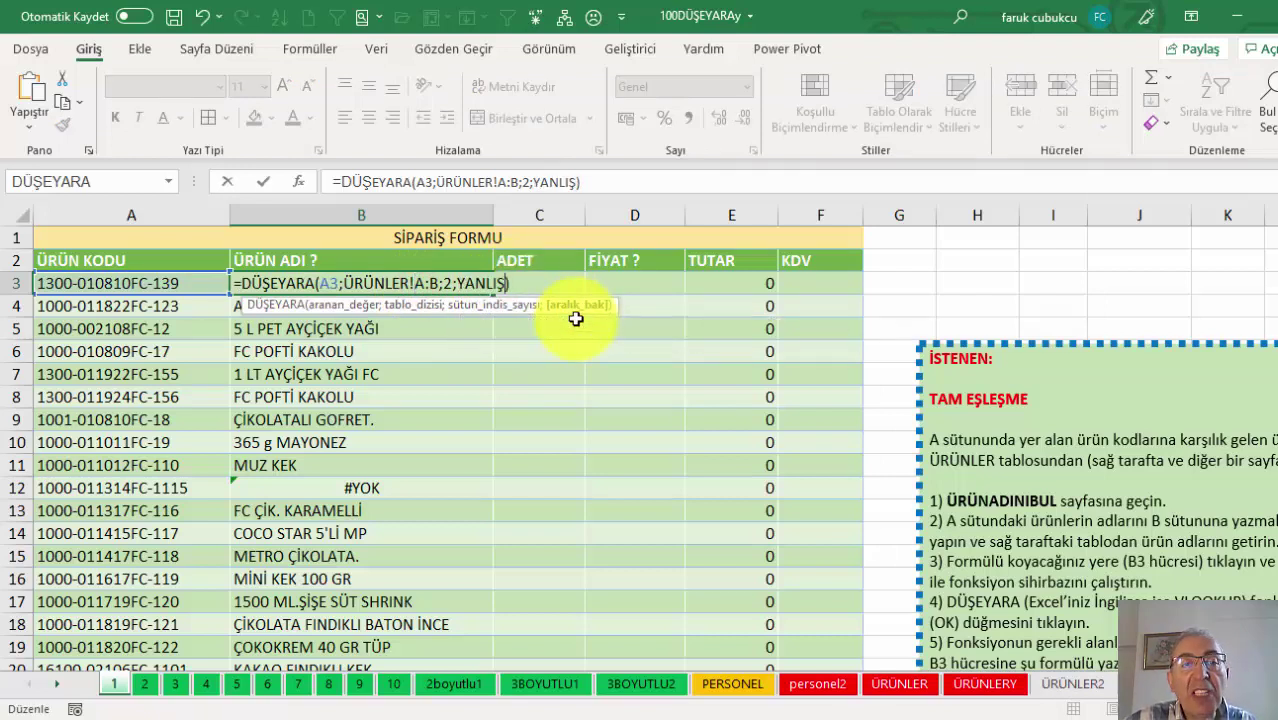
{"action": "key", "text": "Return"}
Step: Fill B3's formula down column B without formatting and inspect the unmatched code in row 12
{"action": "left_click", "coordinate": [459, 273]}
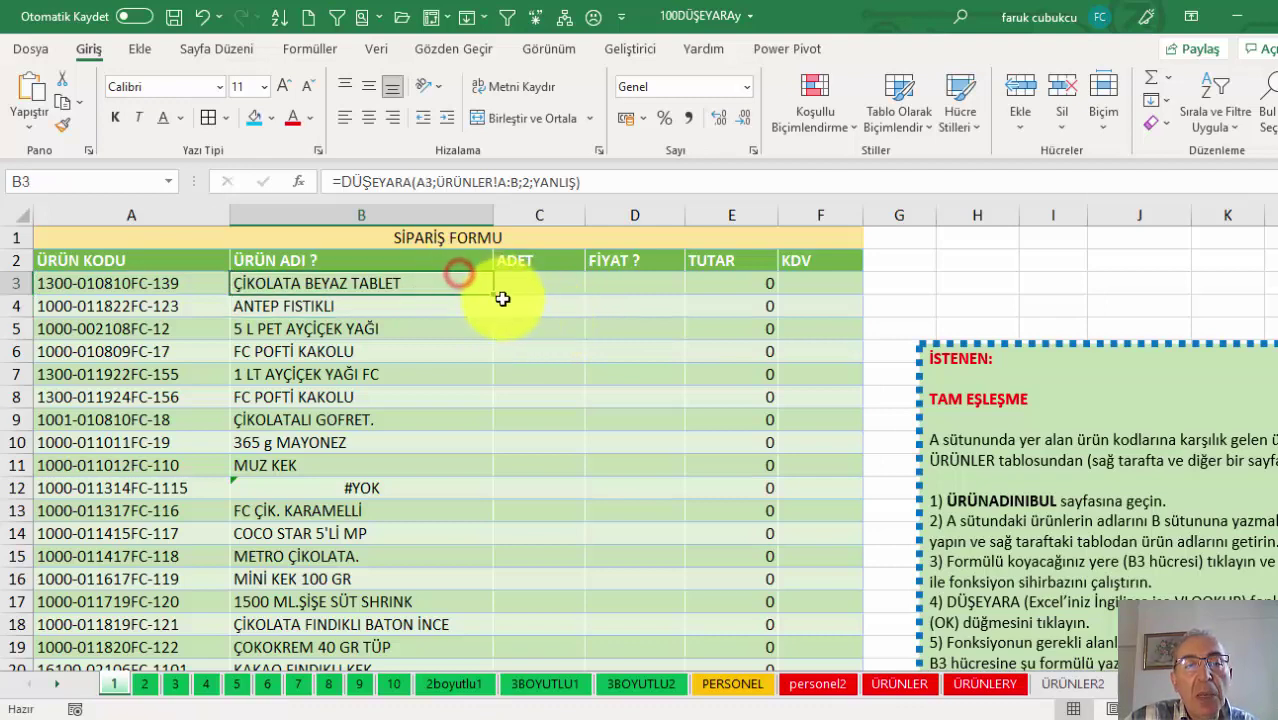
{"action": "double_click", "coordinate": [493, 294]}
{"action": "left_click", "coordinate": [505, 660]}
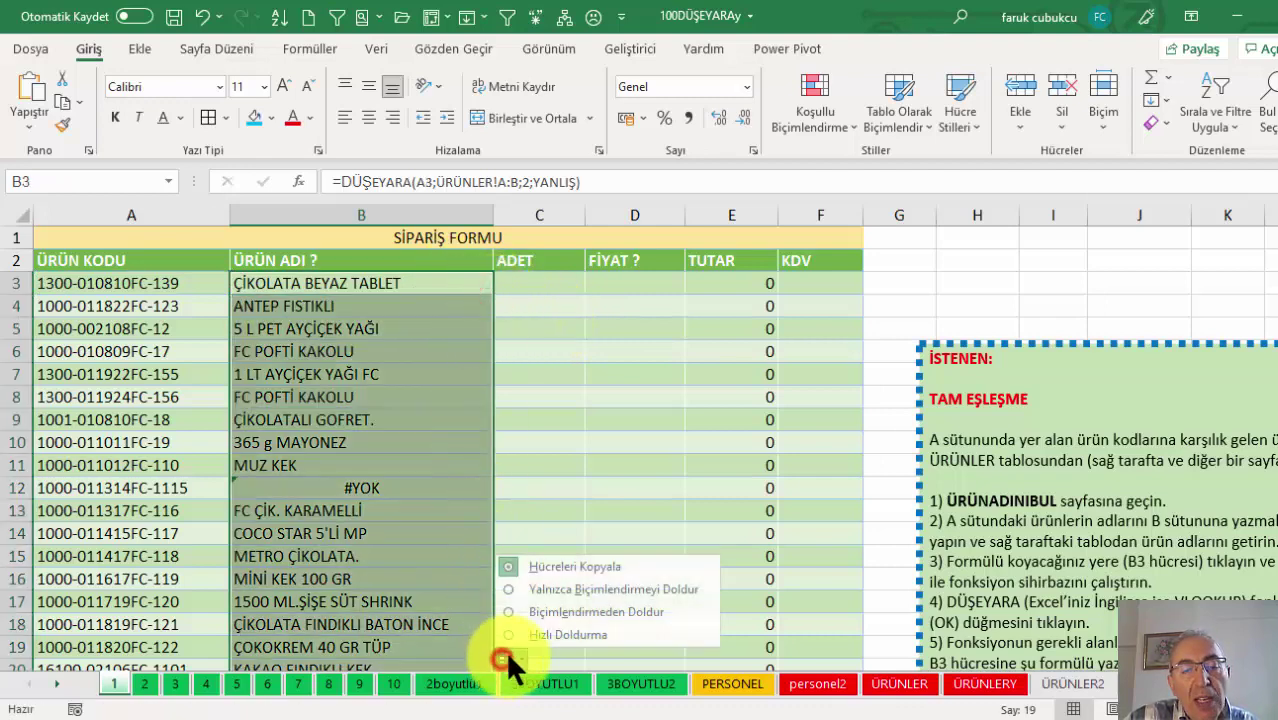
{"action": "left_click", "coordinate": [543, 610]}
{"action": "left_click", "coordinate": [399, 492]}
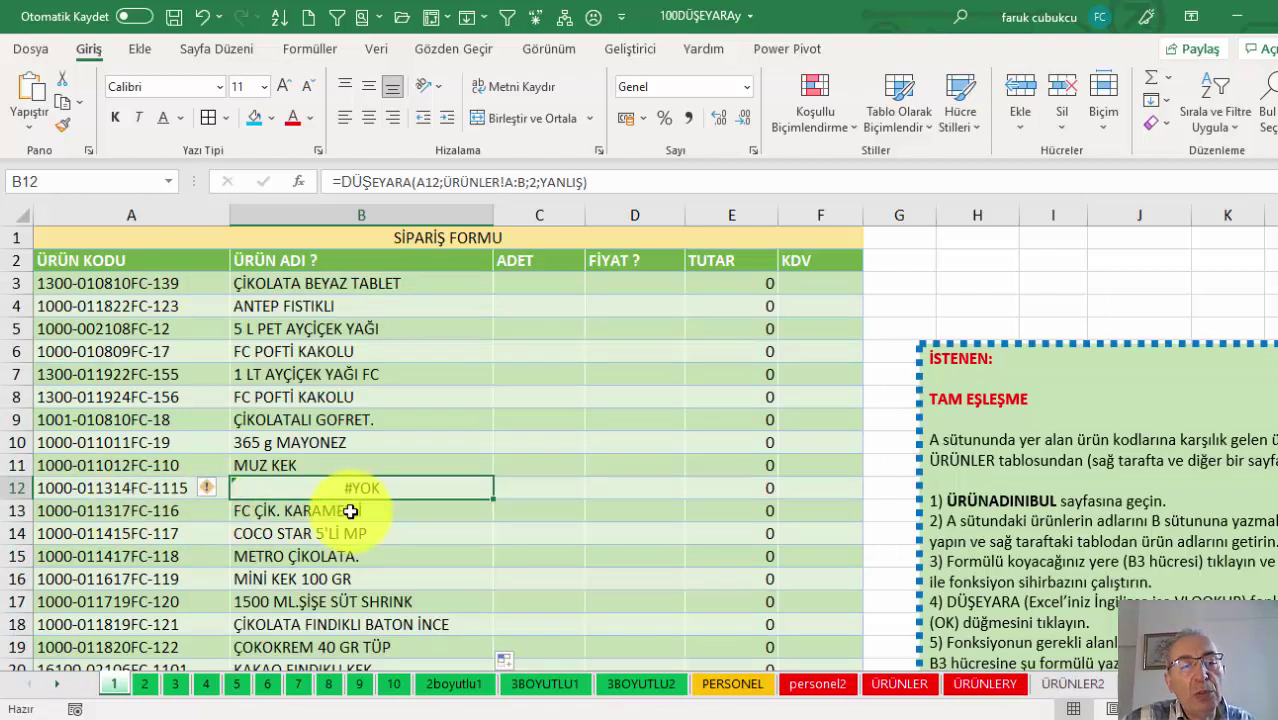
{"action": "left_click", "coordinate": [118, 490]}
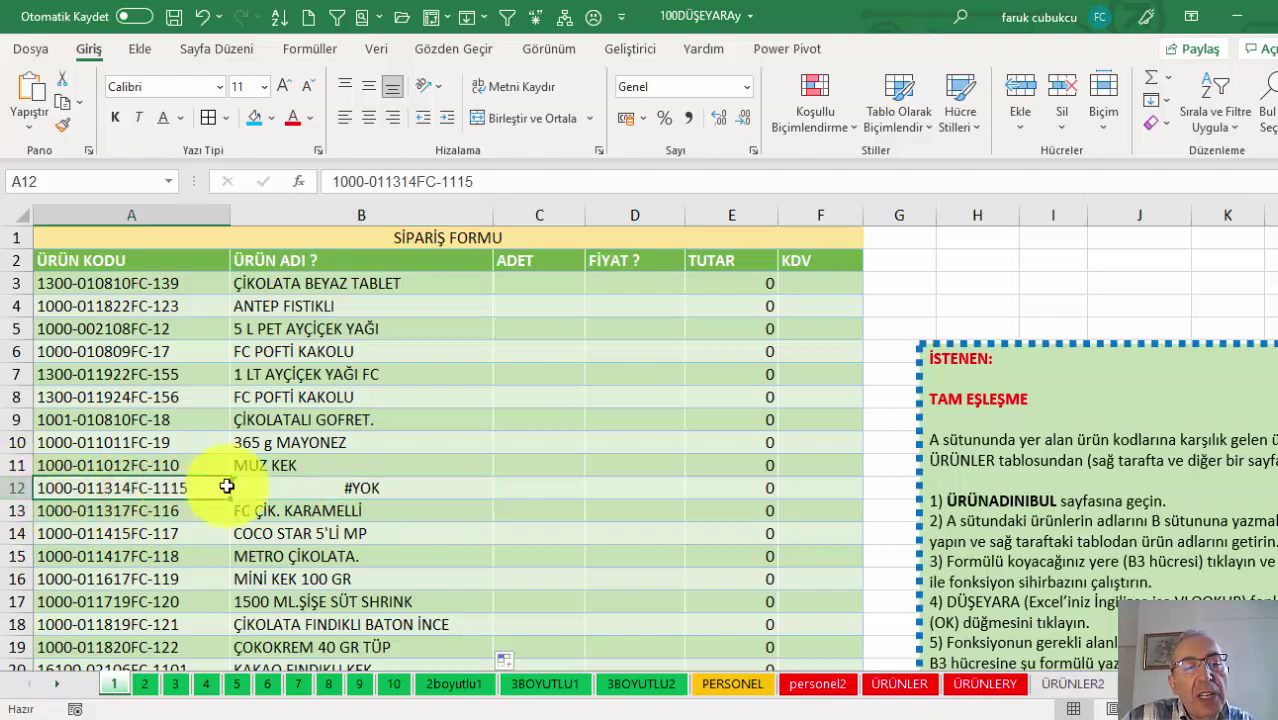
{"action": "left_click", "coordinate": [291, 487]}
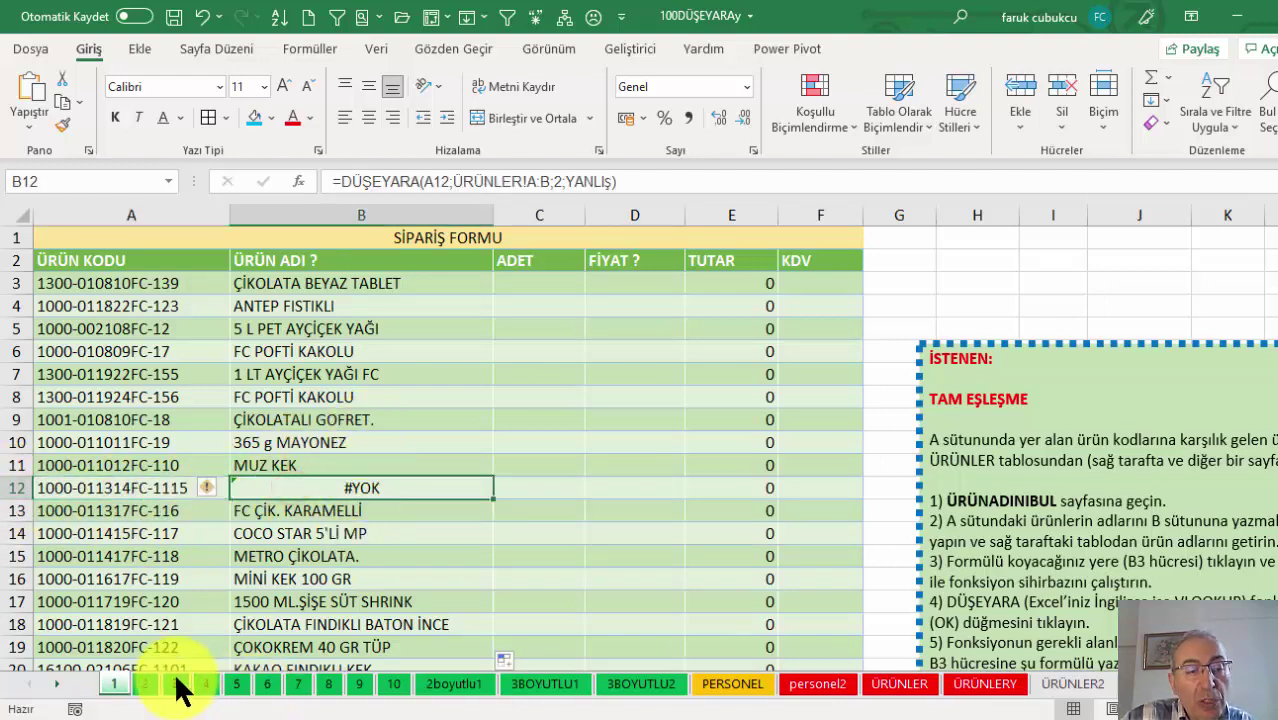
Step: Step through sheets 3, 4, 5 and 7 to reach sheet 8 with the discount table
{"action": "left_click", "coordinate": [184, 683]}
{"action": "left_click", "coordinate": [205, 683]}
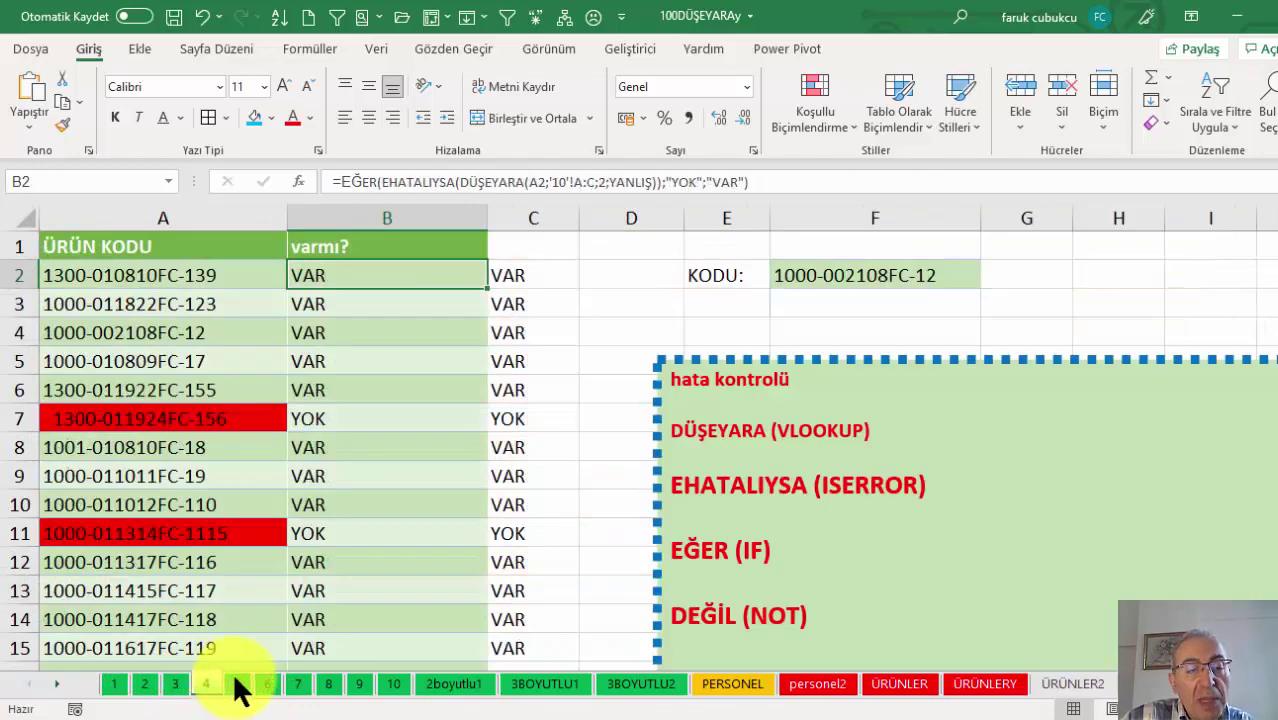
{"action": "left_click", "coordinate": [236, 683]}
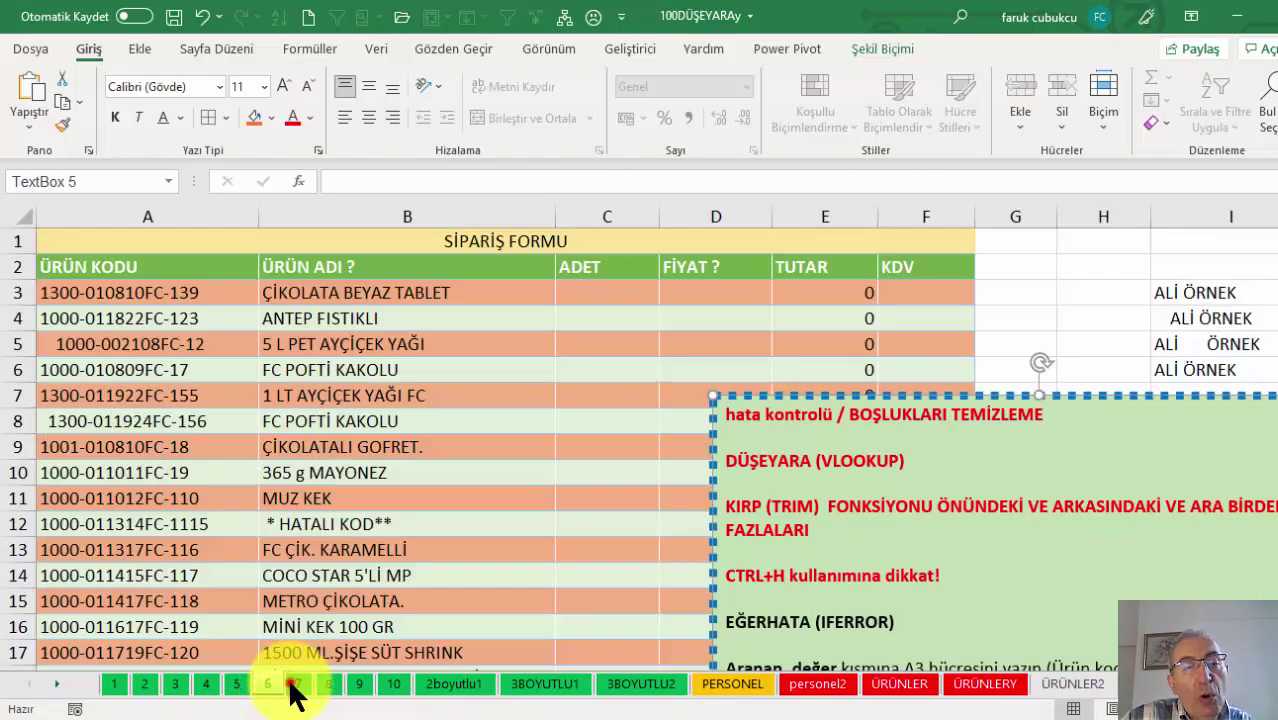
{"action": "left_click", "coordinate": [296, 685]}
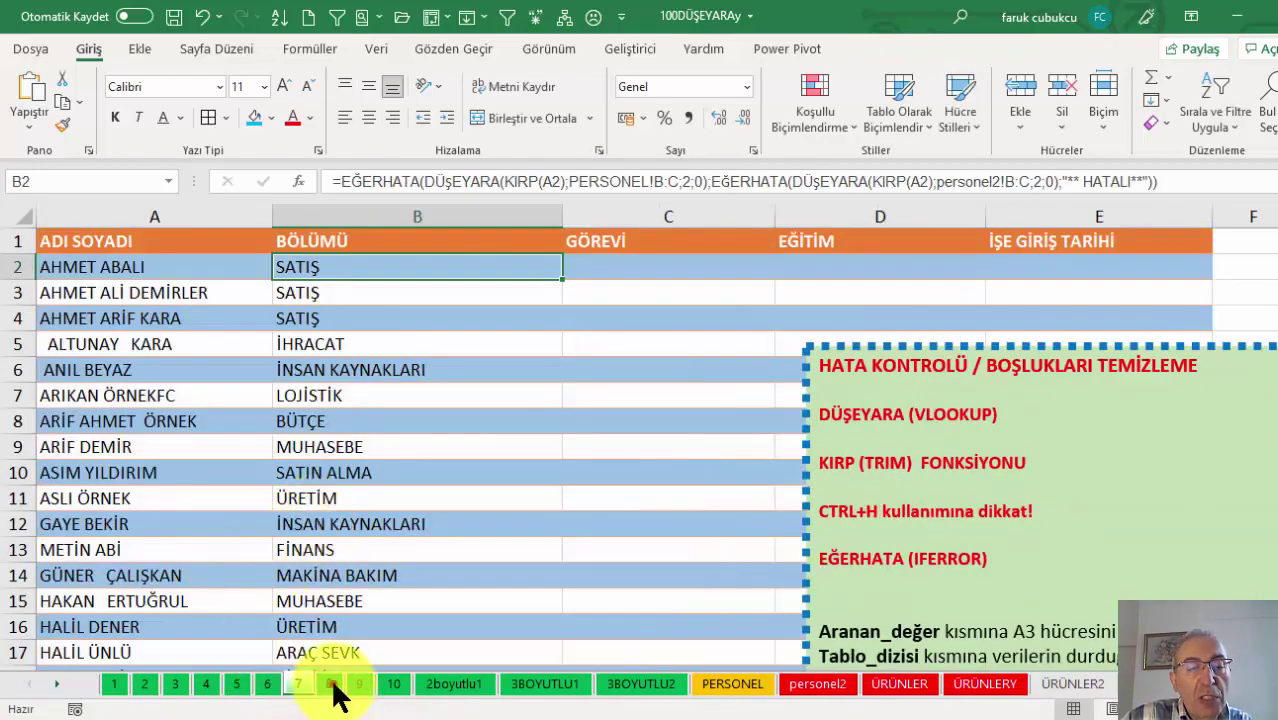
{"action": "left_click", "coordinate": [328, 684]}
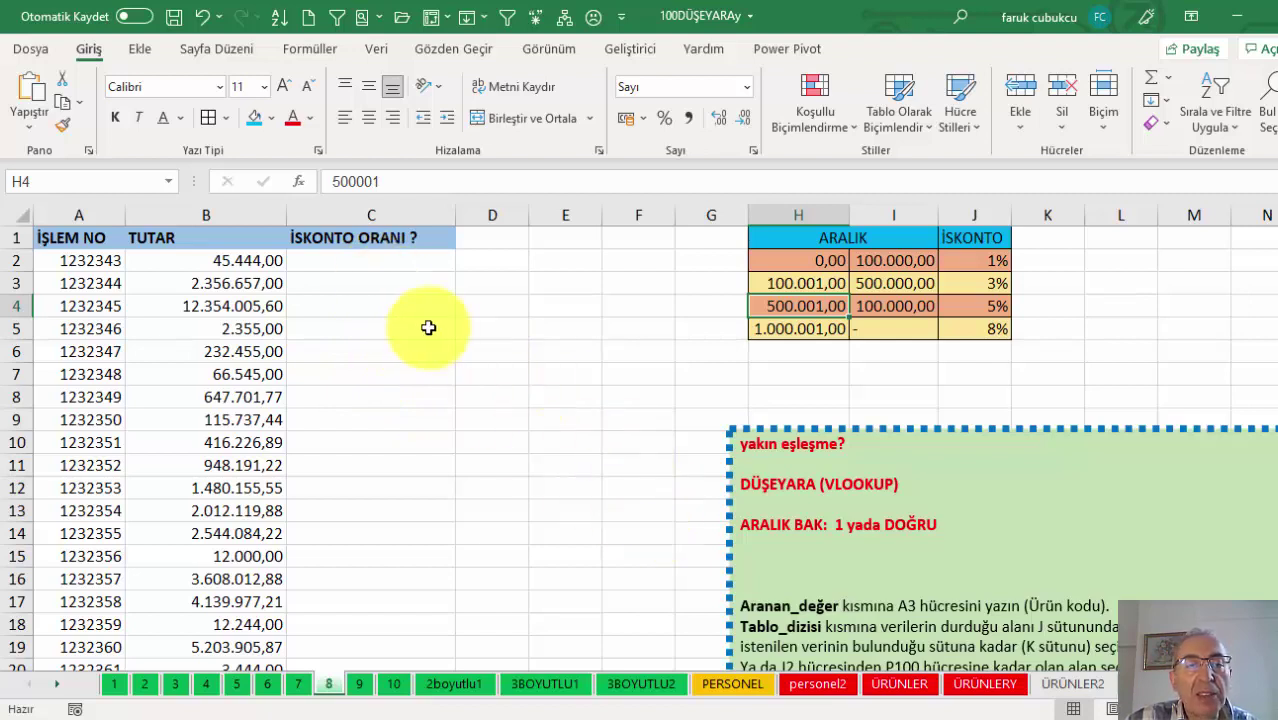
{"action": "left_click", "coordinate": [379, 309]}
{"action": "left_click", "coordinate": [380, 262]}
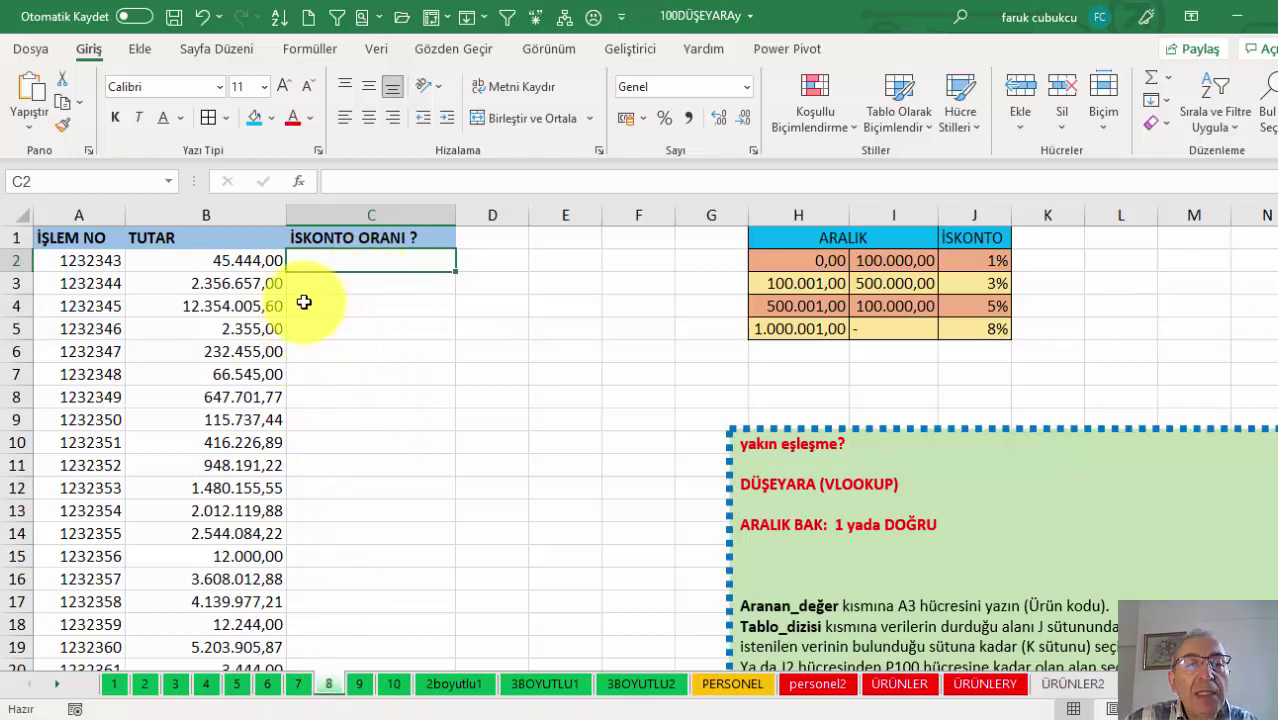
{"action": "scroll", "coordinate": [214, 300], "scroll_direction": "down", "scroll_amount": 1}
{"action": "scroll", "coordinate": [234, 314], "scroll_direction": "up", "scroll_amount": 1}
{"action": "left_click_drag", "start_coordinate": [208, 264], "coordinate": [225, 329]}
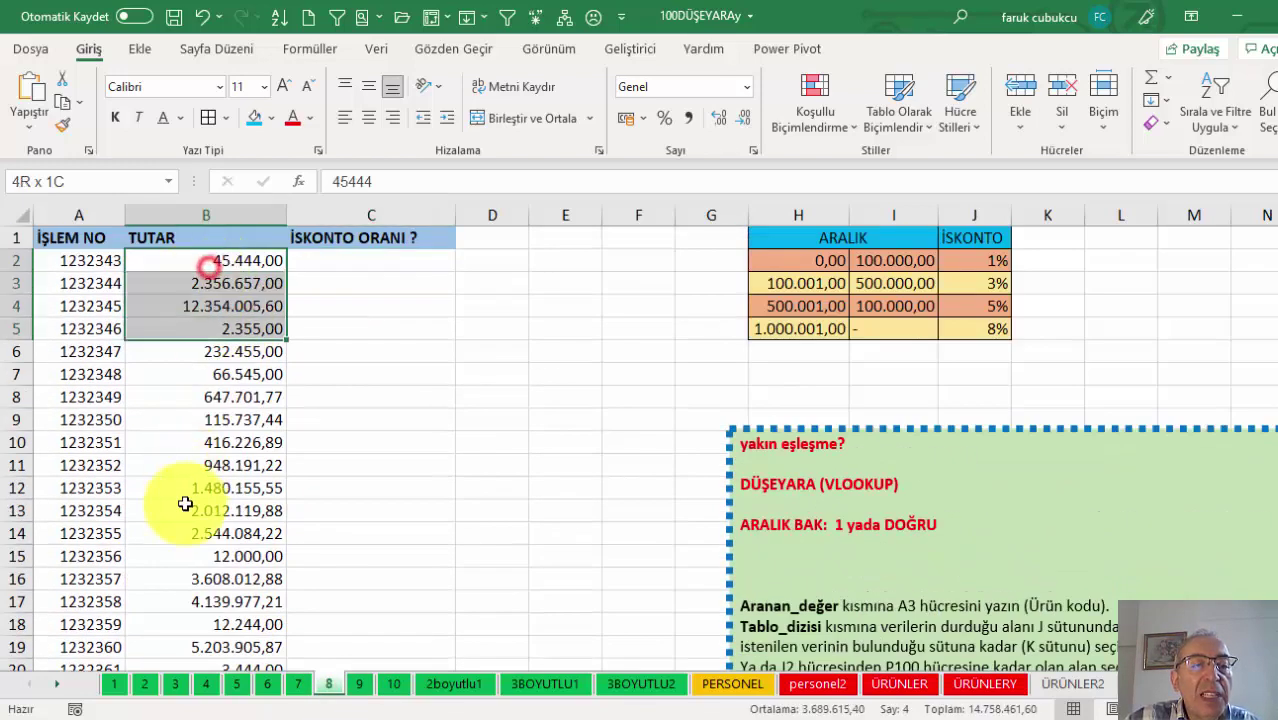
{"action": "mouse_move", "coordinate": [805, 278]}
{"action": "left_mouse_down"}
{"action": "mouse_move", "coordinate": [889, 337]}
{"action": "mouse_move", "coordinate": [1000, 332]}
{"action": "left_mouse_up"}
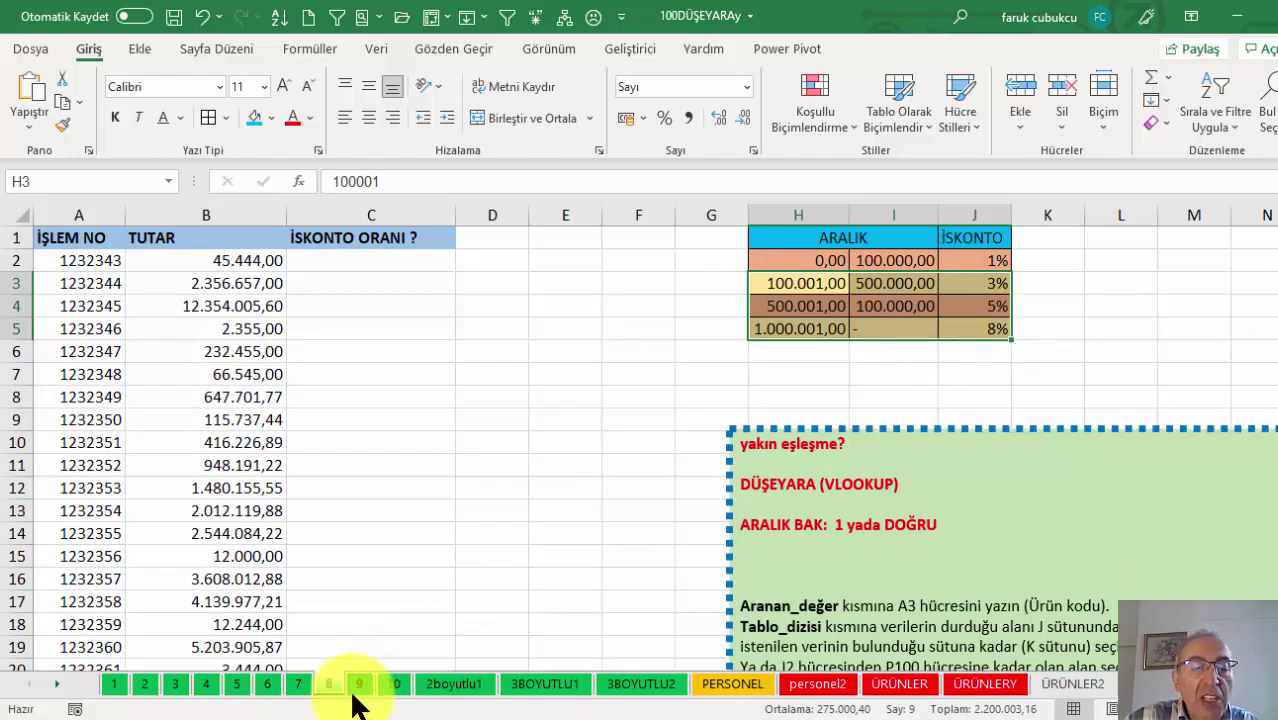
{"action": "left_click", "coordinate": [359, 684]}
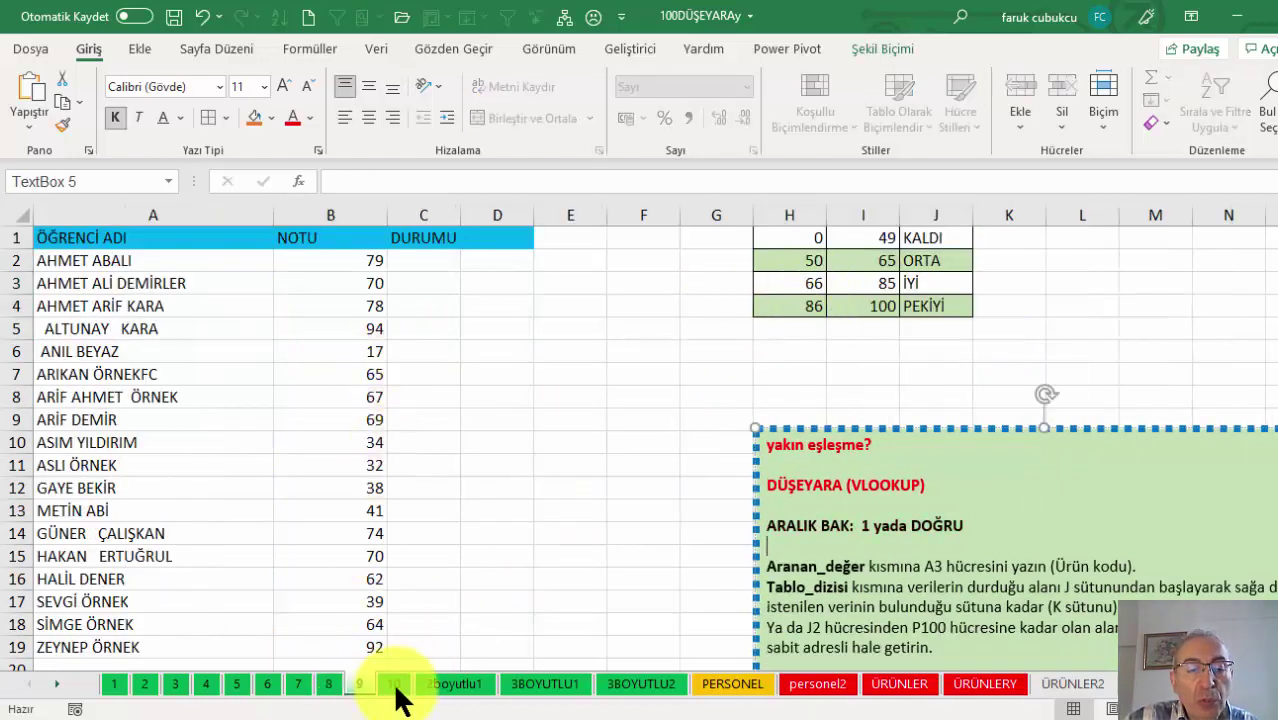
{"action": "left_click", "coordinate": [395, 684]}
{"action": "left_click", "coordinate": [978, 260]}
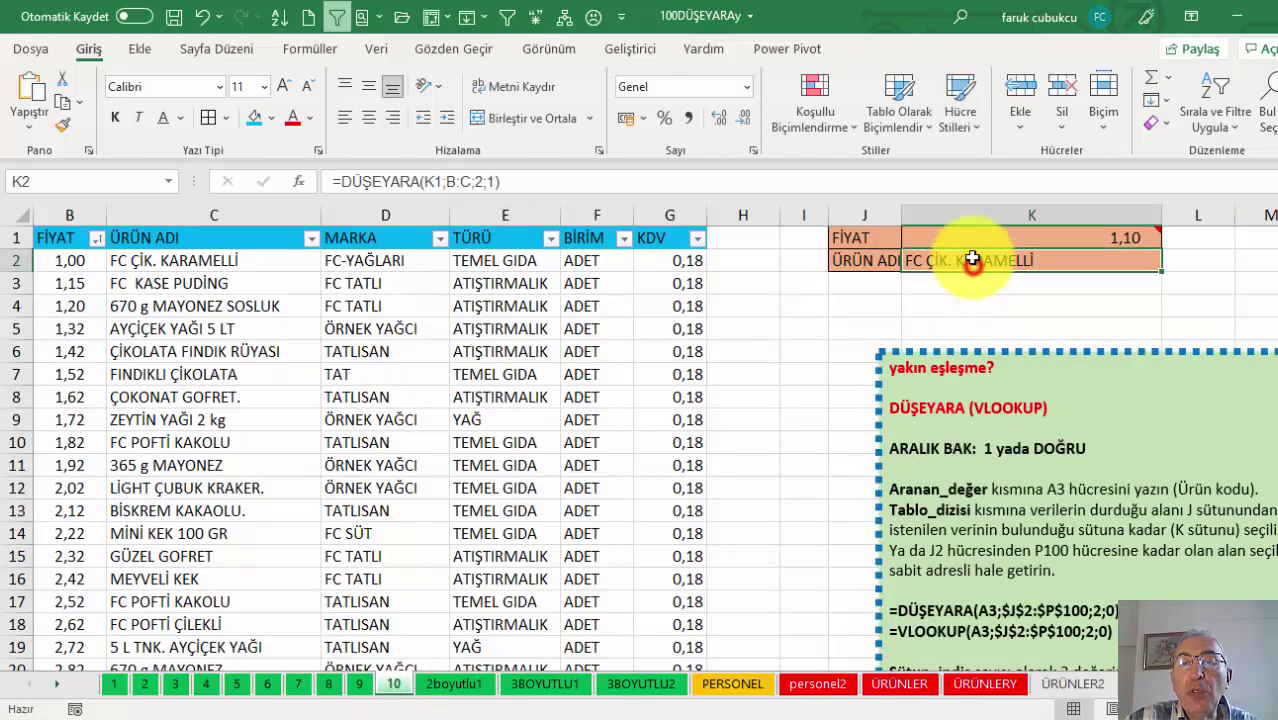
{"action": "left_click", "coordinate": [978, 238]}
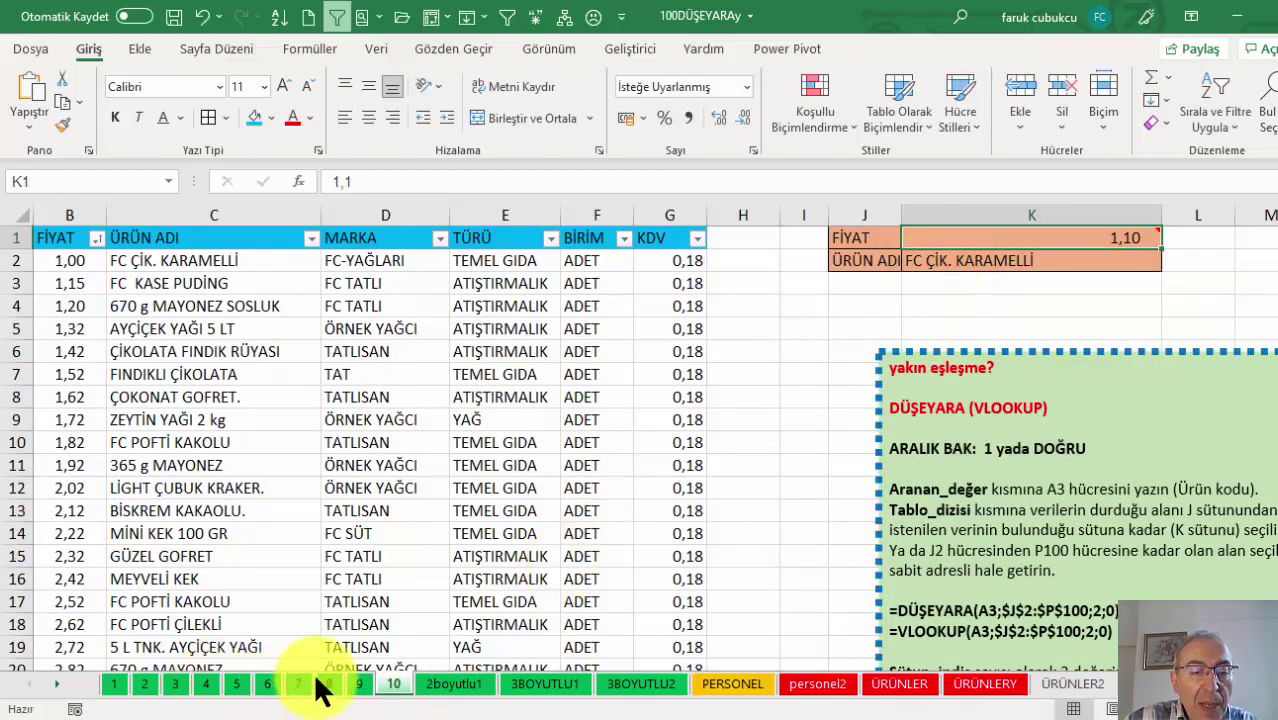
{"action": "left_click", "coordinate": [328, 684]}
{"action": "left_click_drag", "start_coordinate": [346, 418], "coordinate": [346, 405]}
Step: In C2, start a DÜŞEYARA with lookup value B2 and absolute table $H$2:$J$5
{"action": "left_click", "coordinate": [347, 261]}
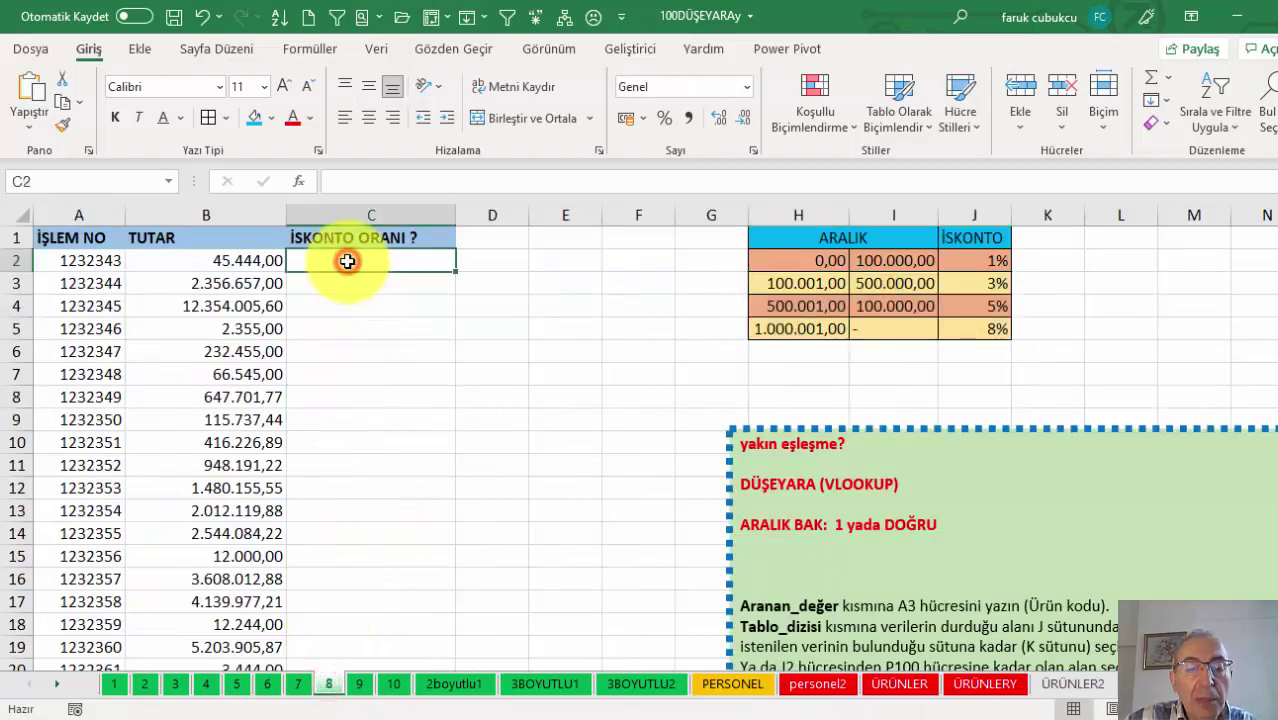
{"action": "type", "text": "="}
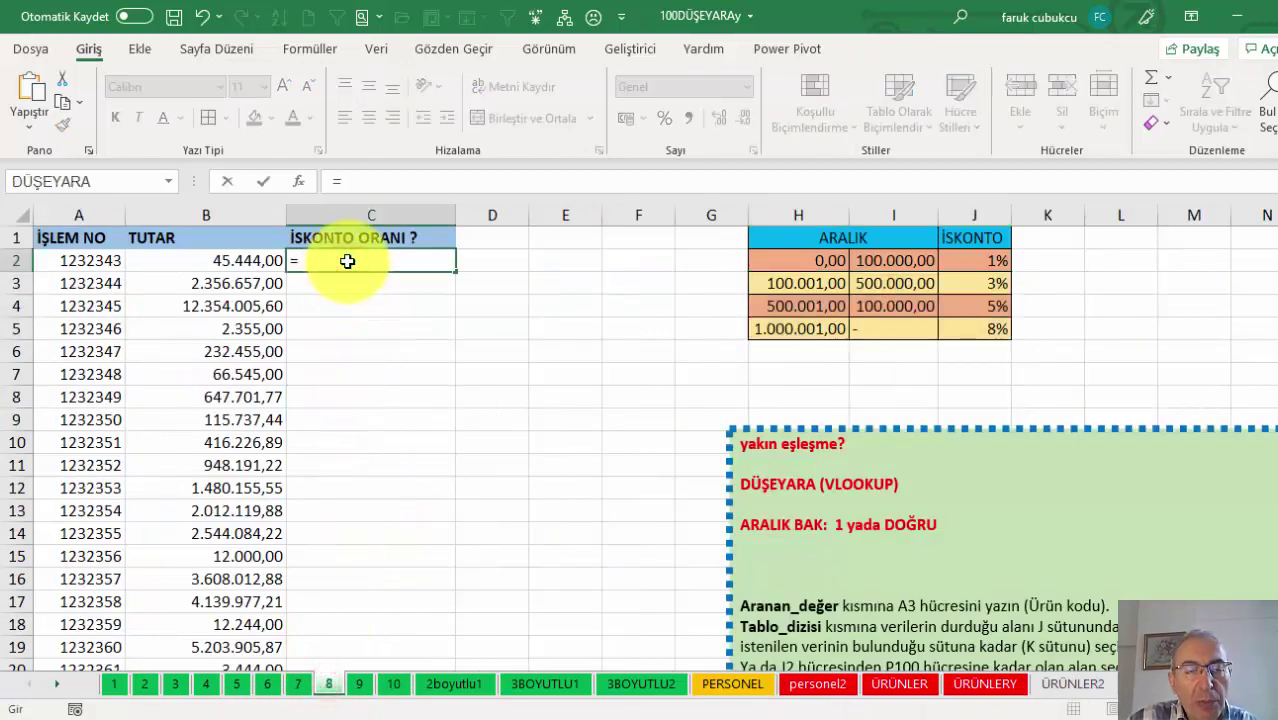
{"action": "type", "text": "DÜ"}
{"action": "key", "text": "Tab"}
{"action": "left_click", "coordinate": [222, 258]}
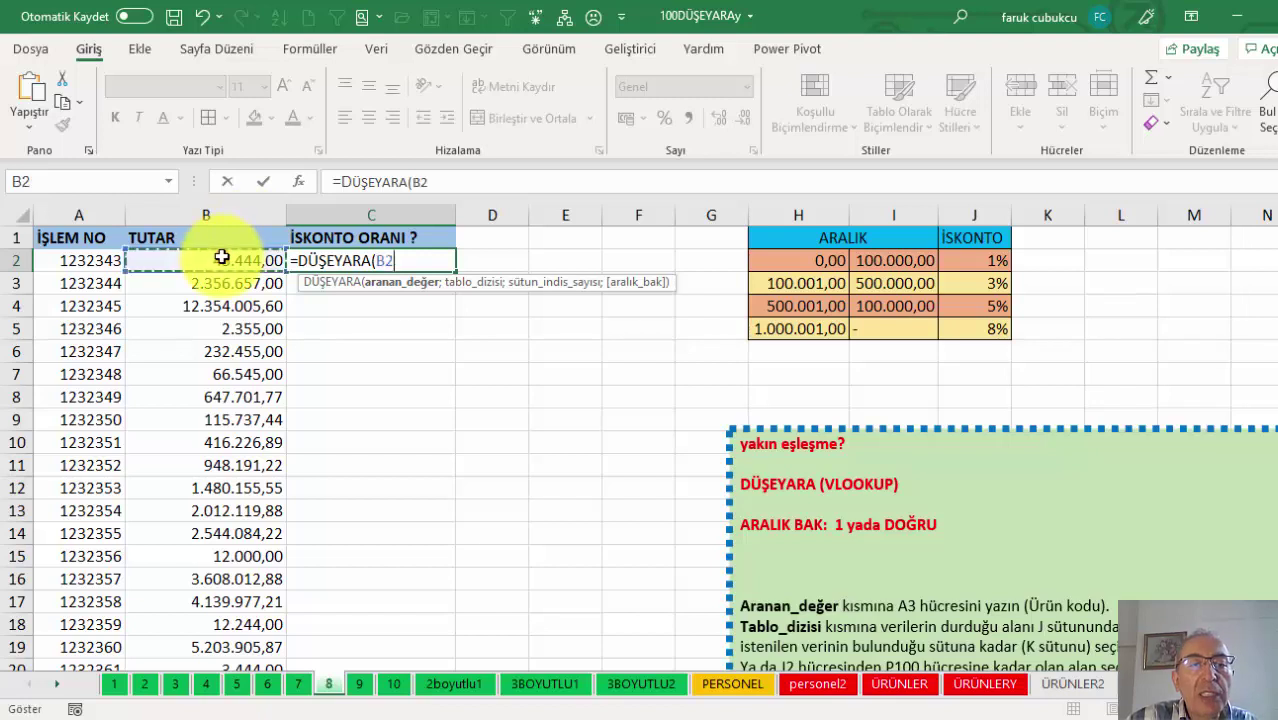
{"action": "type", "text": ";"}
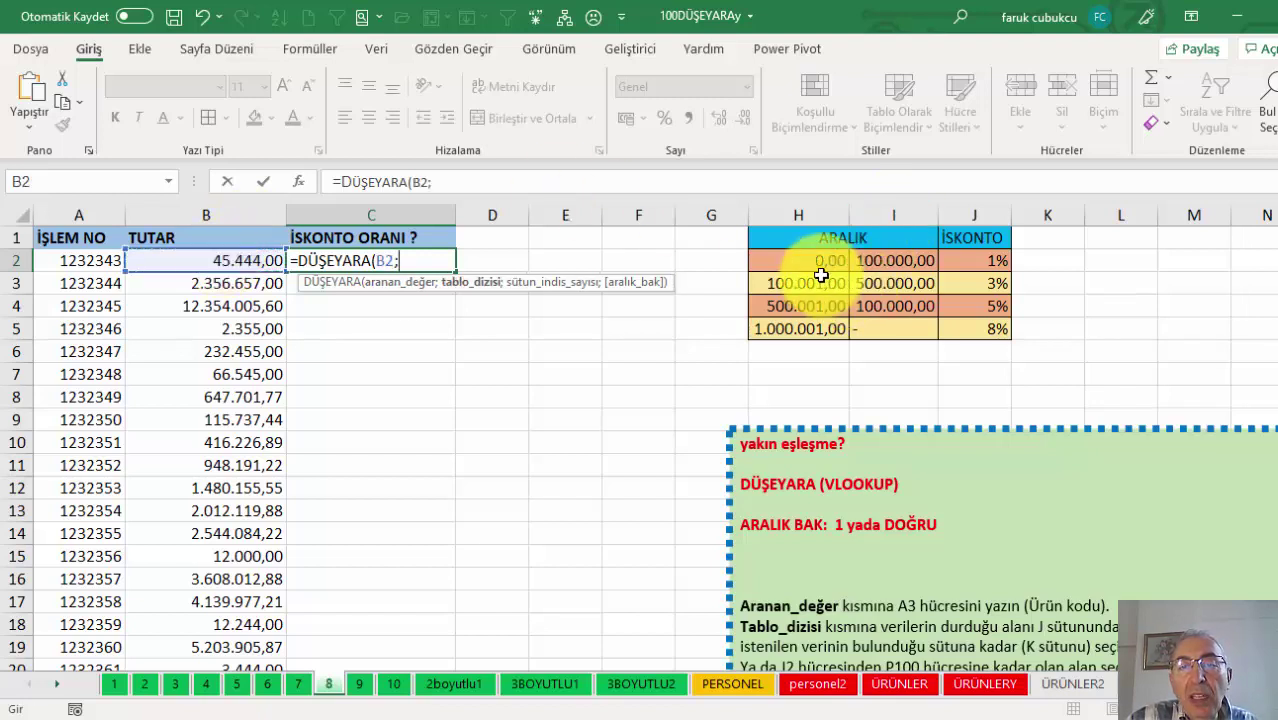
{"action": "left_click_drag", "start_coordinate": [815, 262], "coordinate": [960, 326]}
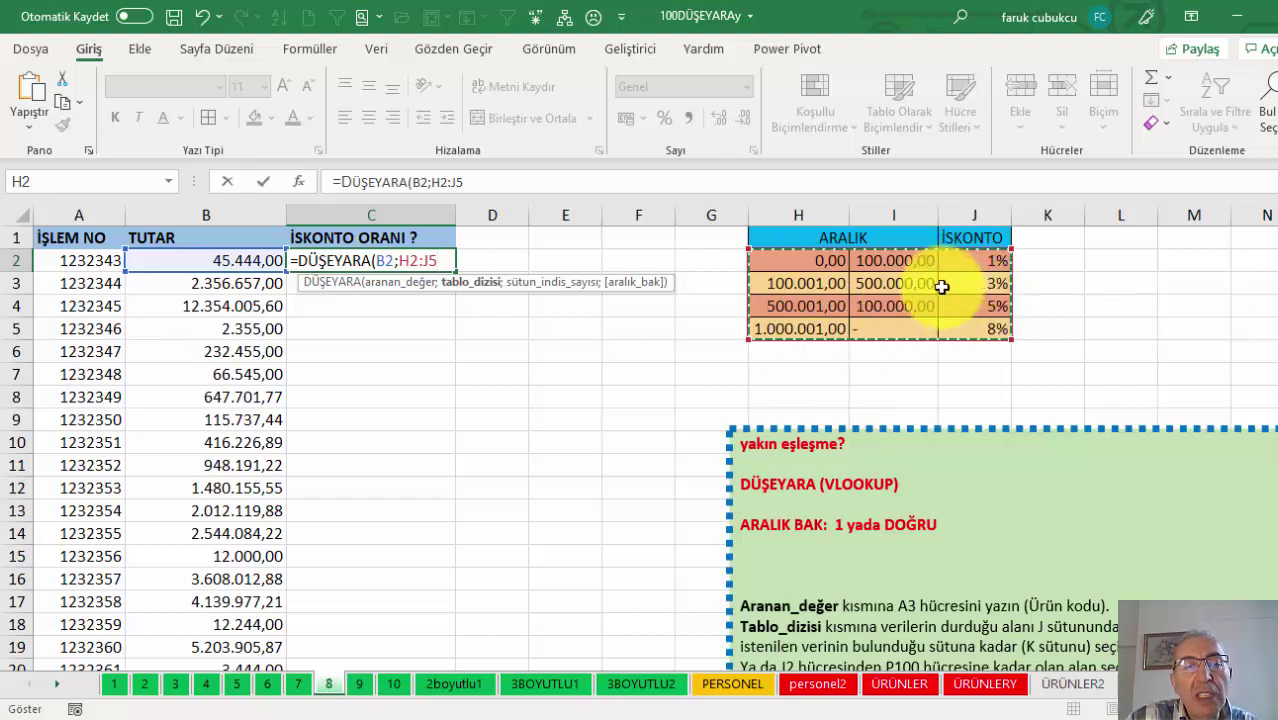
{"action": "key", "text": "F4"}
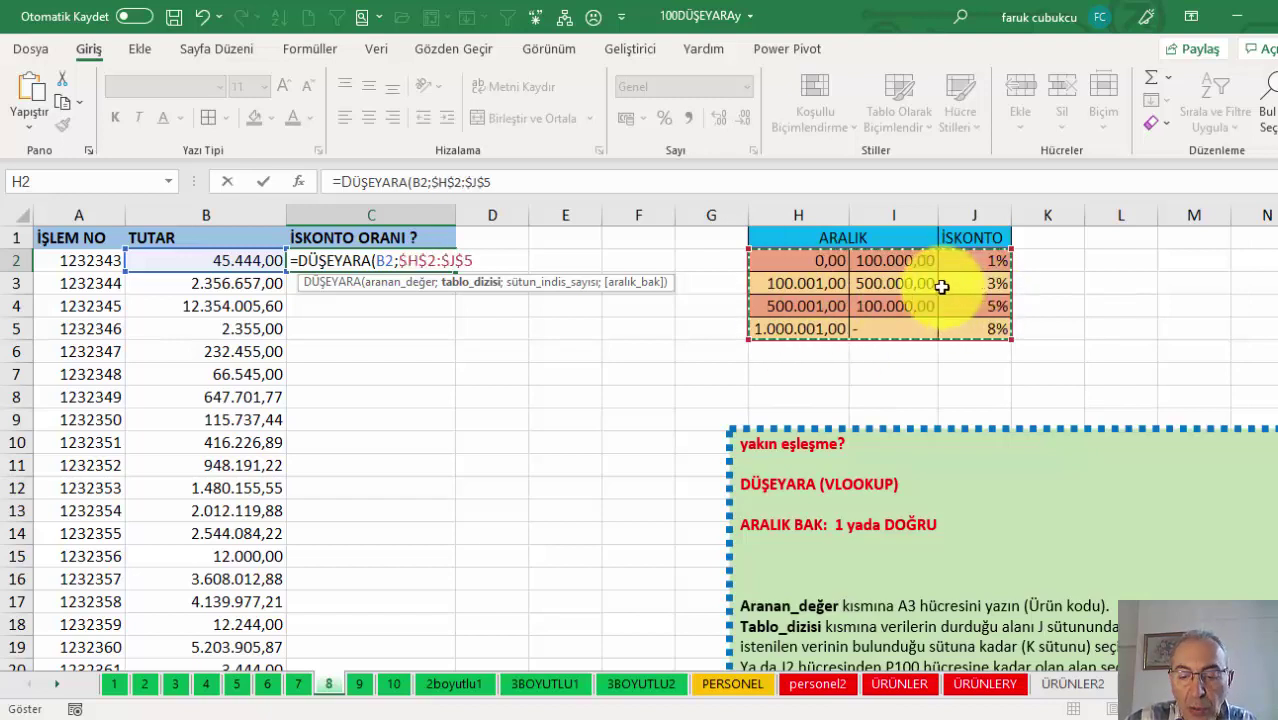
Step: Finish it with column 3 and match type 0, entering =DÜŞEYARA(B2;$H$2:$J$5;3;0)
{"action": "type", "text": ";3"}
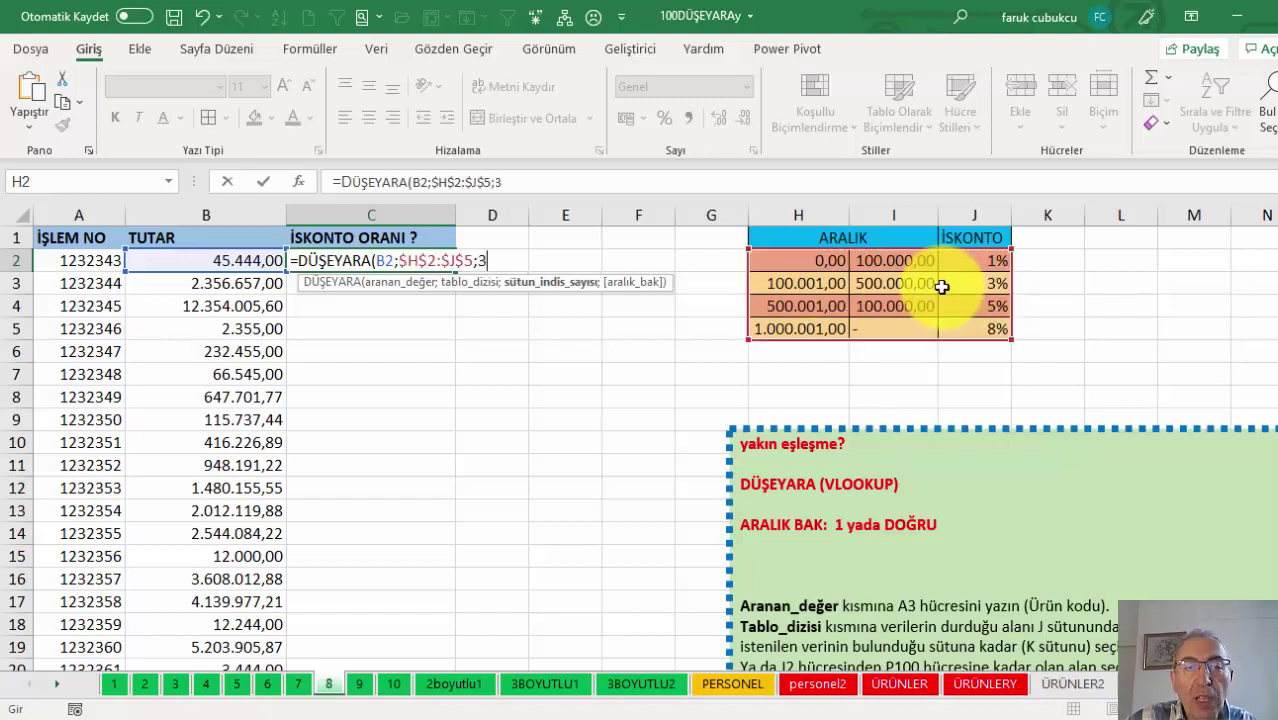
{"action": "type", "text": ";"}
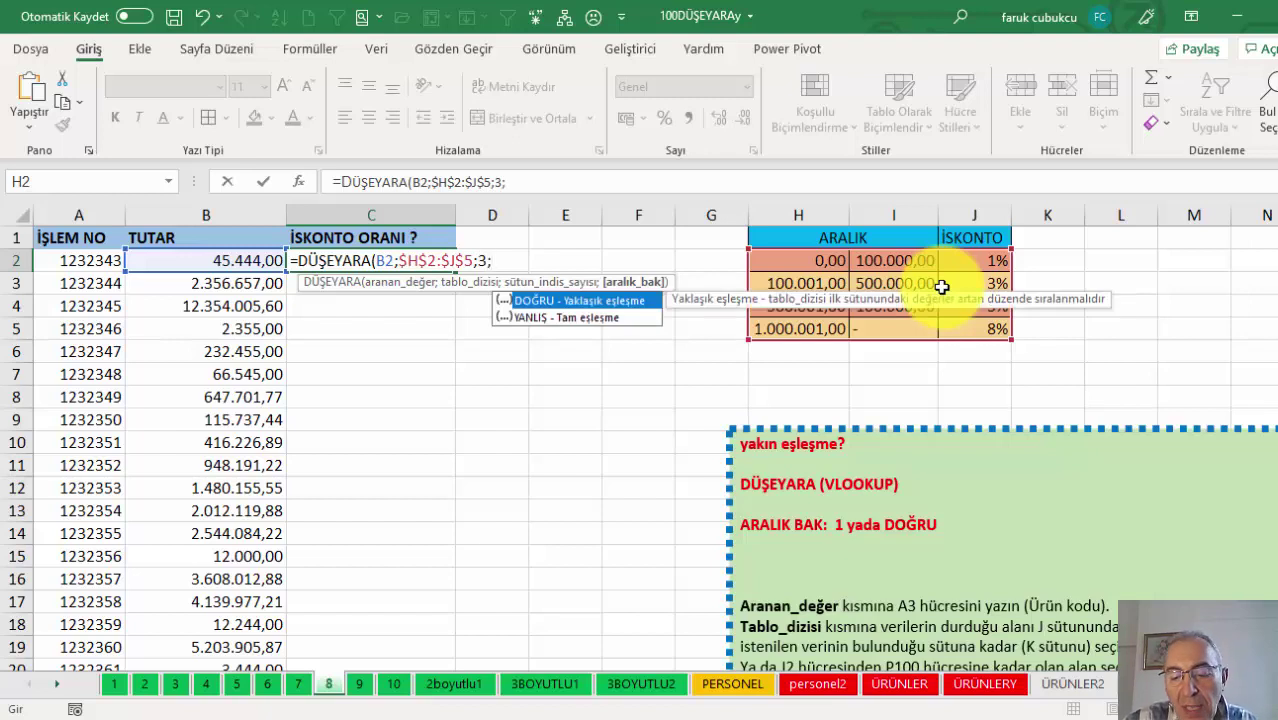
{"action": "key", "text": "Down"}
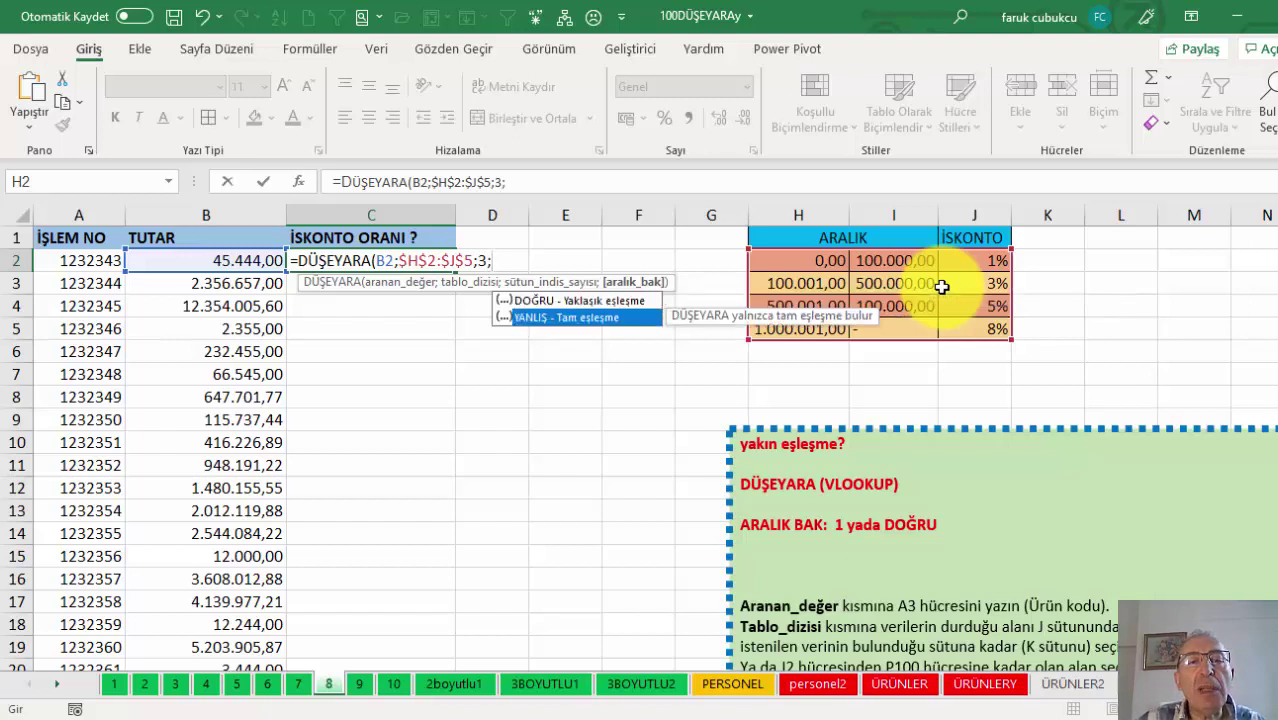
{"action": "key", "text": "Tab"}
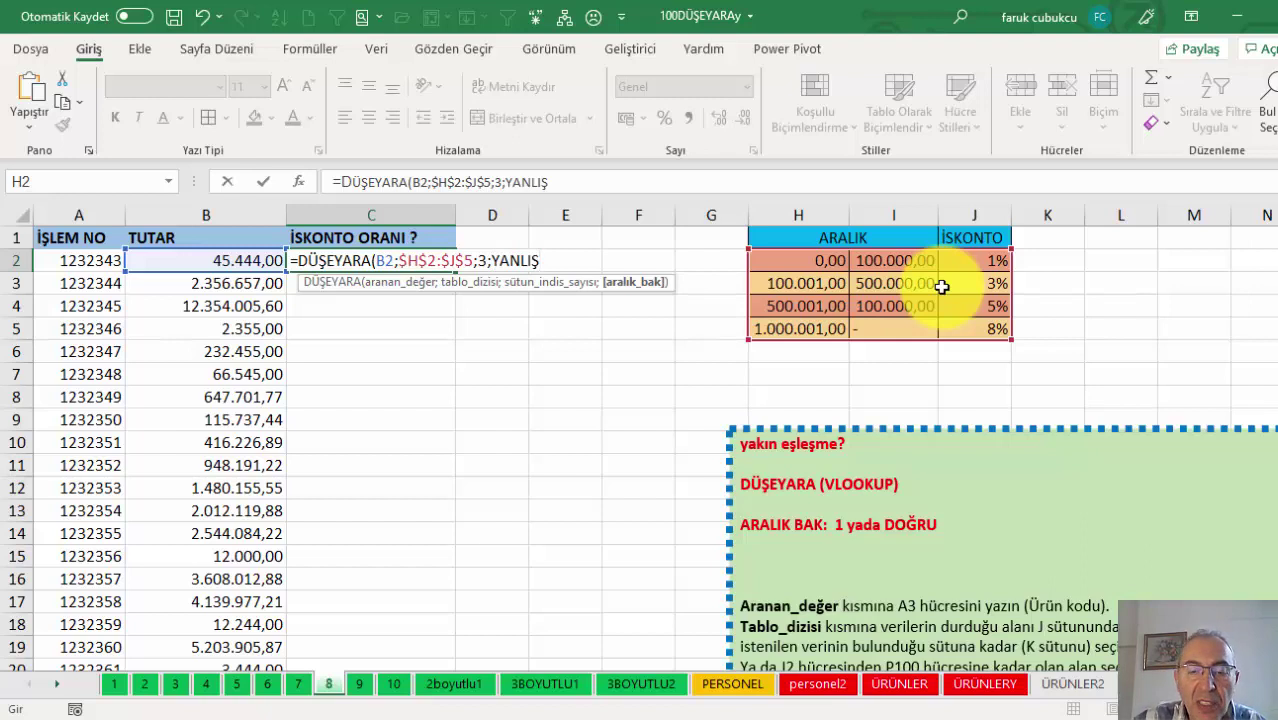
{"action": "key", "text": "BackSpace"}
{"action": "key", "text": "BackSpace"}
{"action": "type", "text": "0"}
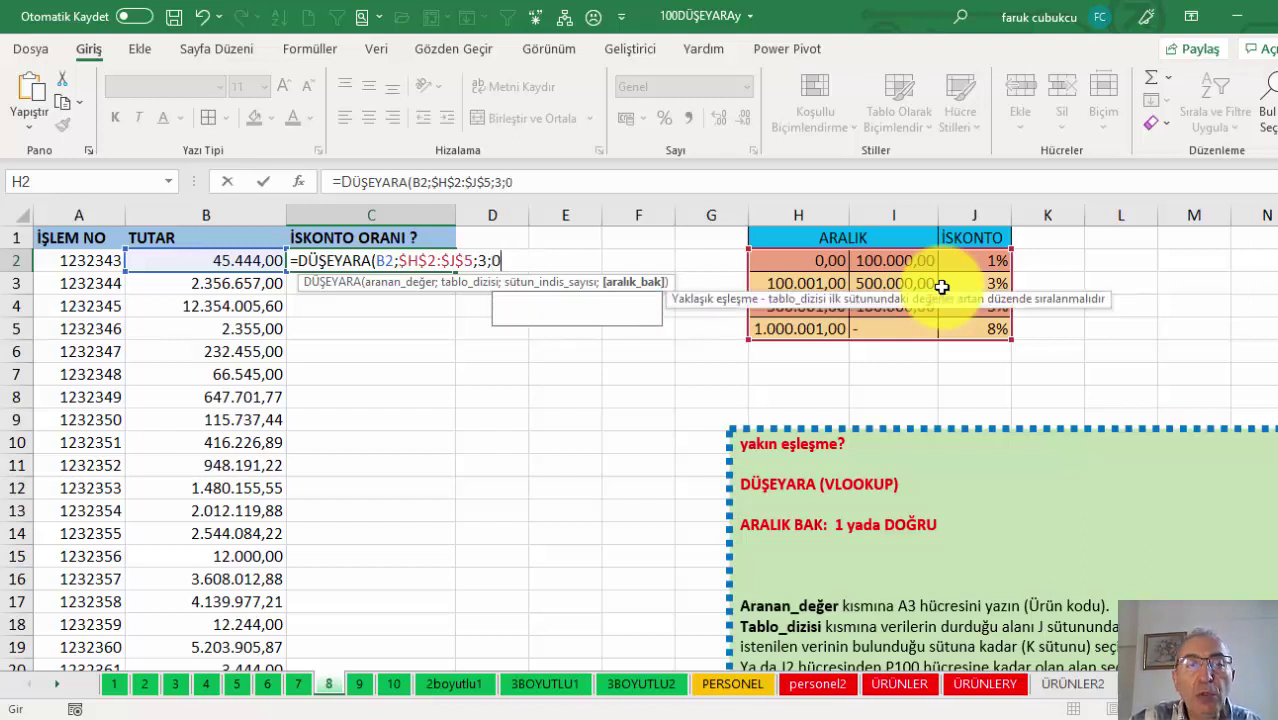
{"action": "type", "text": ")"}
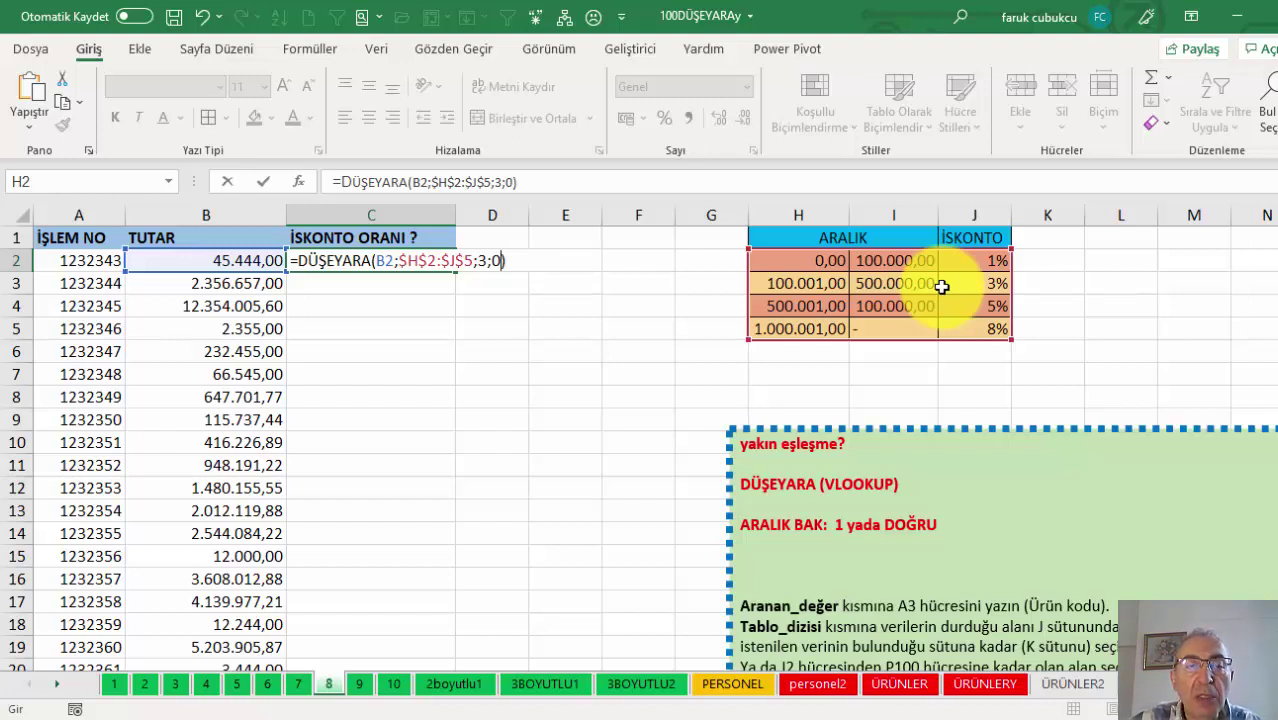
{"action": "key", "text": "BackSpace"}
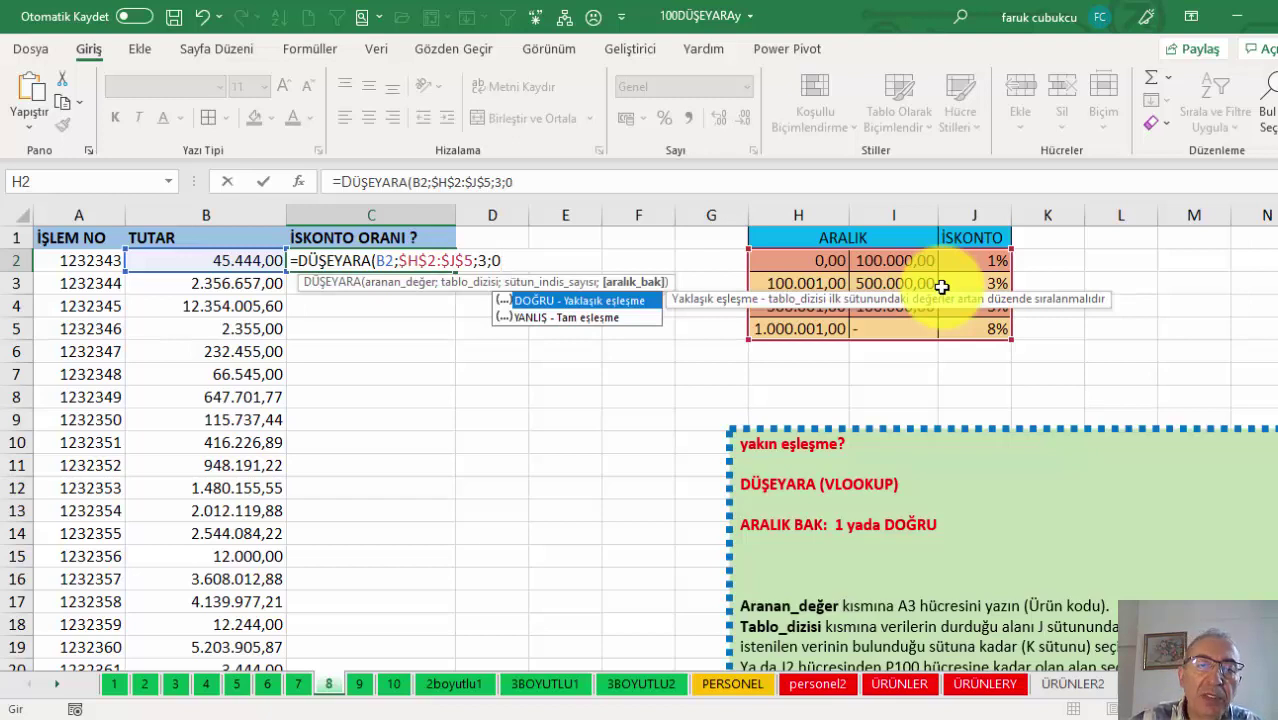
{"action": "type", "text": ")"}
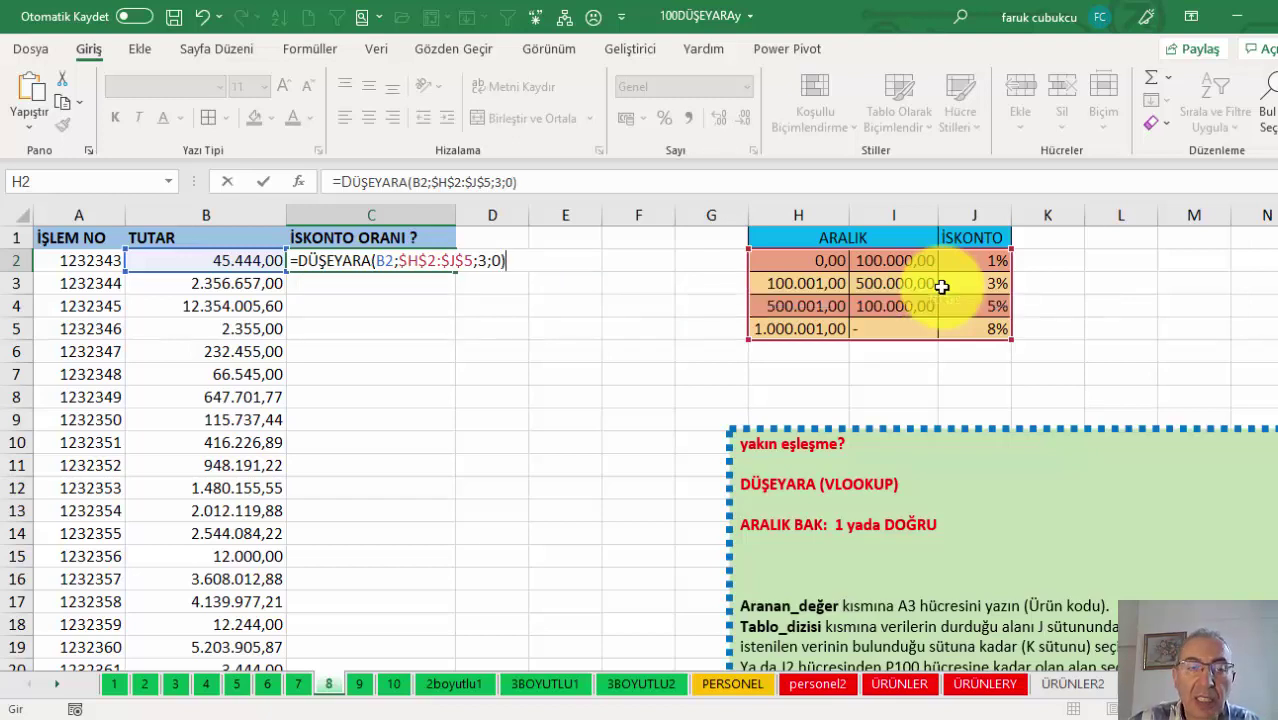
{"action": "key", "text": "Return"}
{"action": "left_click", "coordinate": [442, 260]}
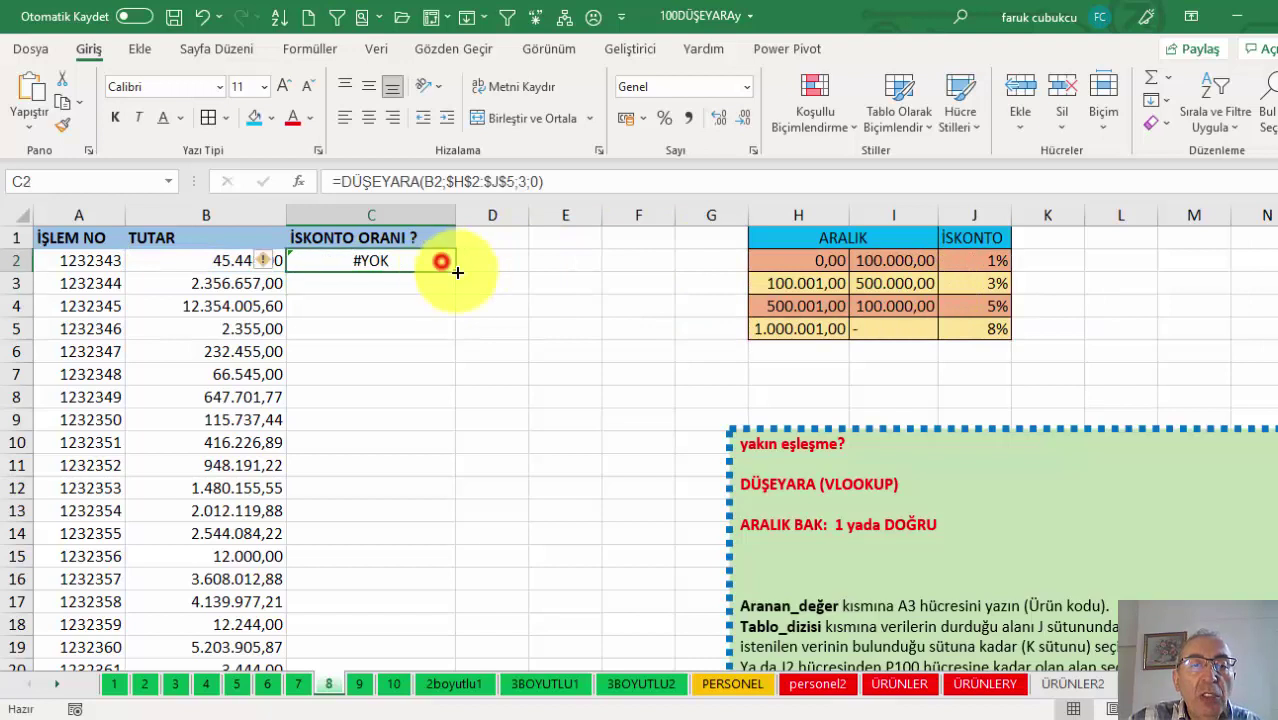
Step: Fill the lookup down column C and paste H3's 100.001,00 value into B3
{"action": "double_click", "coordinate": [456, 272]}
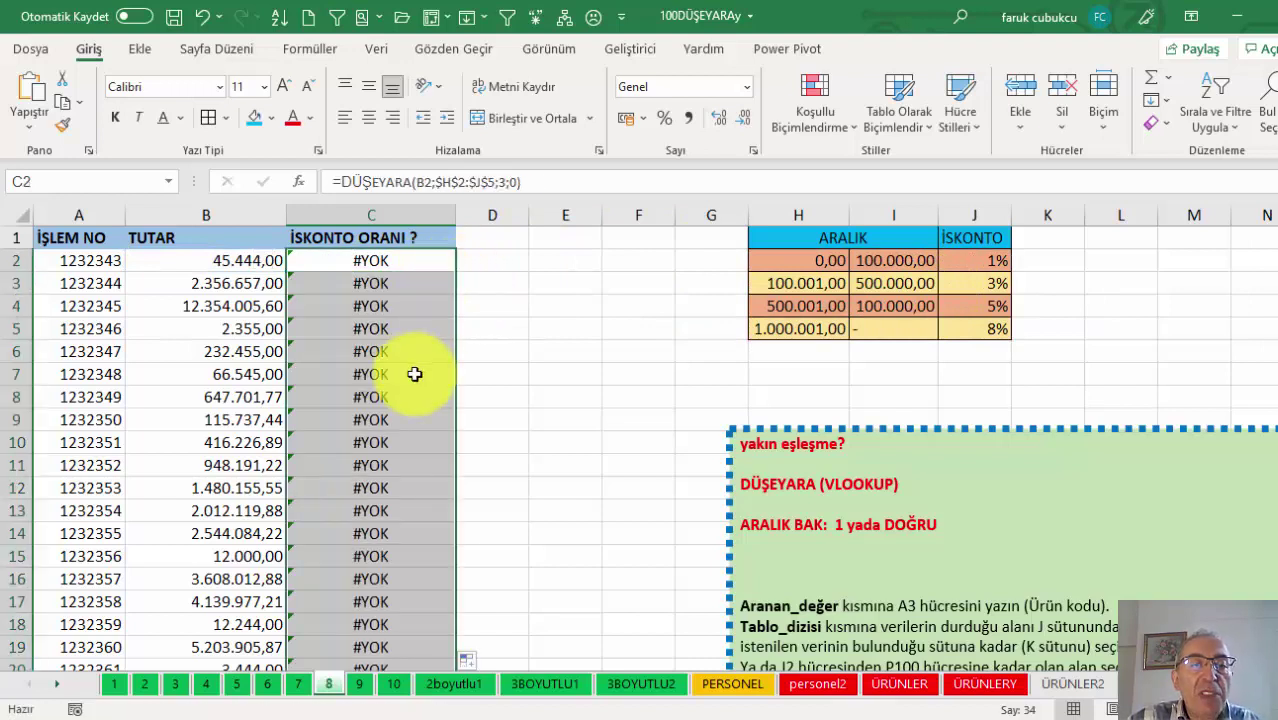
{"action": "left_click", "coordinate": [802, 284]}
{"action": "key", "text": "ctrl+c"}
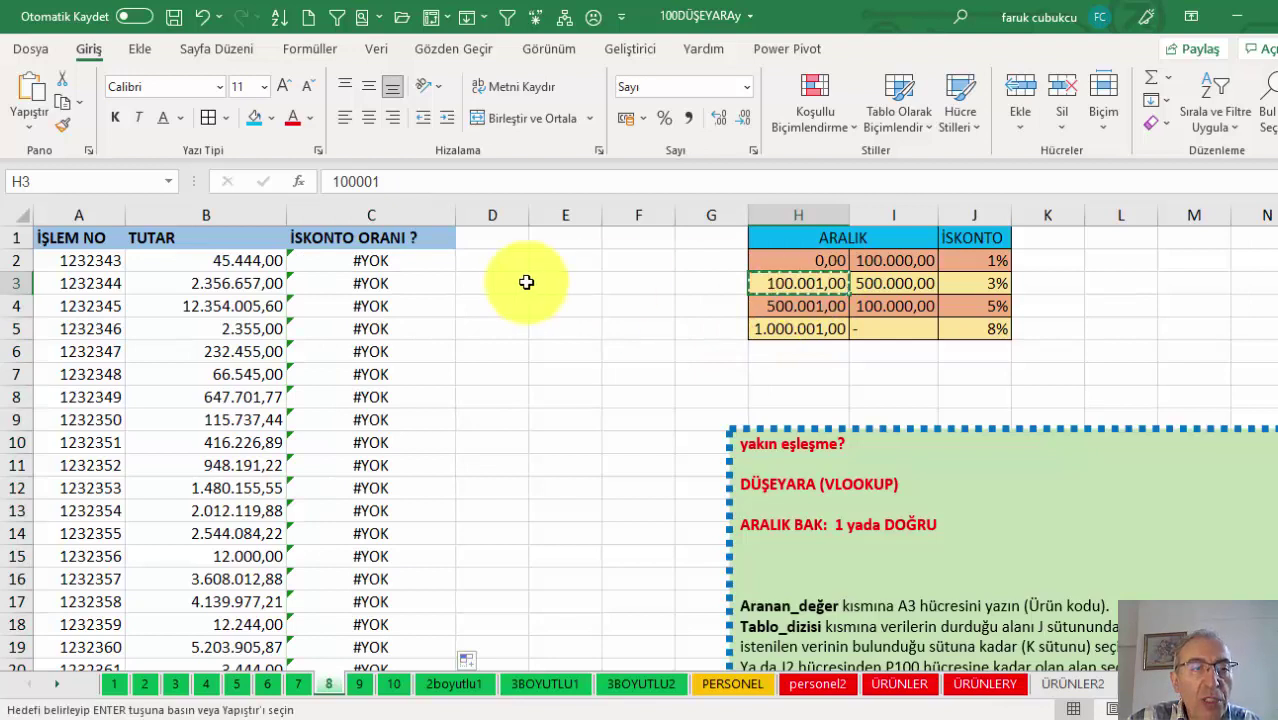
{"action": "left_click", "coordinate": [262, 283]}
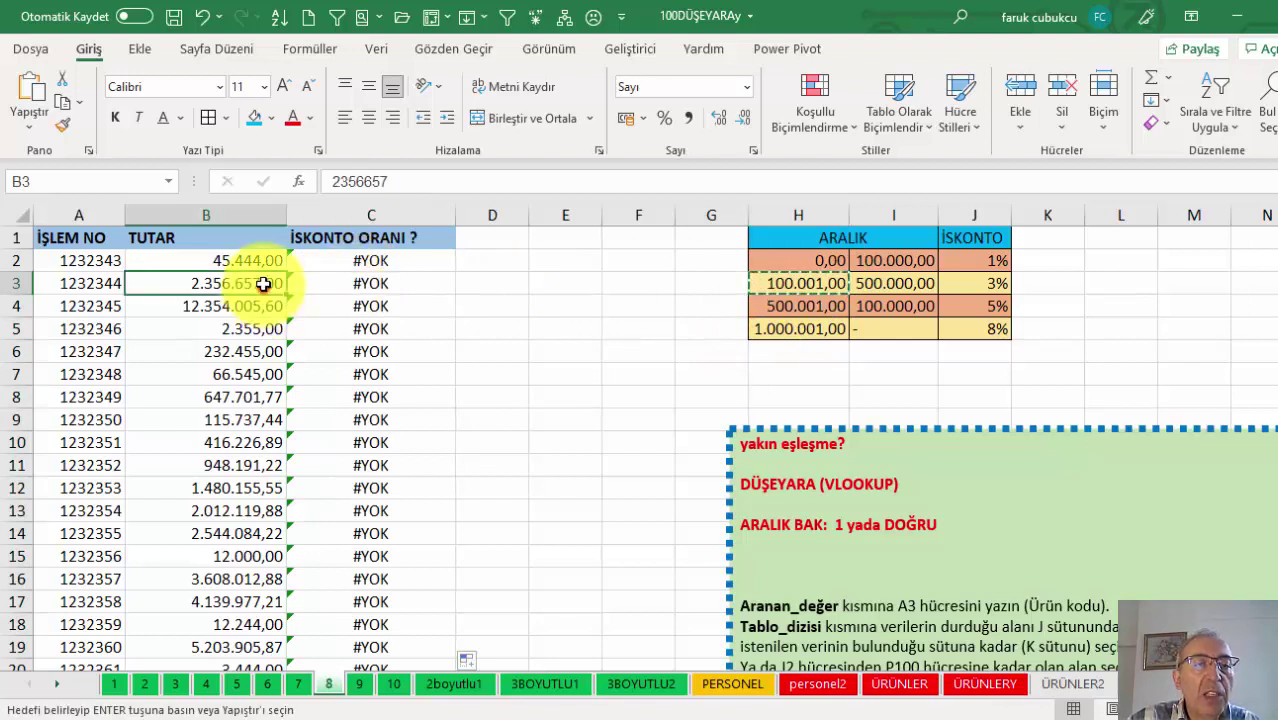
{"action": "left_click", "coordinate": [29, 125]}
{"action": "left_click", "coordinate": [33, 260]}
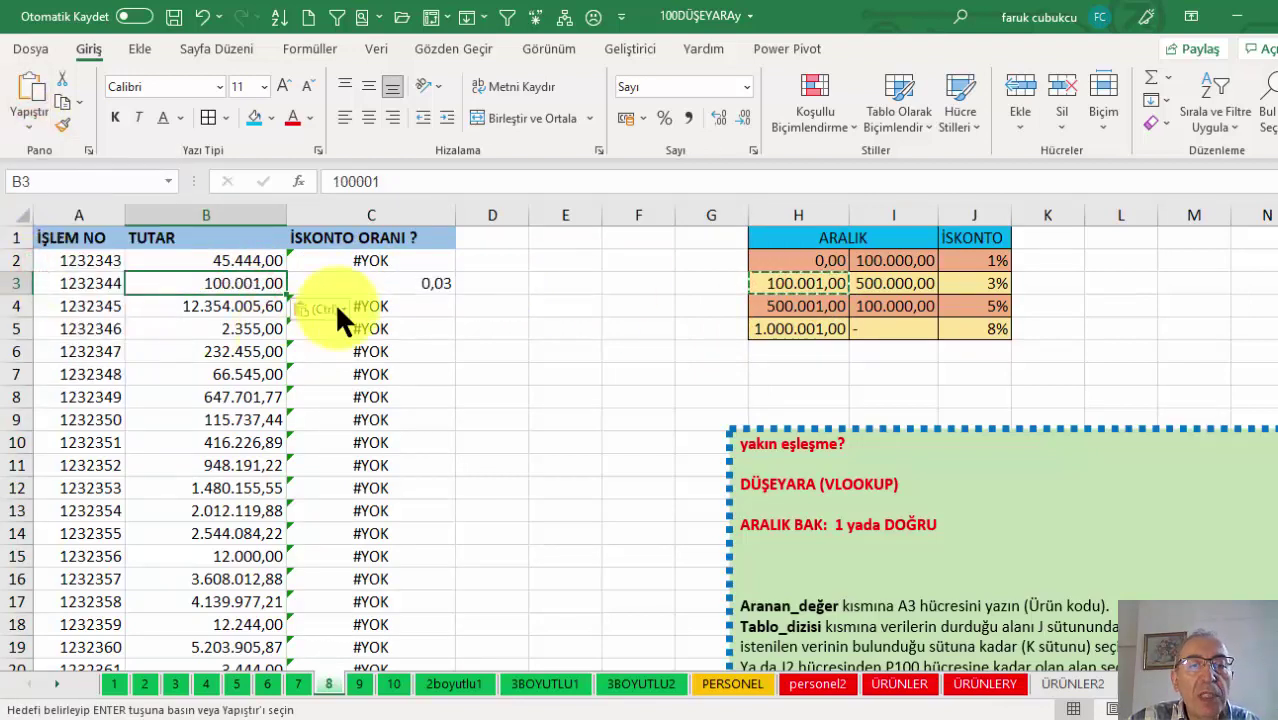
{"action": "left_click", "coordinate": [388, 283]}
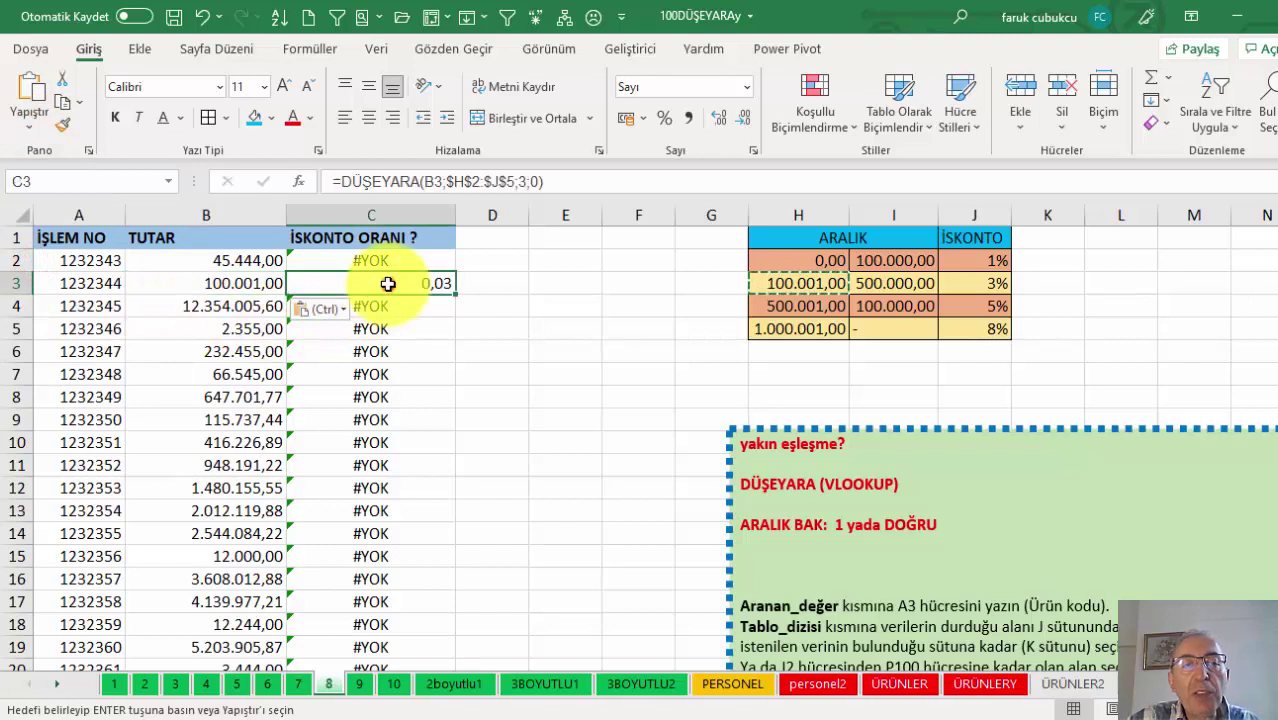
Step: Format column C as percentages and review the results, with C3 showing 3%
{"action": "left_click", "coordinate": [415, 216]}
{"action": "key", "text": "ctrl+shift+5"}
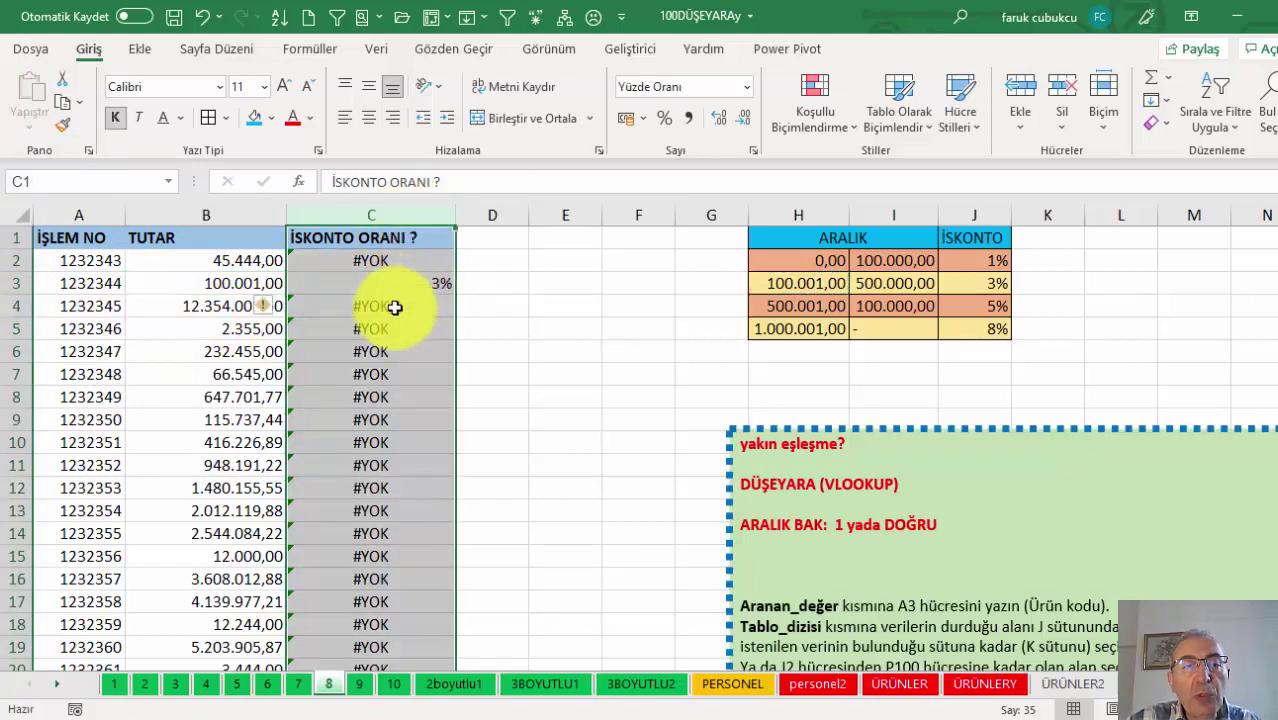
{"action": "left_click", "coordinate": [355, 284]}
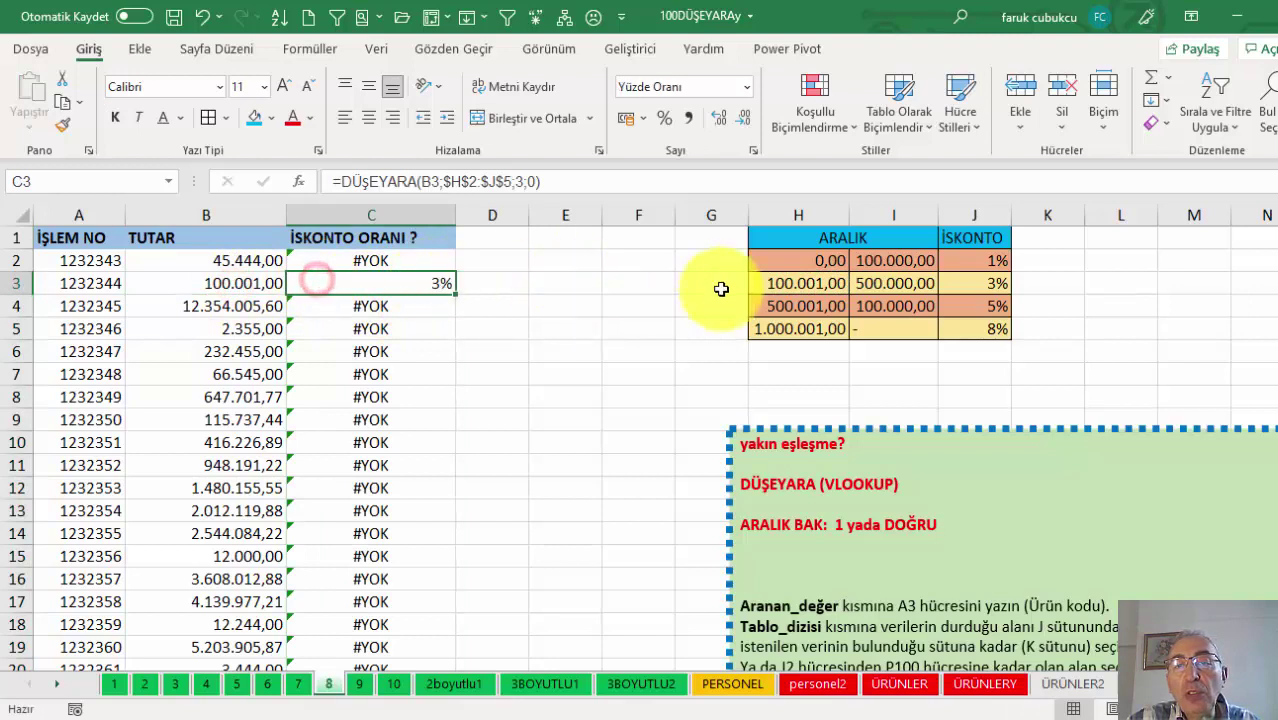
{"action": "left_click", "coordinate": [383, 260]}
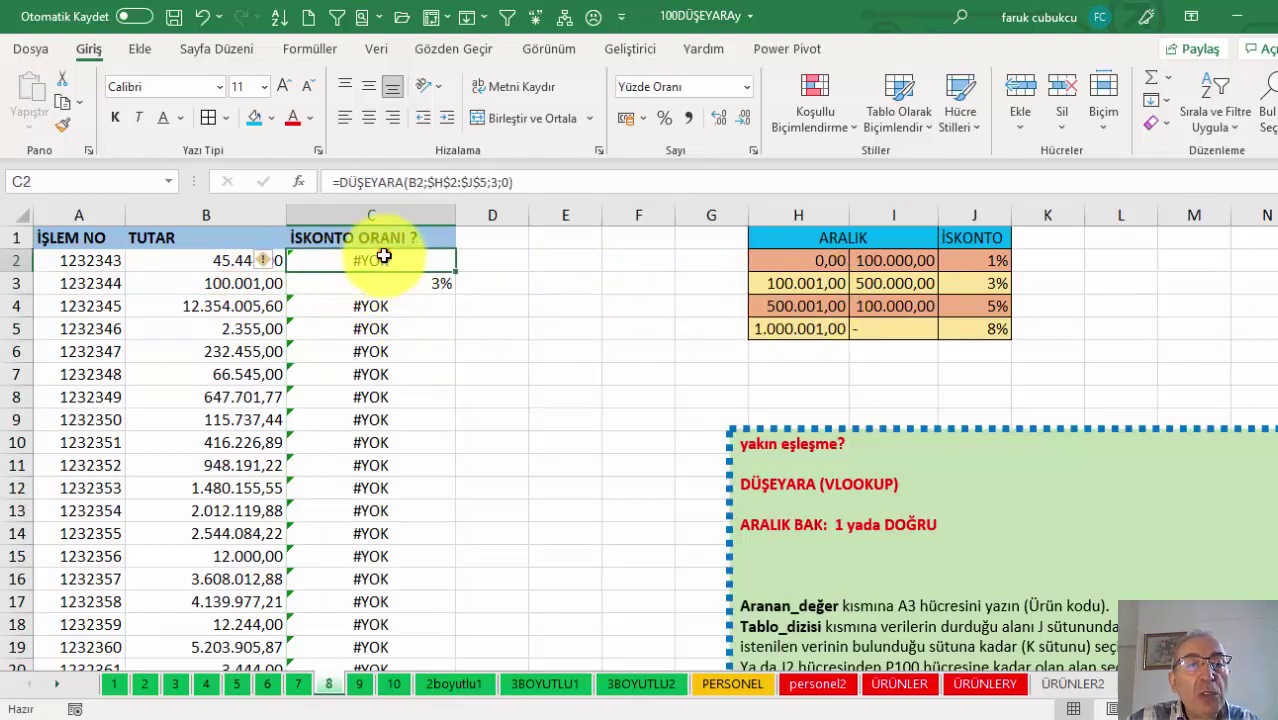
{"action": "left_click", "coordinate": [371, 350]}
{"action": "left_click", "coordinate": [210, 283]}
{"action": "left_click", "coordinate": [410, 262]}
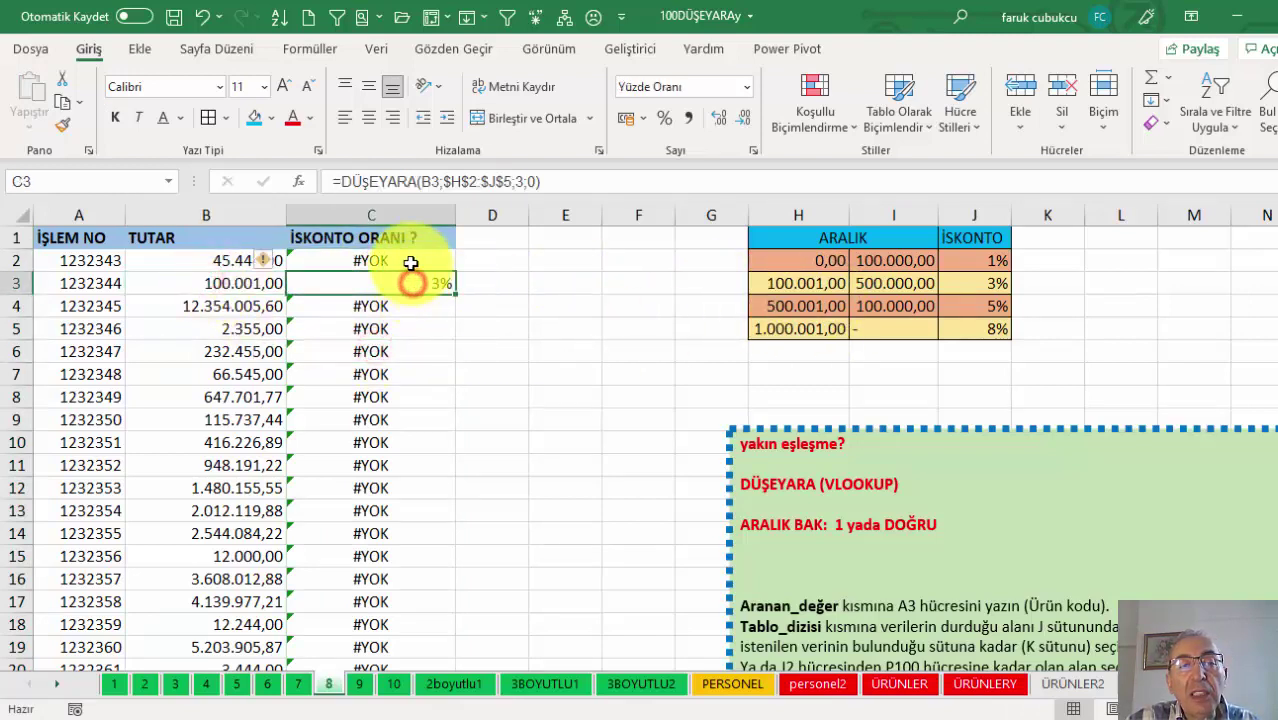
Step: Change C2's last argument from 0 to DOĞRU and fill it down column C
{"action": "left_click", "coordinate": [297, 183]}
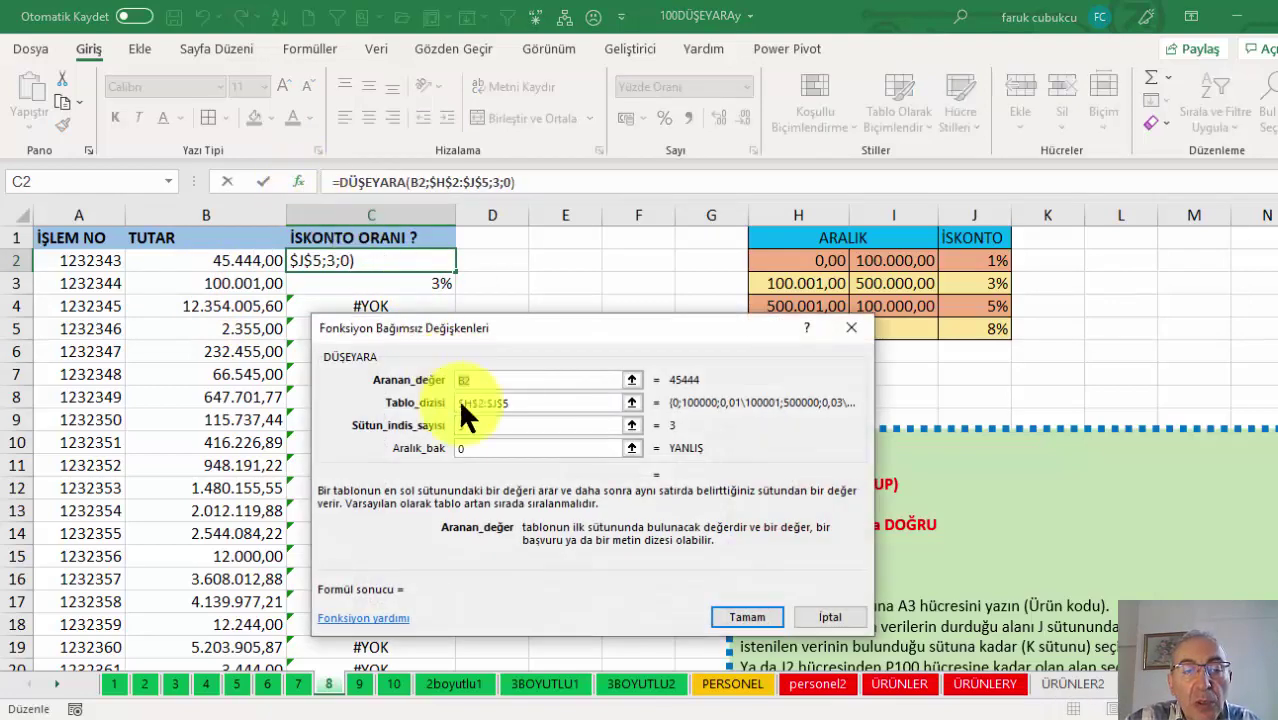
{"action": "left_click", "coordinate": [474, 449]}
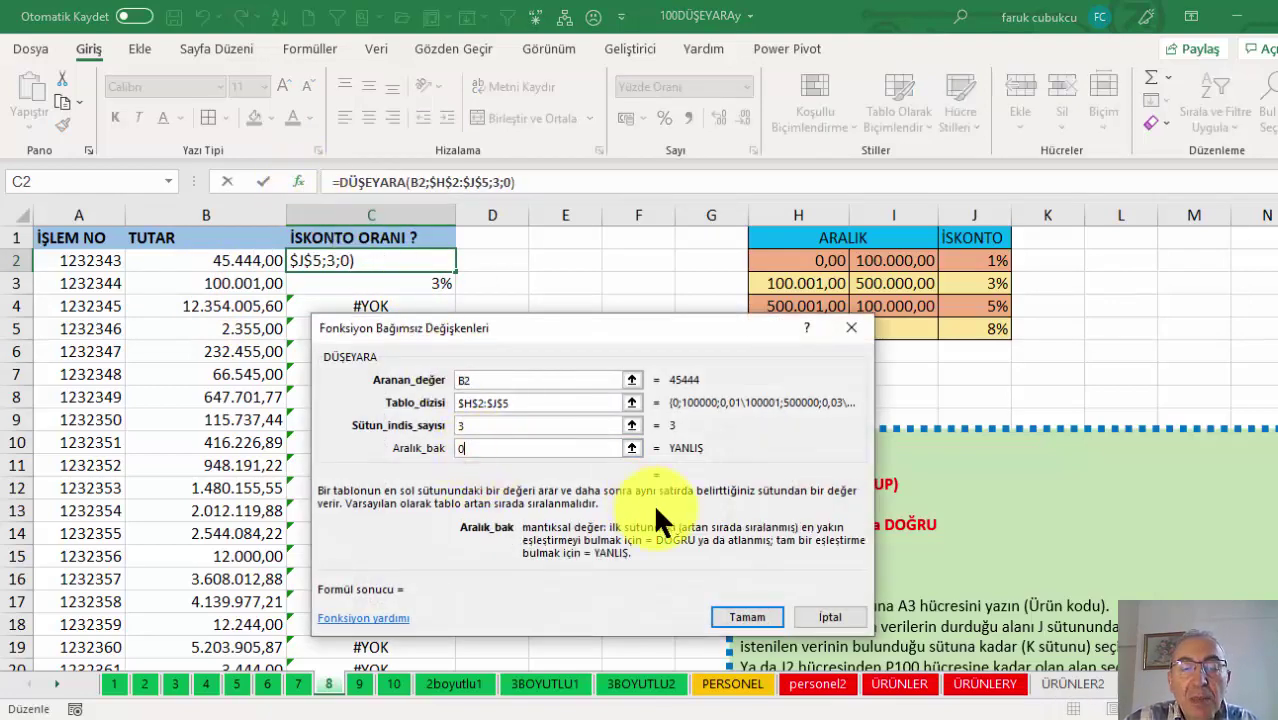
{"action": "key", "text": "BackSpace"}
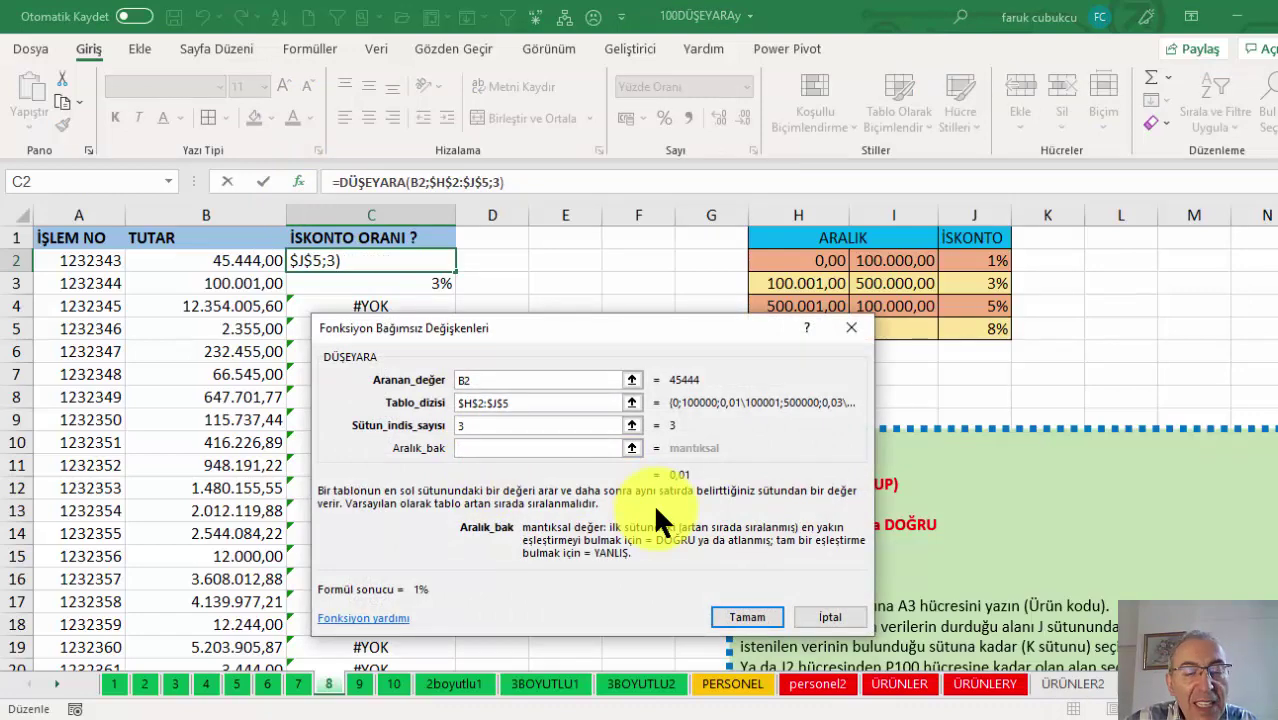
{"action": "type", "text": ";1"}
{"action": "key", "text": "Escape"}
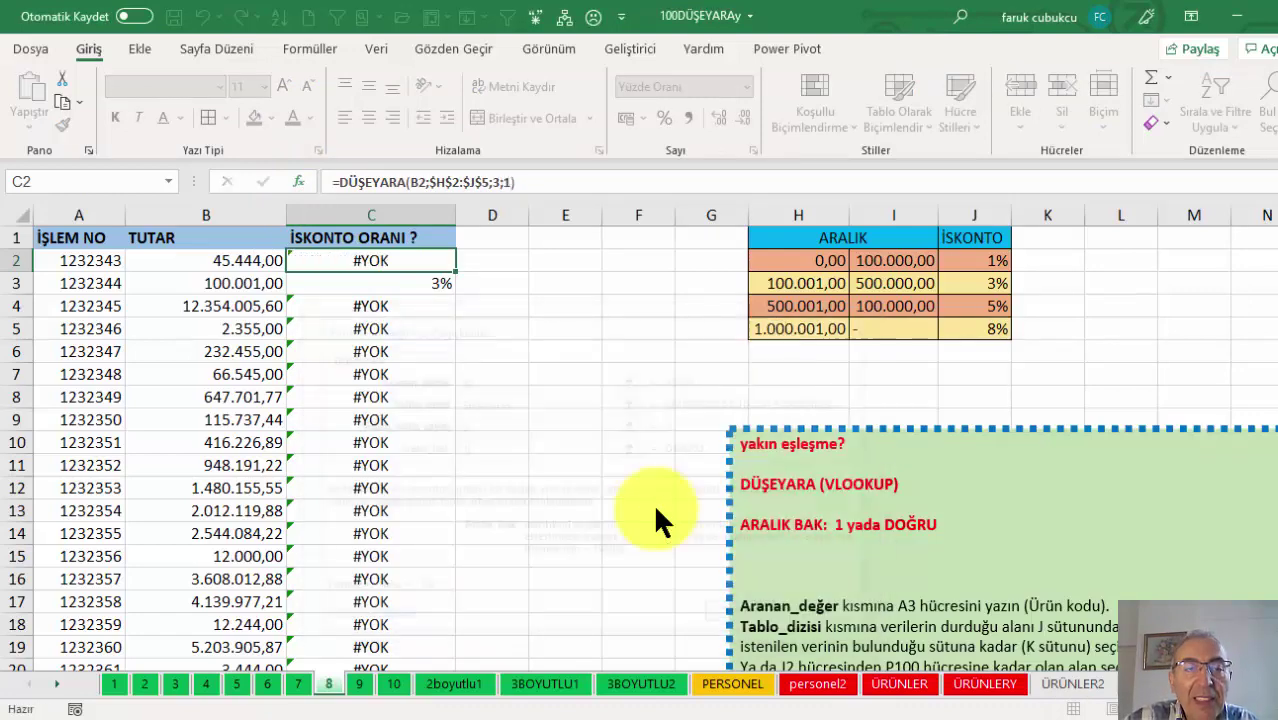
{"action": "double_click", "coordinate": [428, 262]}
{"action": "left_click", "coordinate": [498, 260]}
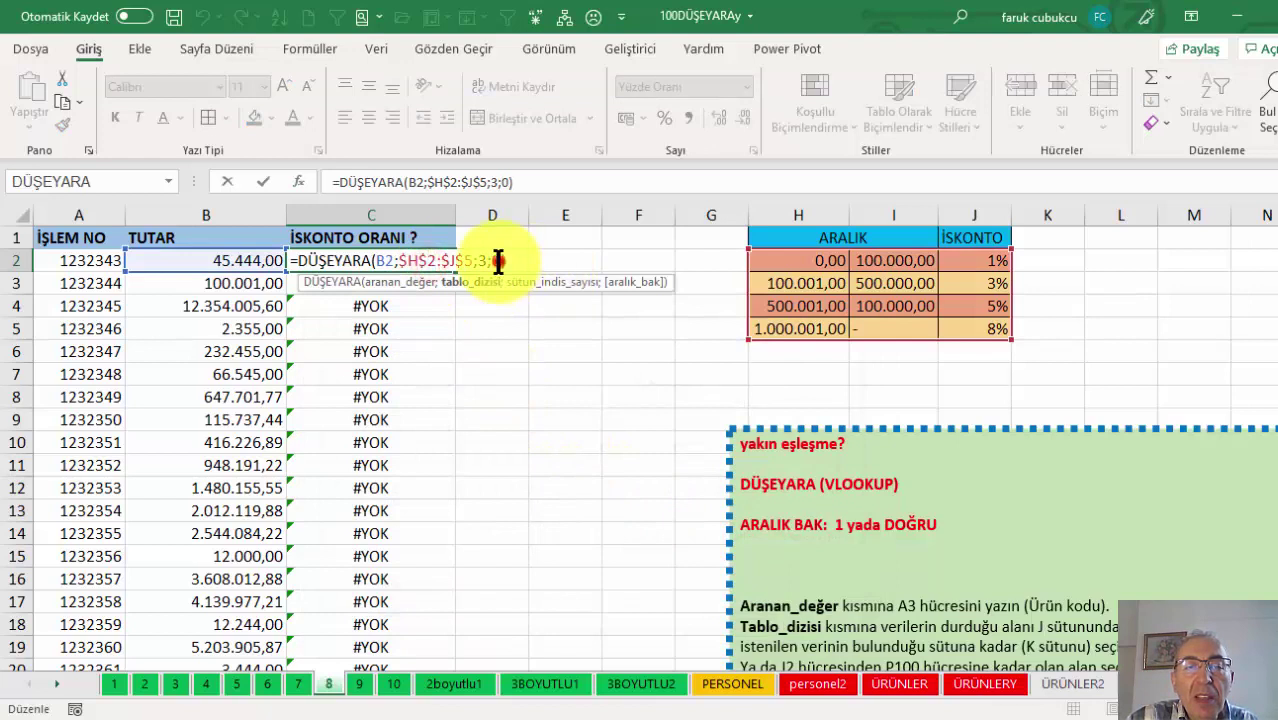
{"action": "key", "text": "BackSpace"}
{"action": "key", "text": "BackSpace"}
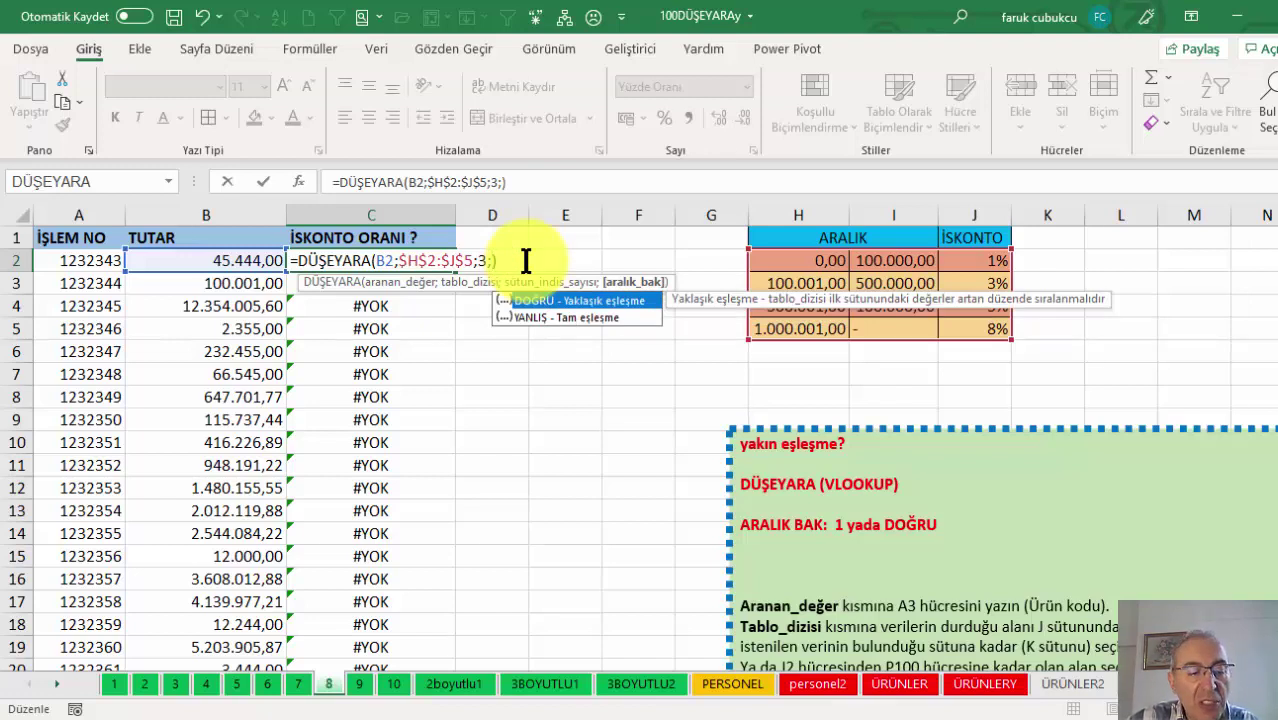
{"action": "key", "text": "Tab"}
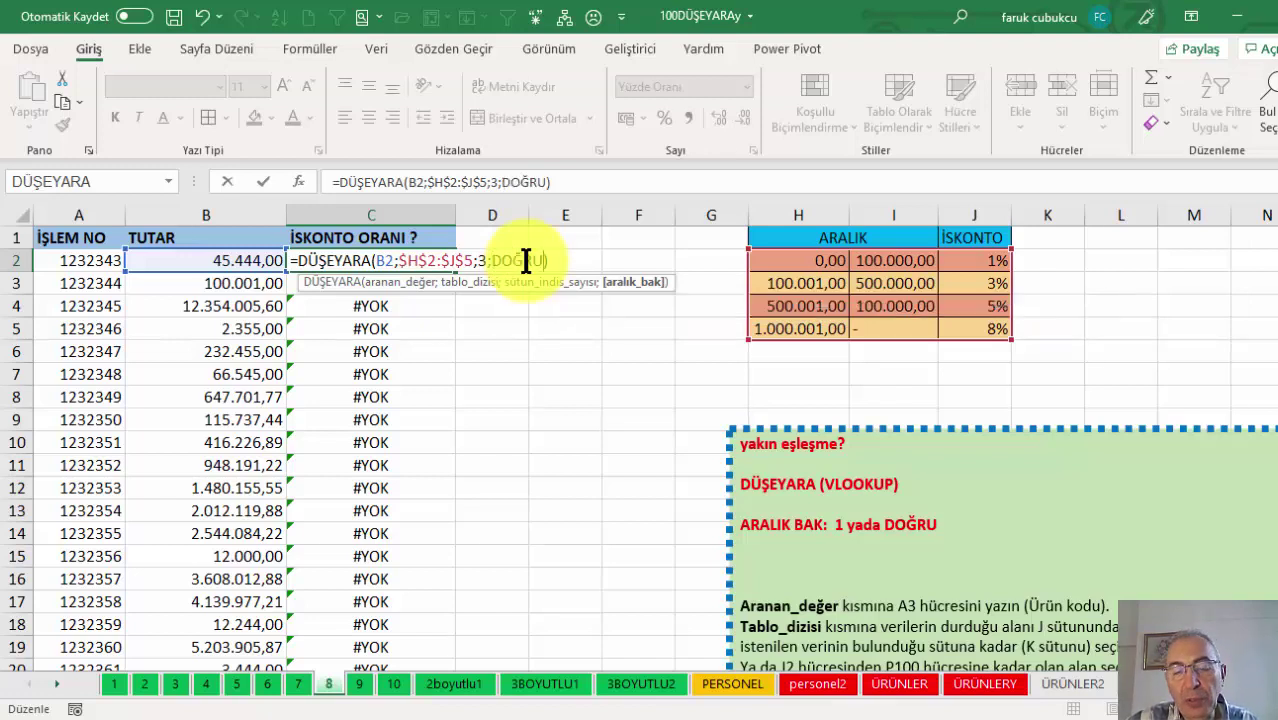
{"action": "key", "text": "Return"}
{"action": "left_click", "coordinate": [431, 260]}
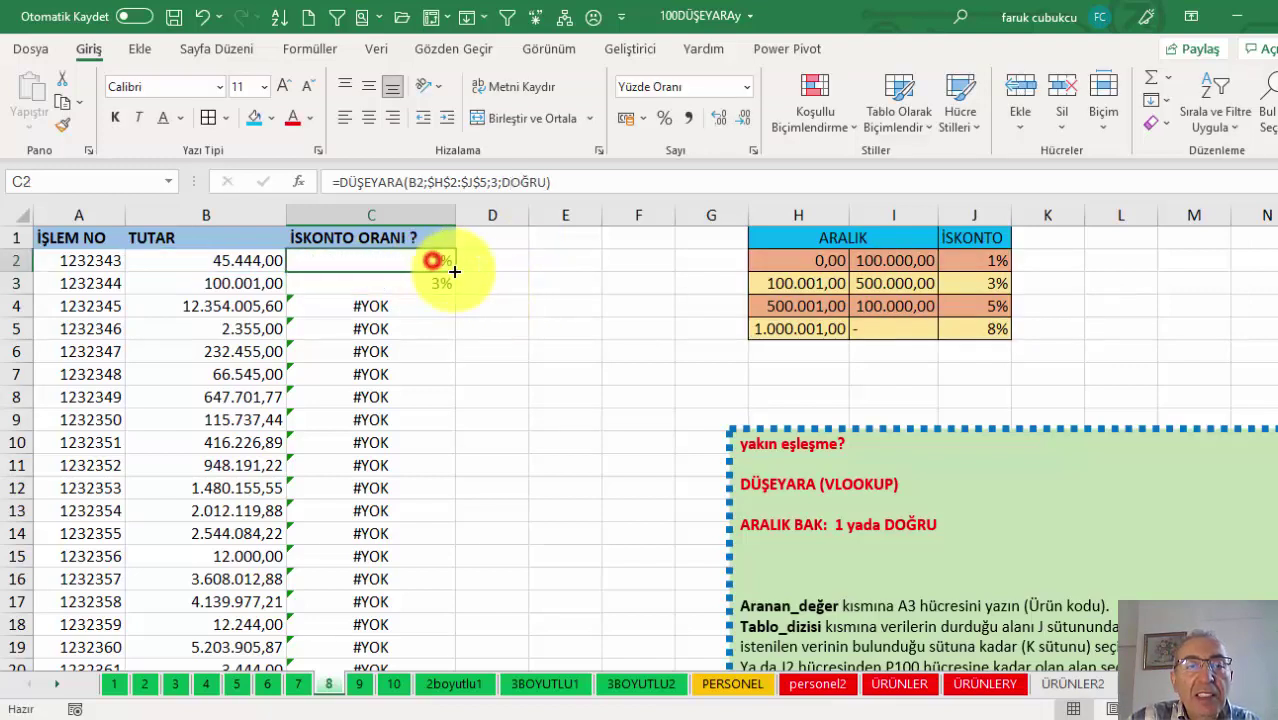
{"action": "double_click", "coordinate": [455, 272]}
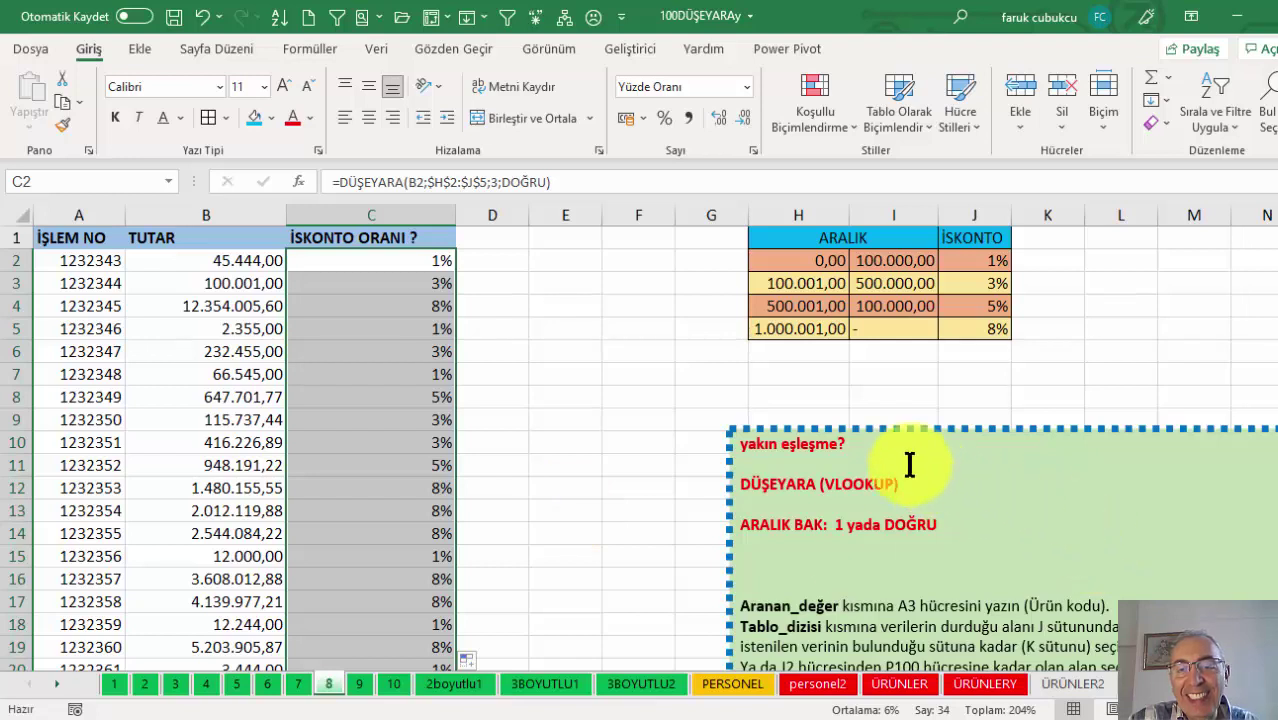
Step: Edit the green note's heading from "yakın eşleşme?" to "yaklaşık eşleşme?"
{"action": "left_click", "coordinate": [764, 446]}
{"action": "type", "text": "laşık"}
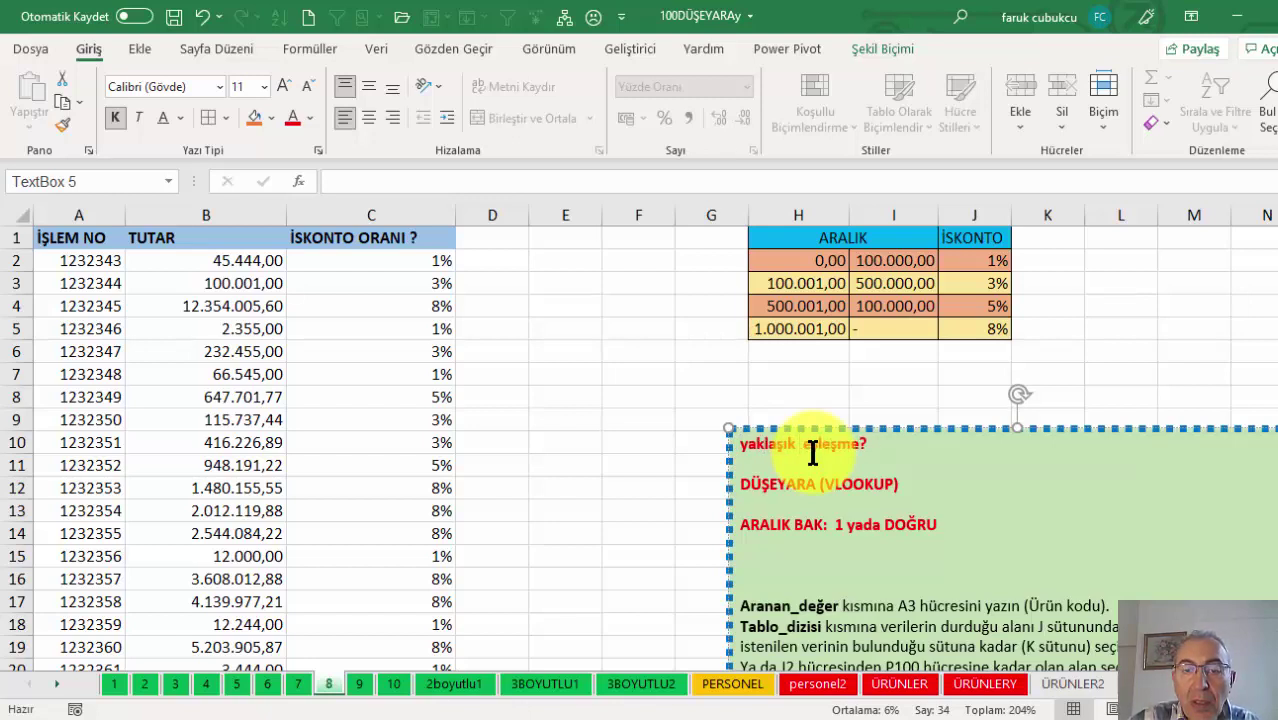
{"action": "left_click", "coordinate": [400, 306]}
{"action": "left_click", "coordinate": [398, 254]}
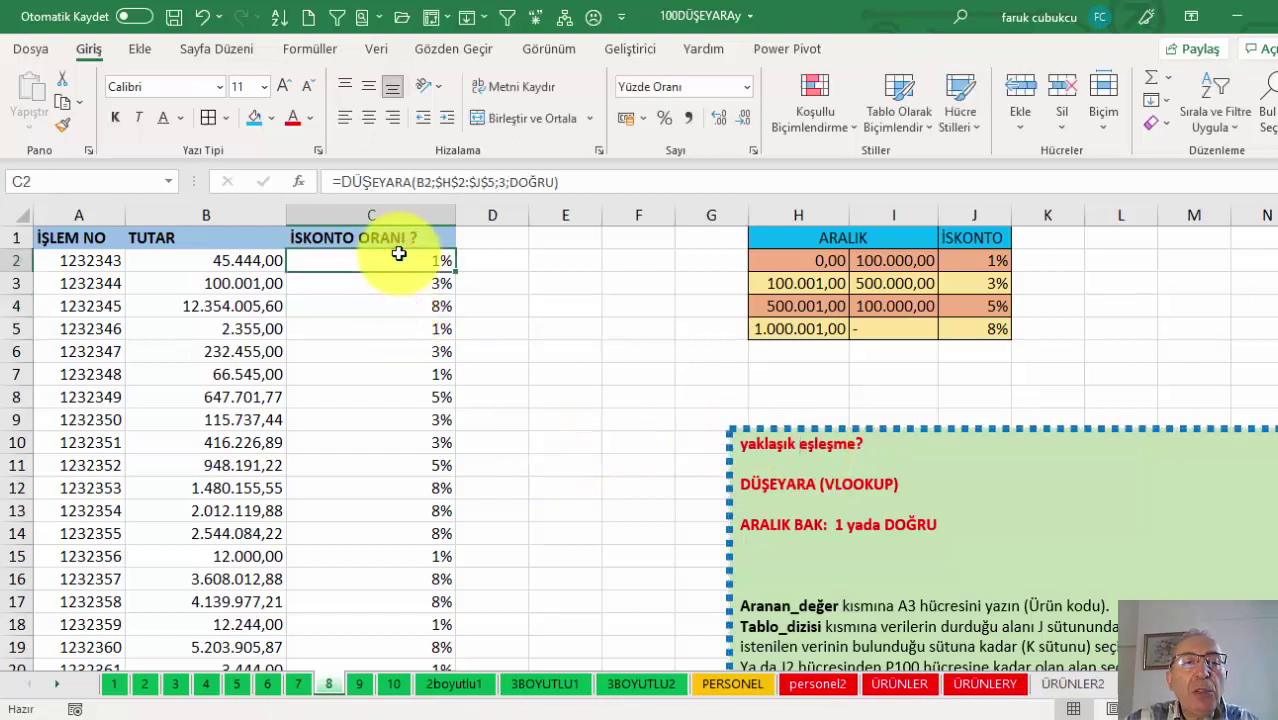
Step: Compare B2's amount with the first discount band H2:J2 and the 100001 bound in H3
{"action": "left_click", "coordinate": [233, 260]}
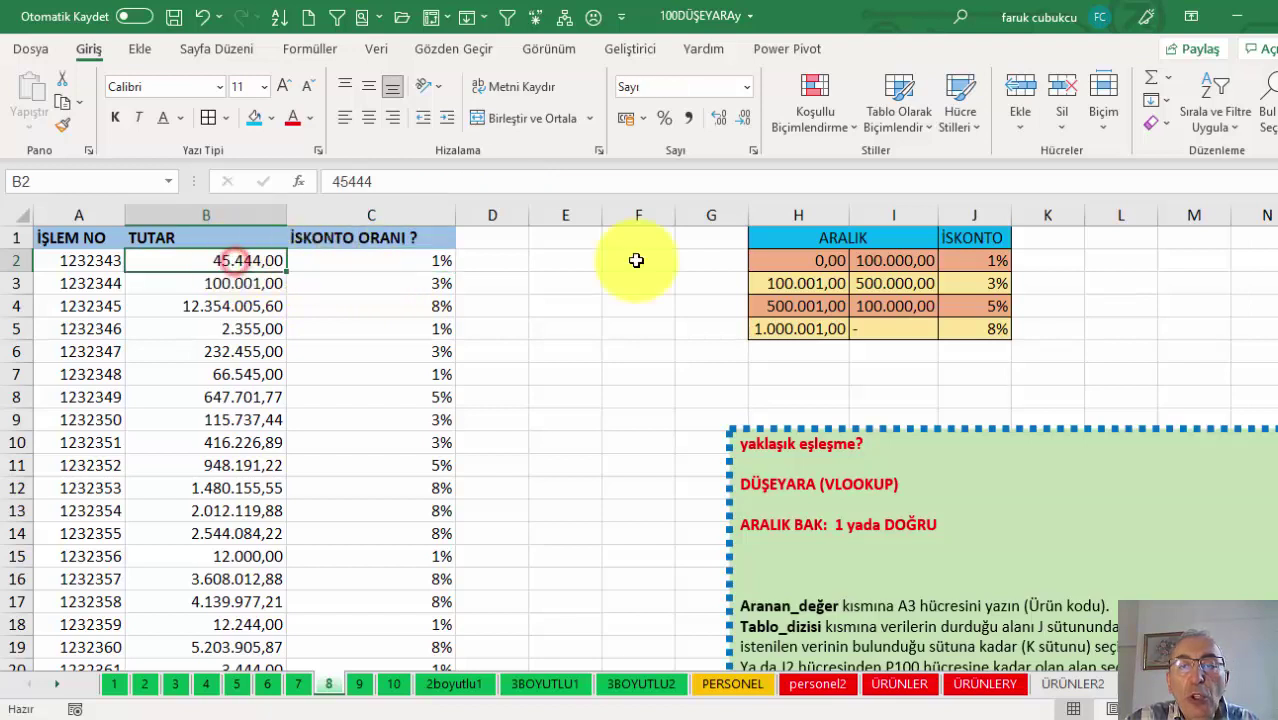
{"action": "left_click", "coordinate": [785, 259]}
{"action": "left_click", "coordinate": [789, 284]}
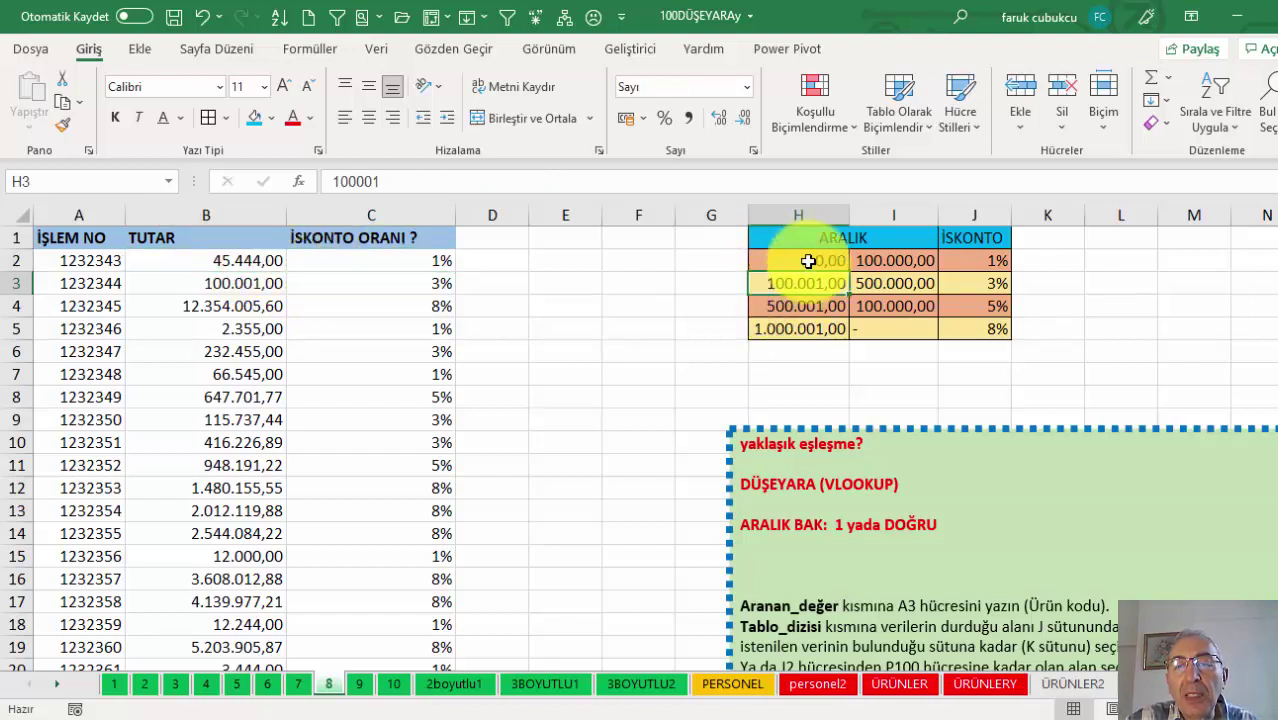
{"action": "left_click_drag", "start_coordinate": [803, 259], "coordinate": [975, 260]}
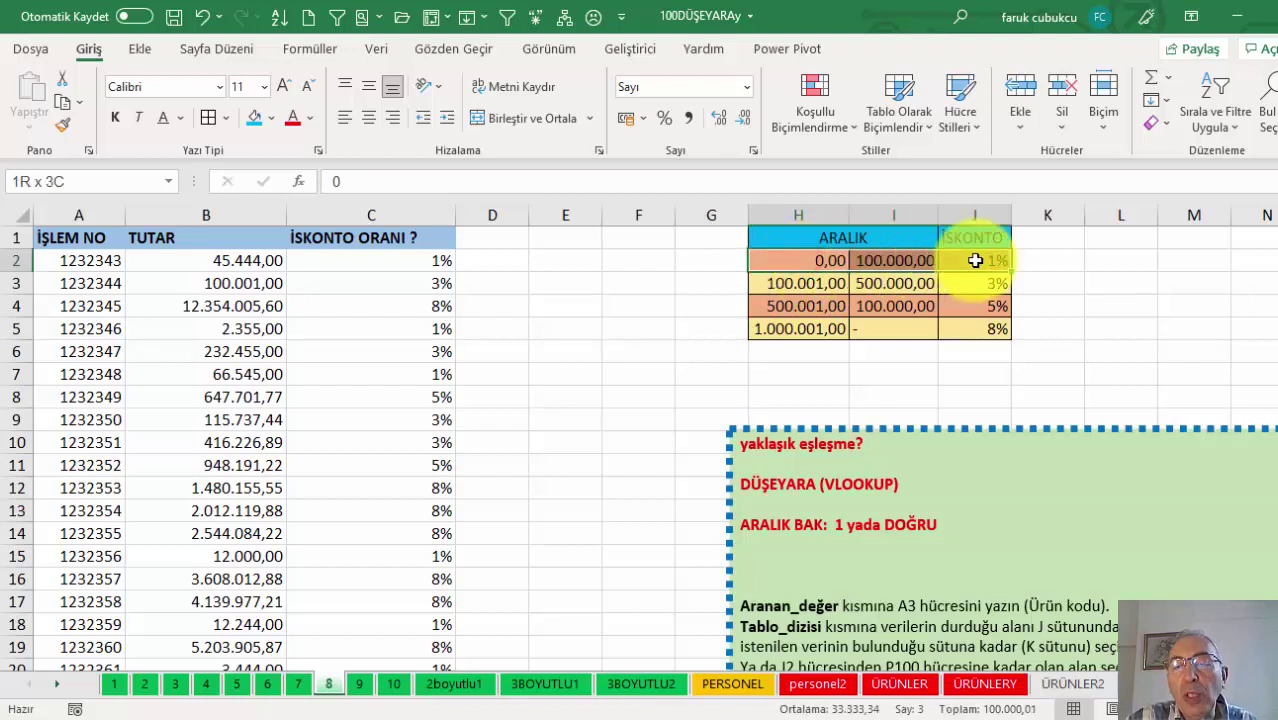
Step: Test B2 with new amounts, ending at 99999, and check C2's rate against the 100001 bound
{"action": "left_click", "coordinate": [229, 260]}
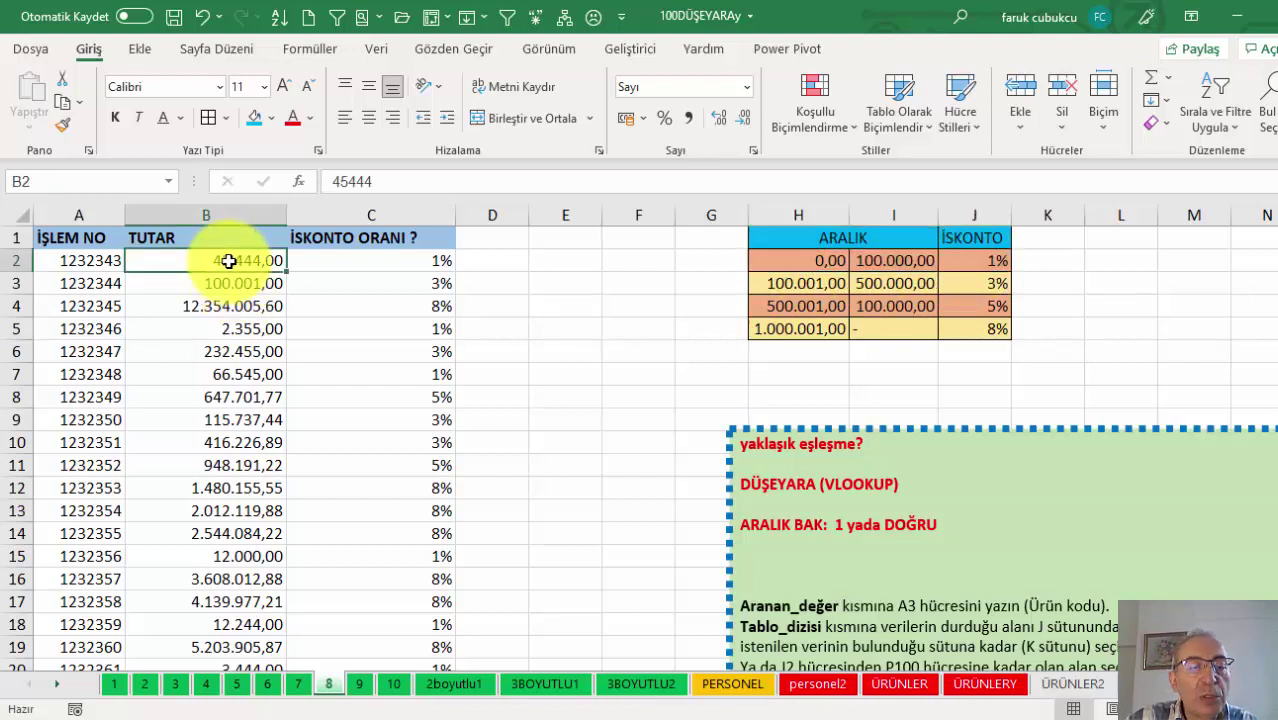
{"action": "type", "text": "3000"}
{"action": "key", "text": "Return"}
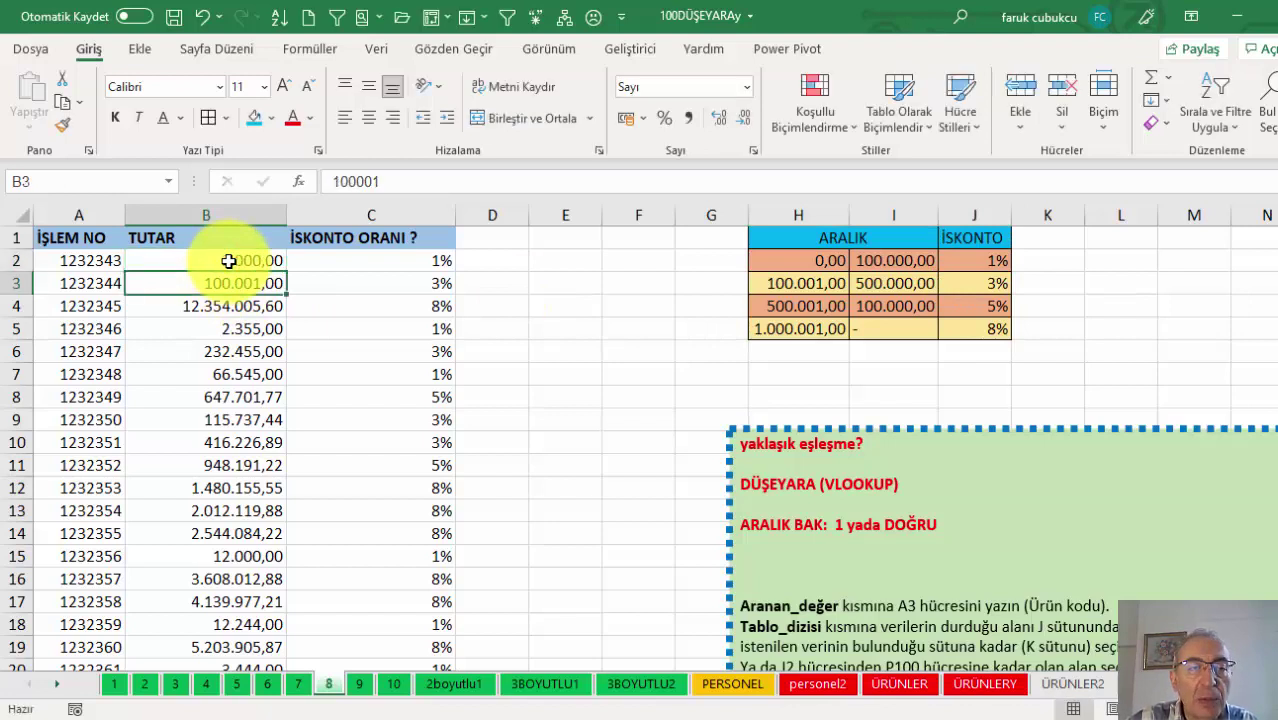
{"action": "left_click", "coordinate": [229, 260]}
{"action": "type", "text": "99999"}
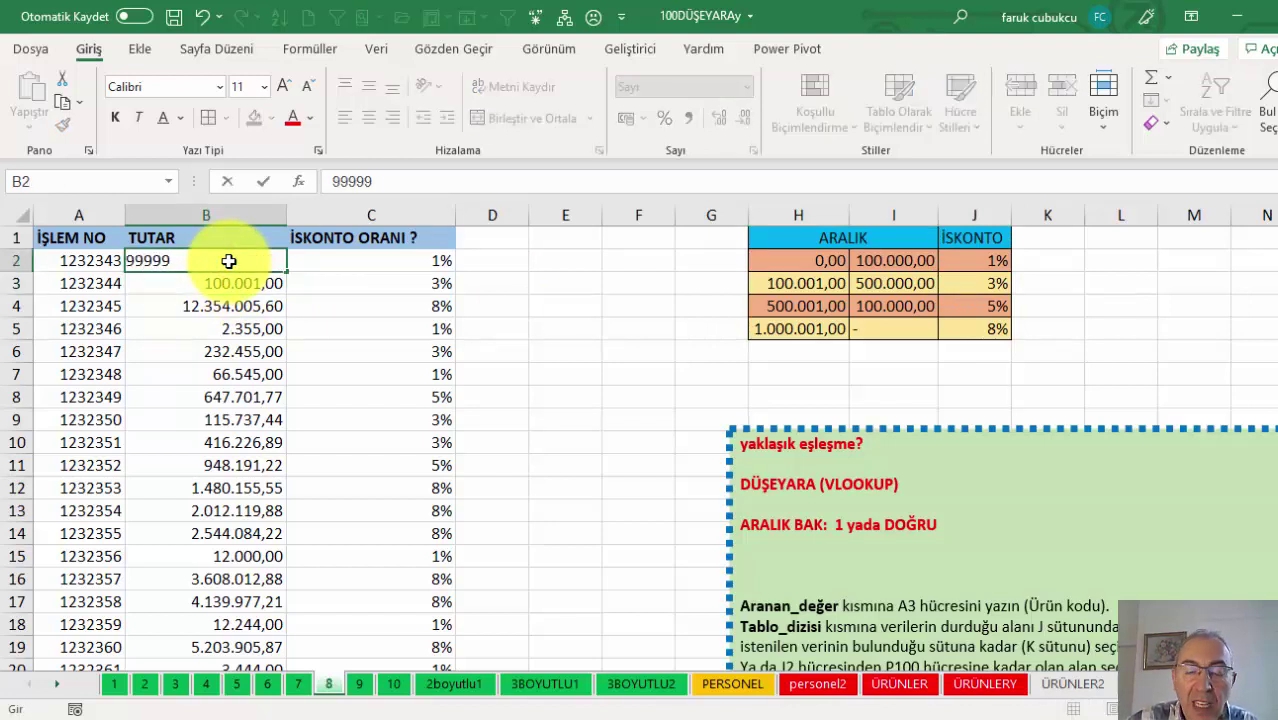
{"action": "key", "text": "Return"}
{"action": "left_click", "coordinate": [226, 262]}
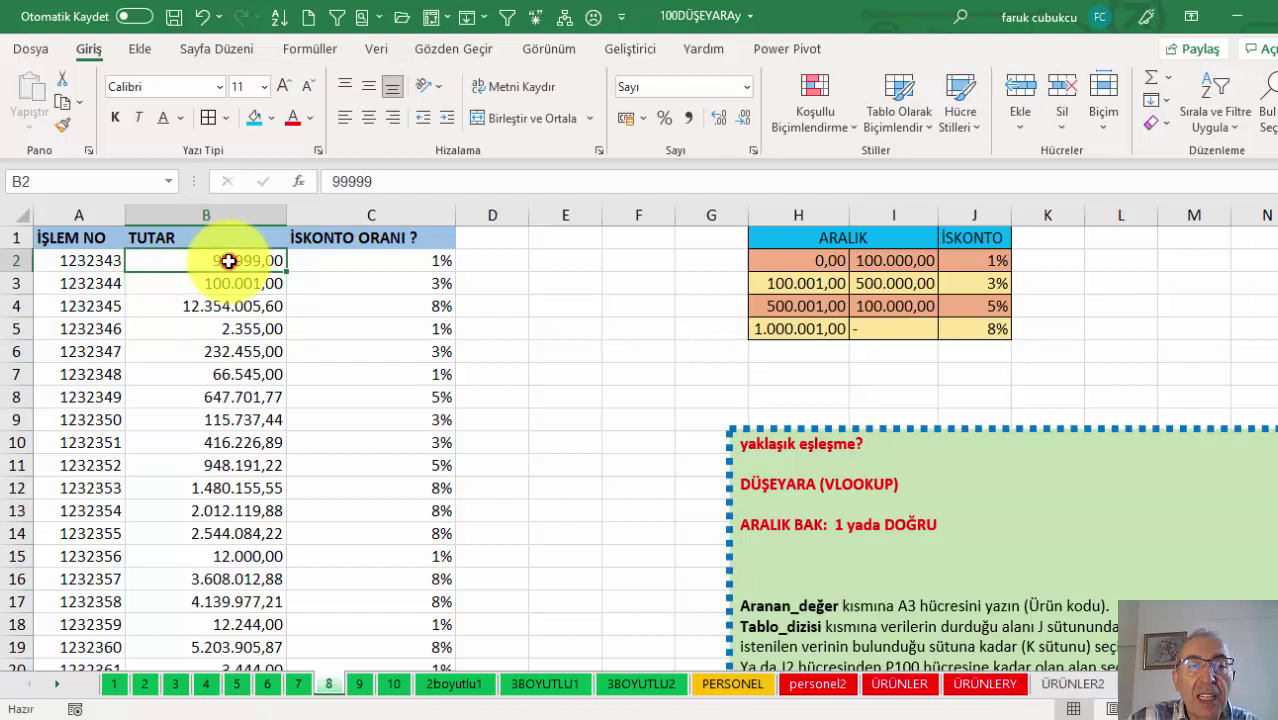
{"action": "left_click", "coordinate": [432, 260]}
{"action": "left_click", "coordinate": [812, 283]}
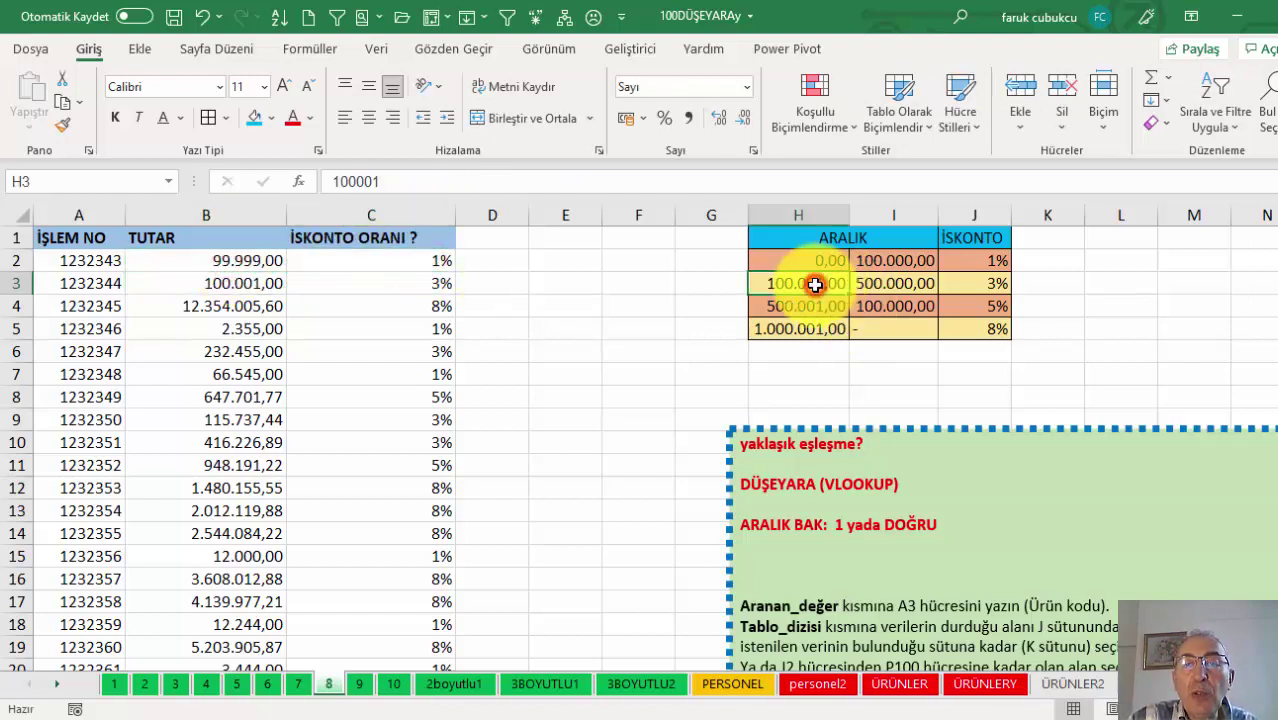
Step: Enter 200000, then 400000, in B3 and compare with the second band H3:J3
{"action": "left_click", "coordinate": [242, 287]}
{"action": "type", "text": "20"}
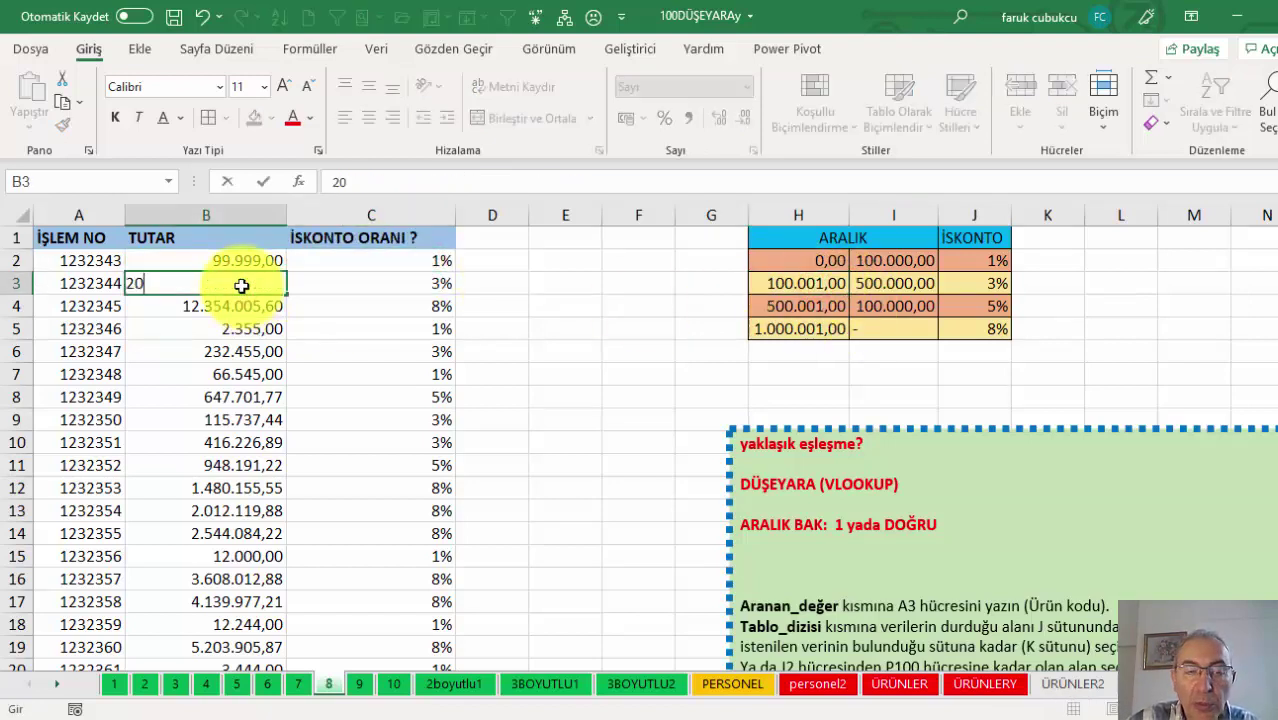
{"action": "key", "text": "Return"}
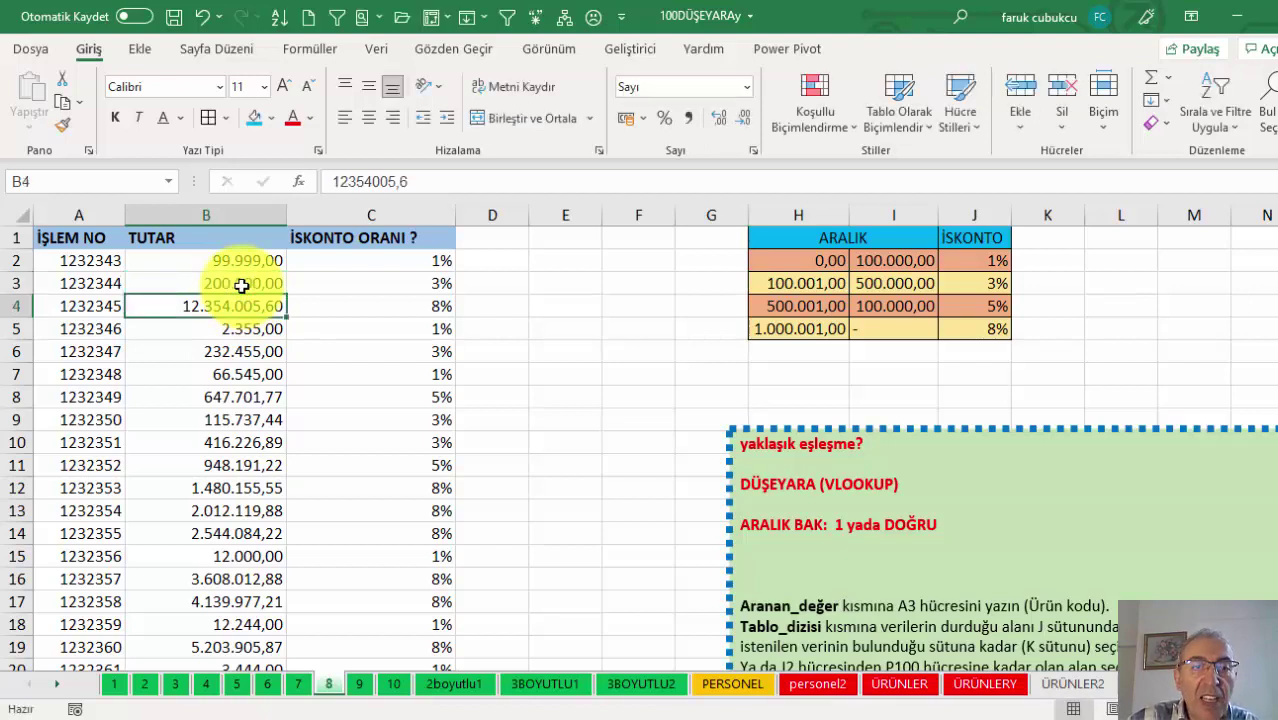
{"action": "left_click", "coordinate": [838, 283]}
{"action": "left_click_drag", "start_coordinate": [838, 283], "coordinate": [972, 281]}
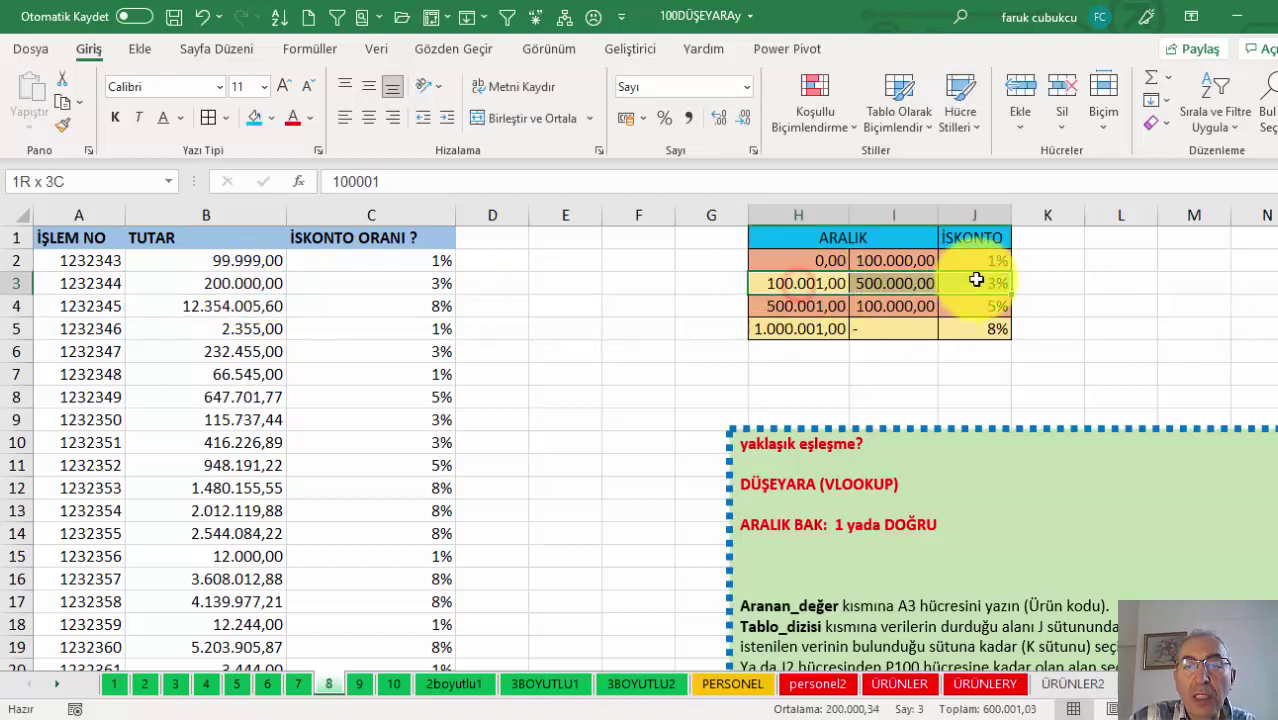
{"action": "left_click", "coordinate": [222, 285]}
{"action": "type", "text": "400"}
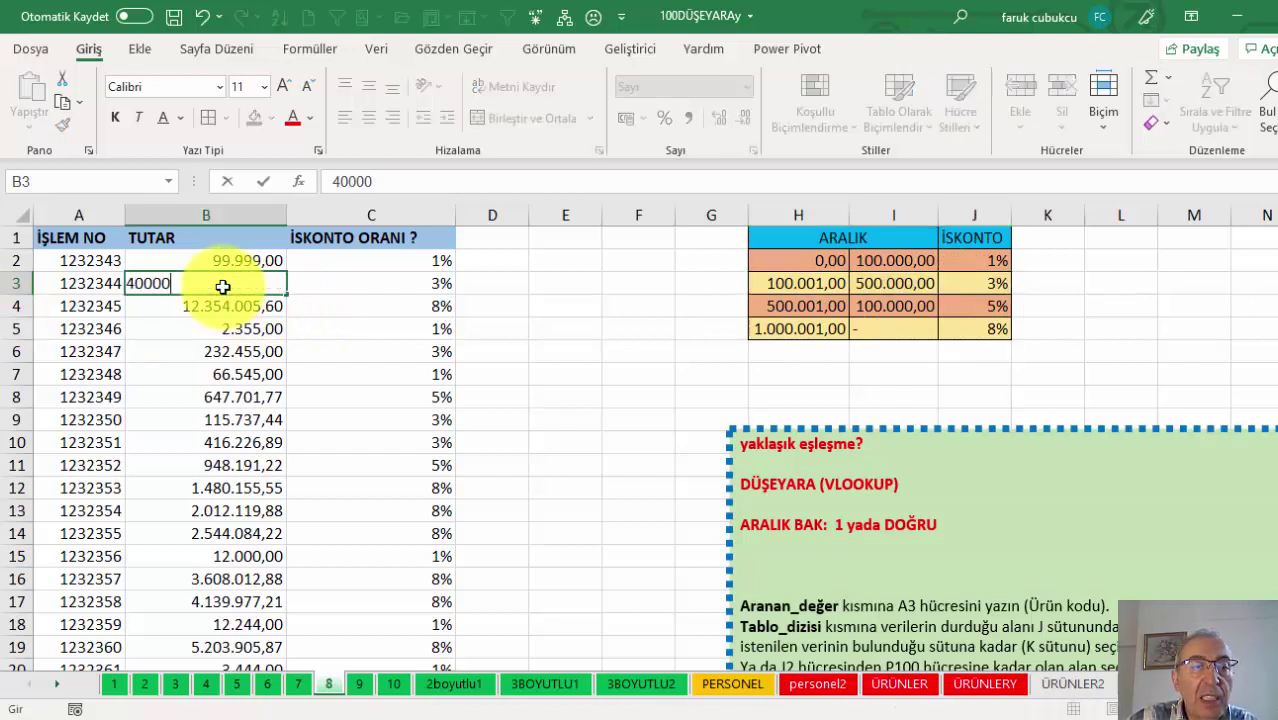
{"action": "key", "text": "Return"}
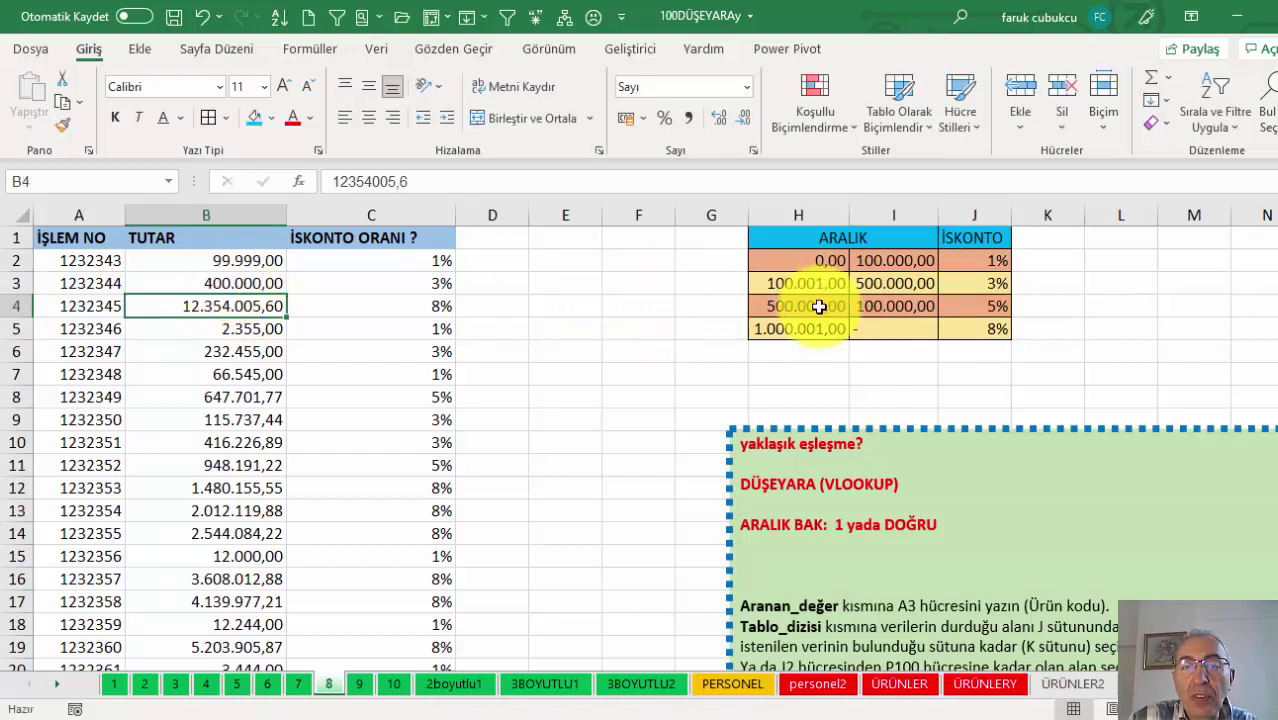
Step: Change B3 to 670000 and compare it with the 500001 third band H4:J4
{"action": "left_click", "coordinate": [809, 308]}
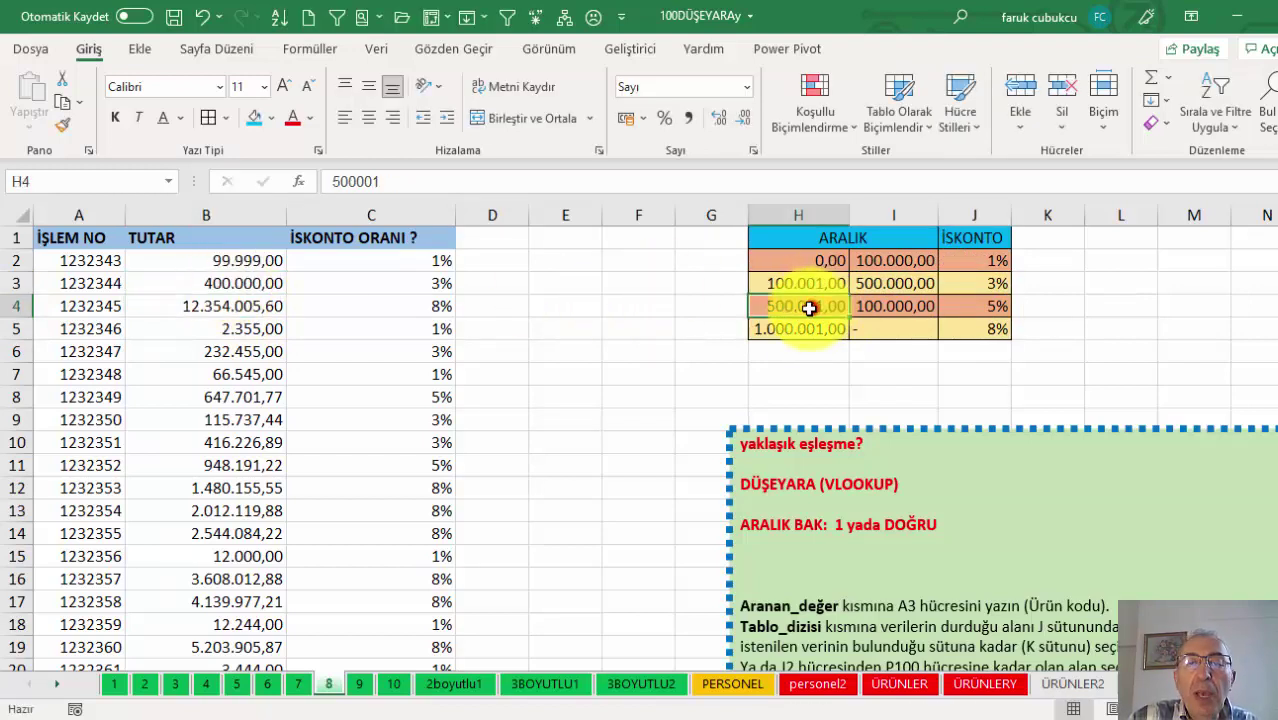
{"action": "left_click", "coordinate": [228, 284]}
{"action": "type", "text": "670000"}
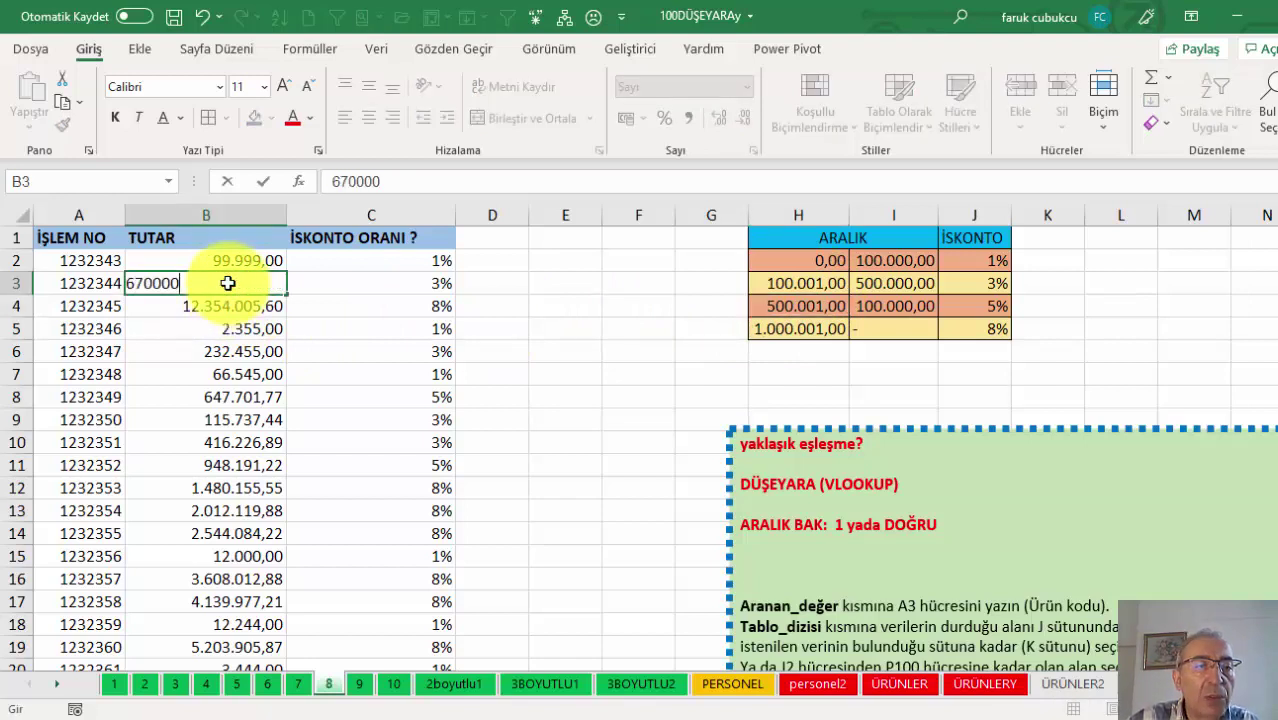
{"action": "key", "text": "Return"}
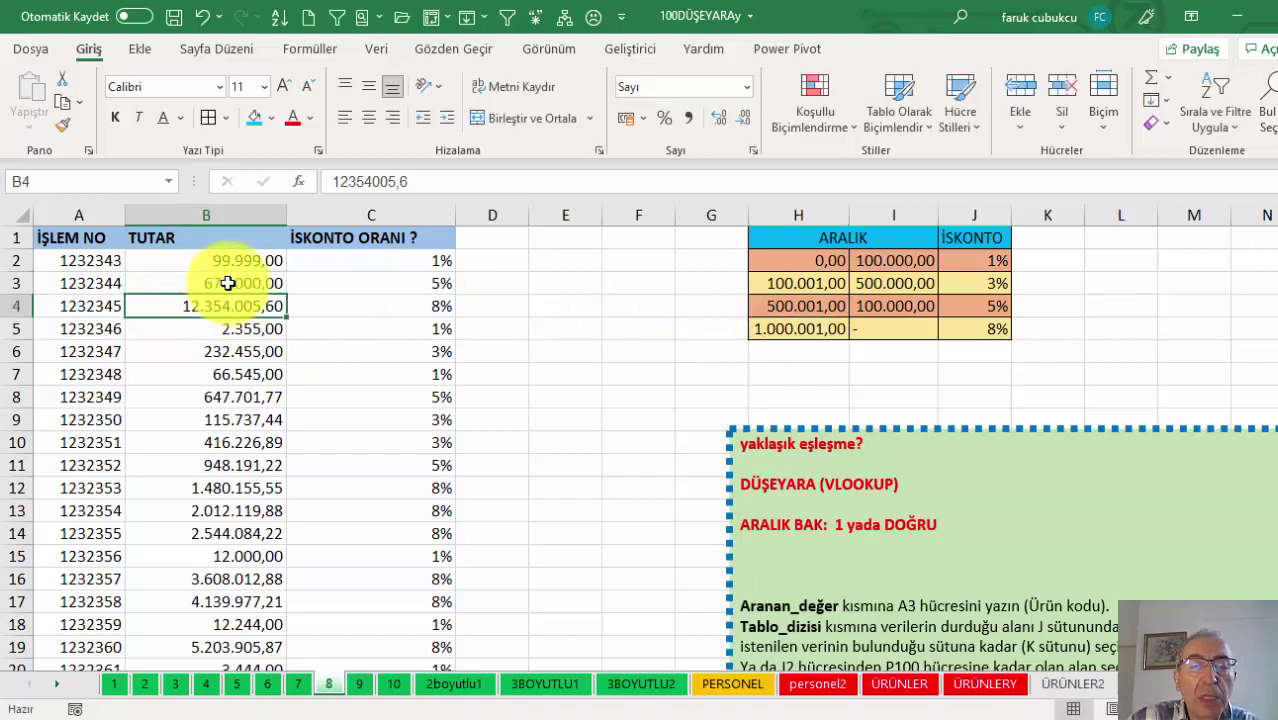
{"action": "left_click_drag", "start_coordinate": [815, 306], "coordinate": [948, 304]}
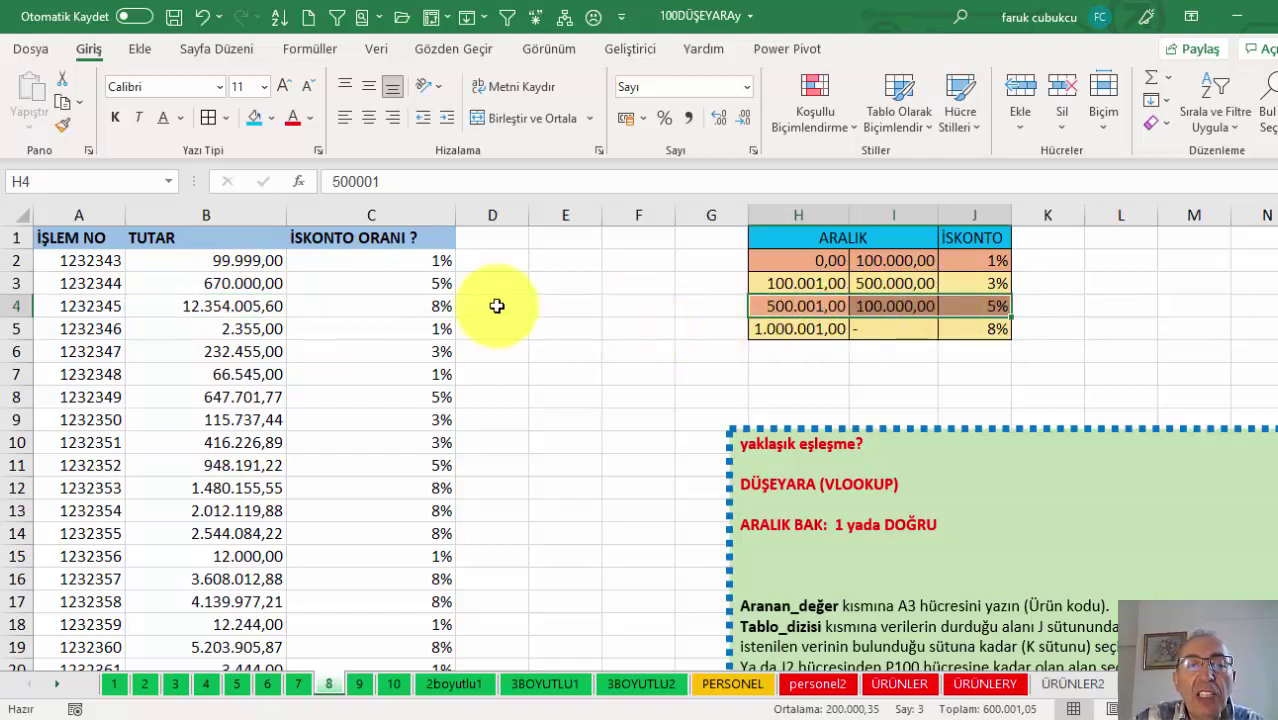
Step: Highlight the band lower bounds H2:H5 and the ARALIK values to explain the lookup table
{"action": "mouse_move", "coordinate": [815, 260]}
{"action": "left_mouse_down"}
{"action": "mouse_move", "coordinate": [821, 325]}
{"action": "mouse_move", "coordinate": [971, 318]}
{"action": "left_mouse_up"}
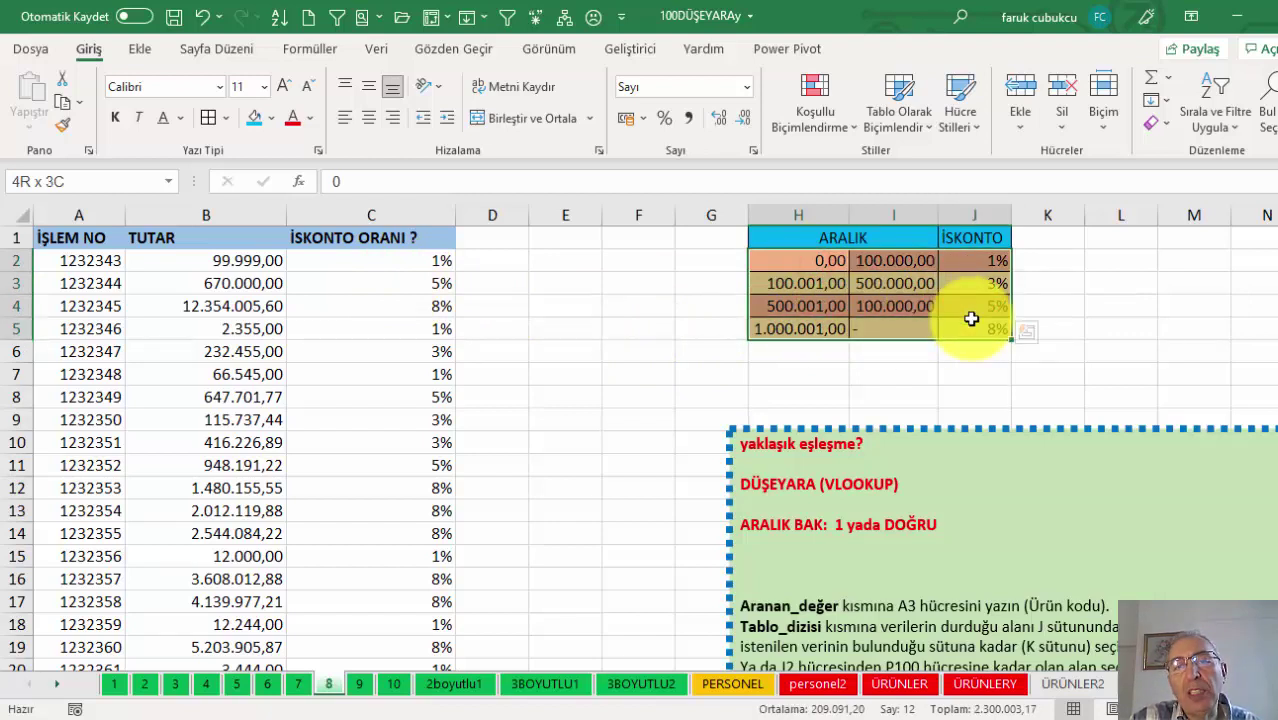
{"action": "left_click", "coordinate": [252, 258]}
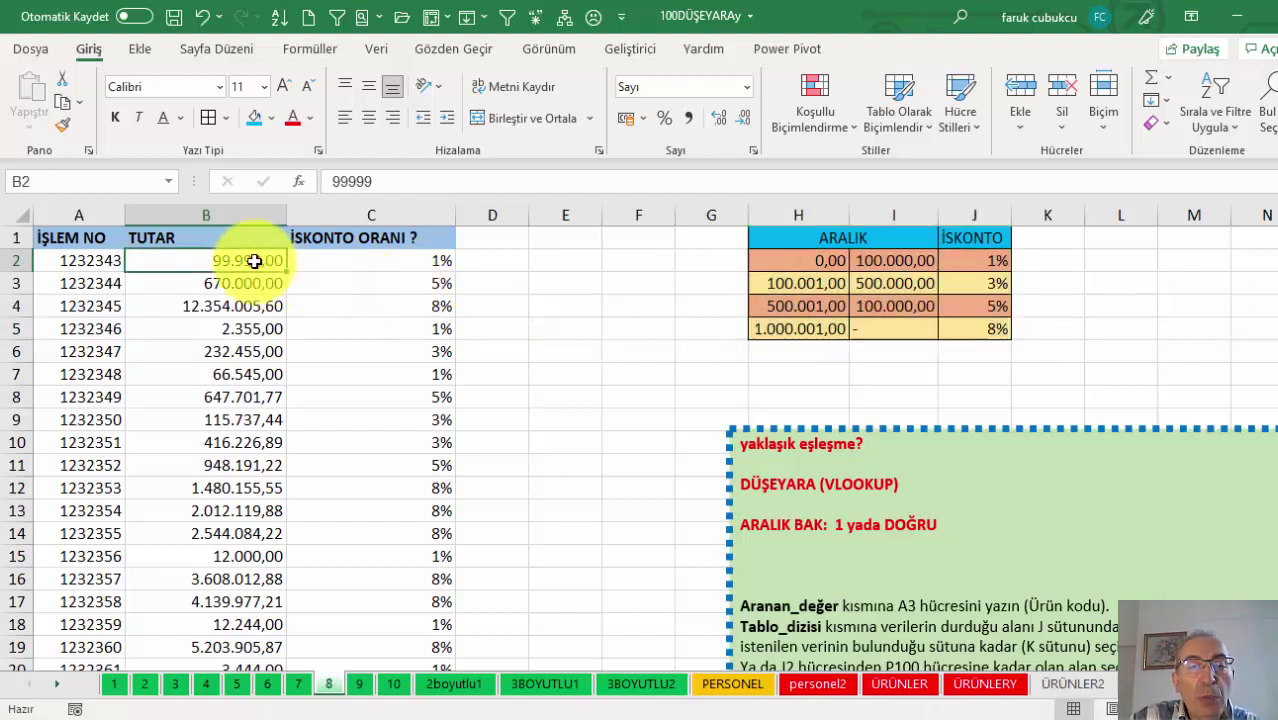
{"action": "left_click_drag", "start_coordinate": [825, 253], "coordinate": [818, 337]}
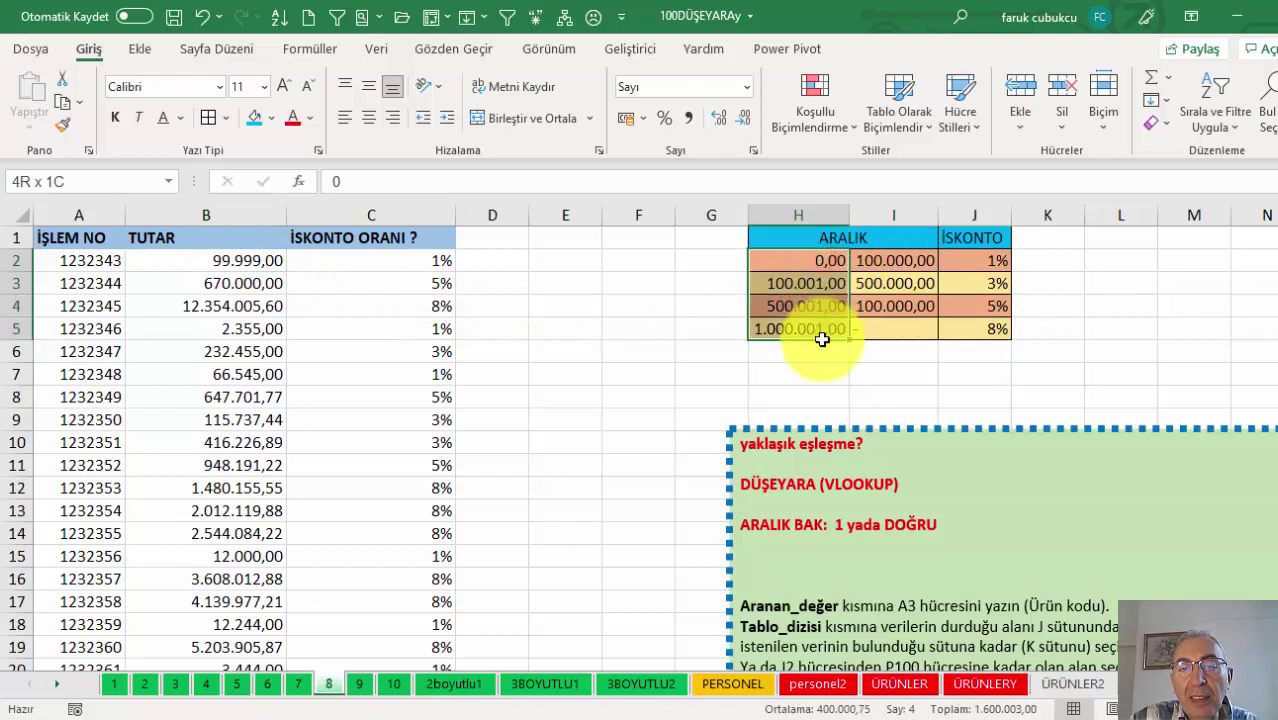
{"action": "key", "text": "ctrl+v"}
{"action": "left_click", "coordinate": [815, 284]}
{"action": "key", "text": "Escape"}
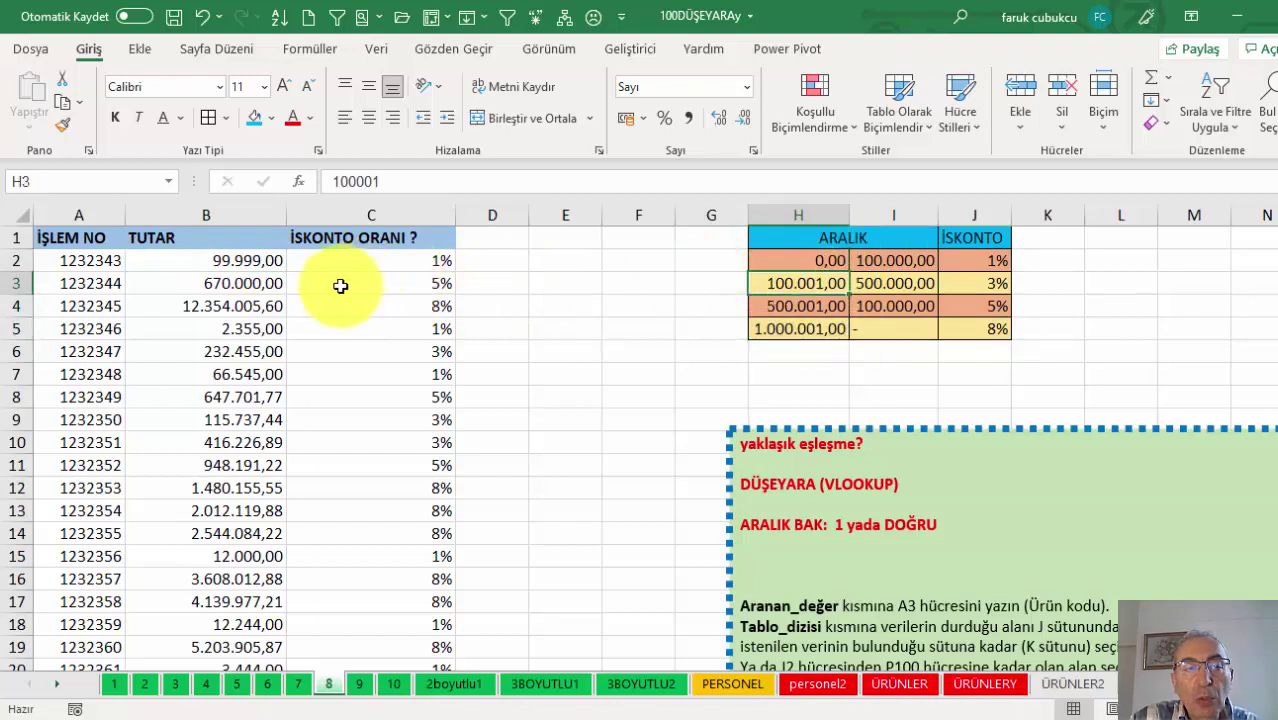
{"action": "left_click_drag", "start_coordinate": [793, 263], "coordinate": [955, 258]}
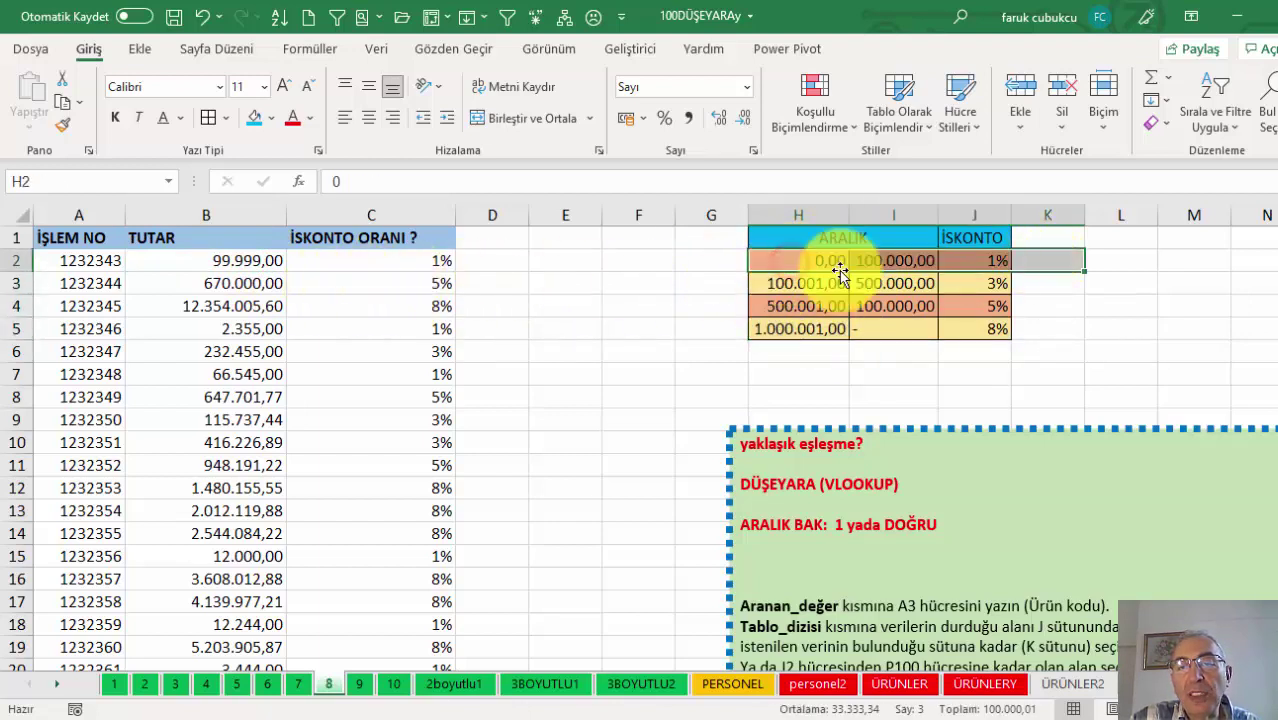
{"action": "left_click", "coordinate": [808, 283]}
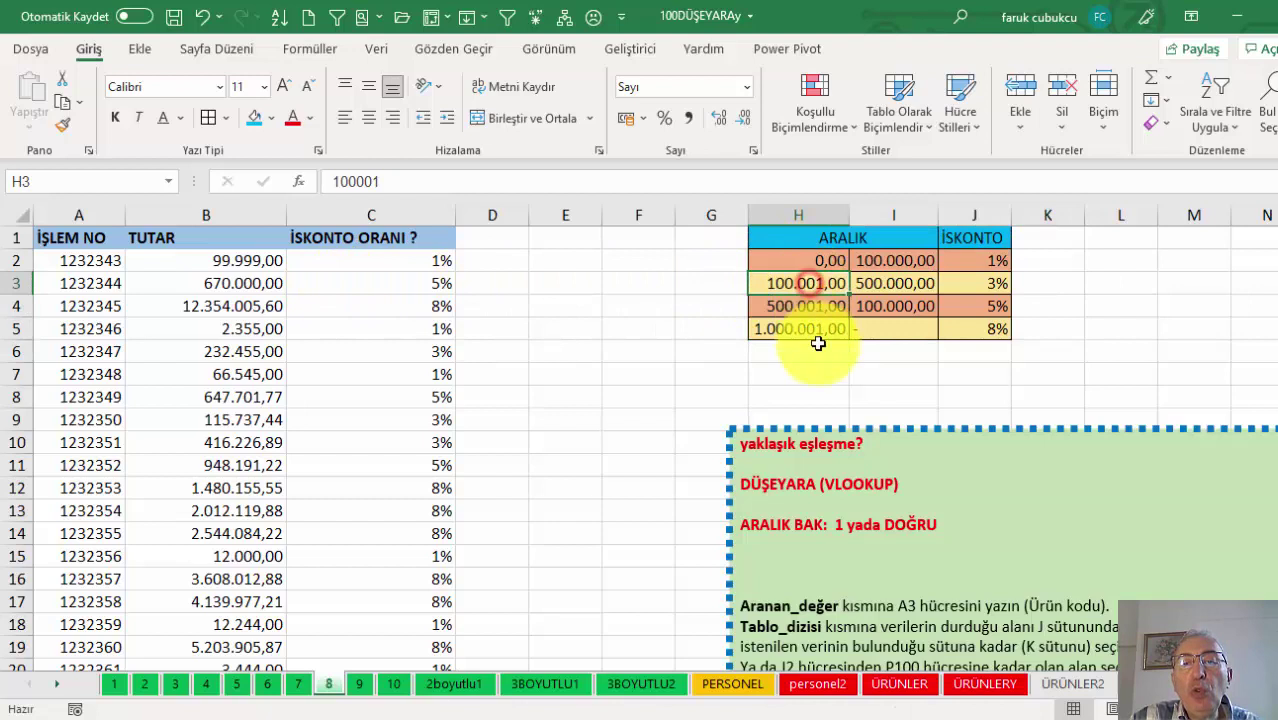
{"action": "left_click", "coordinate": [875, 446]}
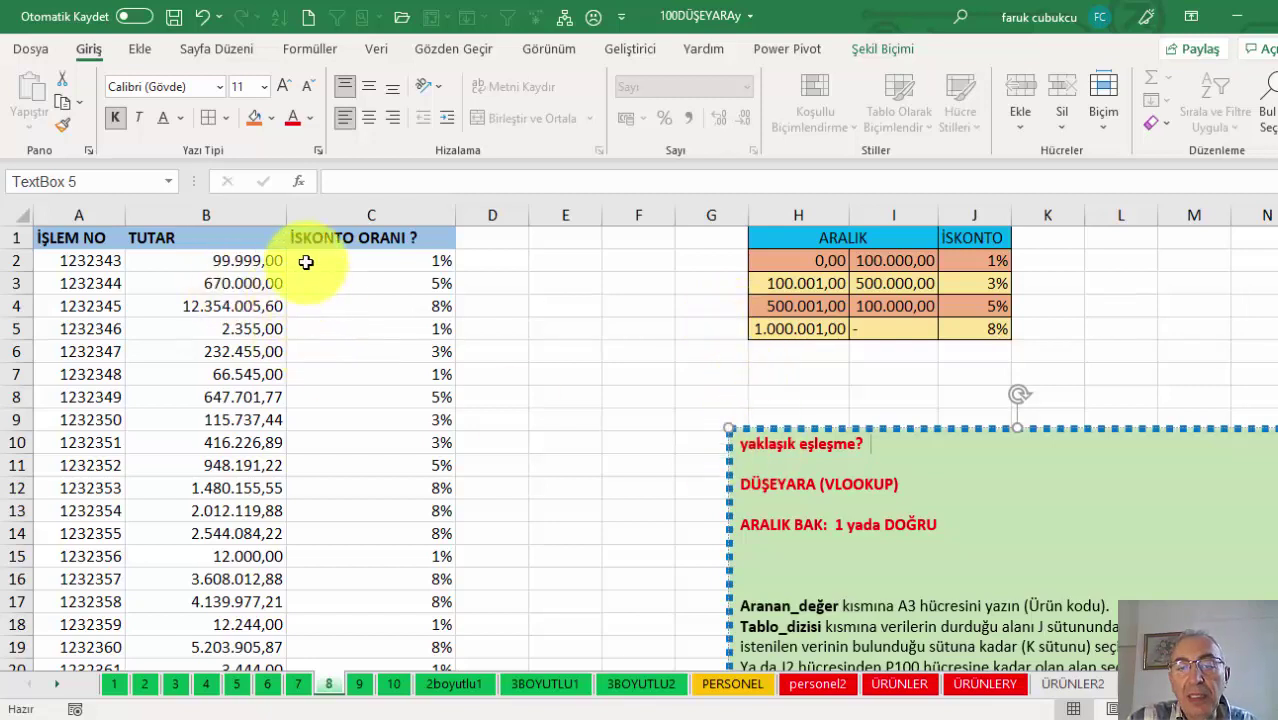
{"action": "left_click", "coordinate": [320, 297]}
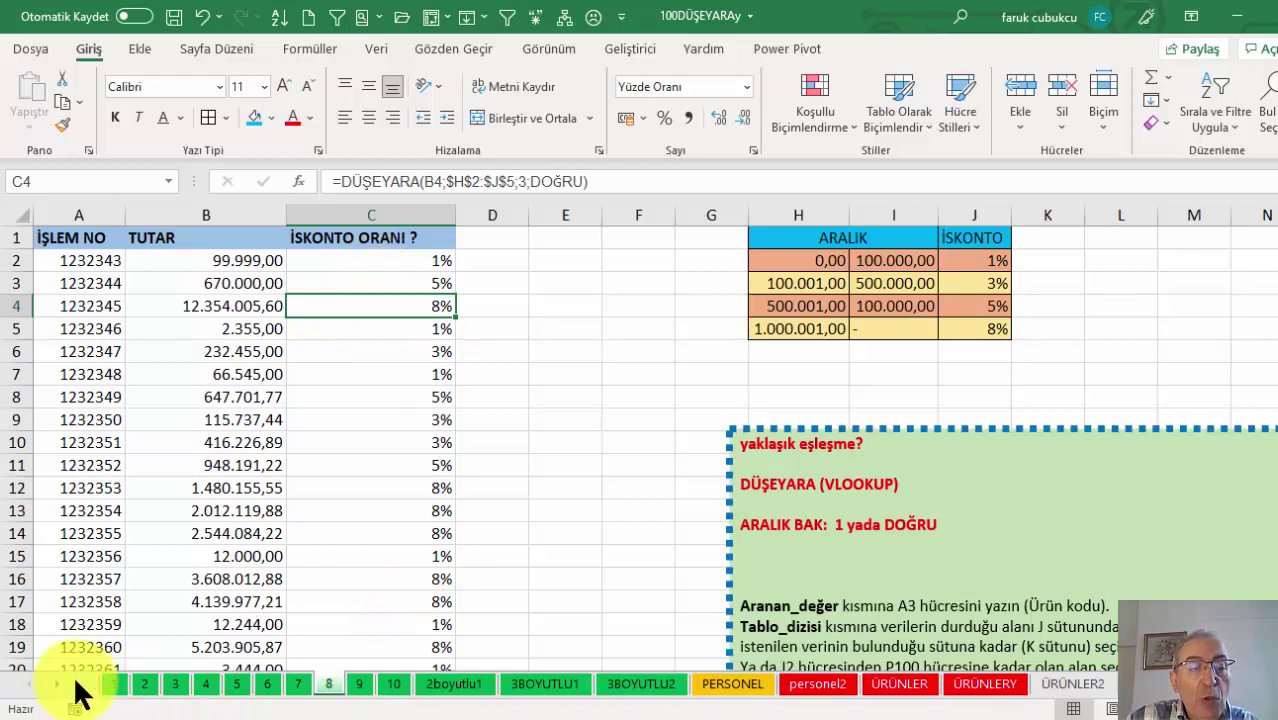
Step: On sheet 1, change B3's product-name lookup match type from YANLIŞ to DOĞRU
{"action": "left_click", "coordinate": [113, 684]}
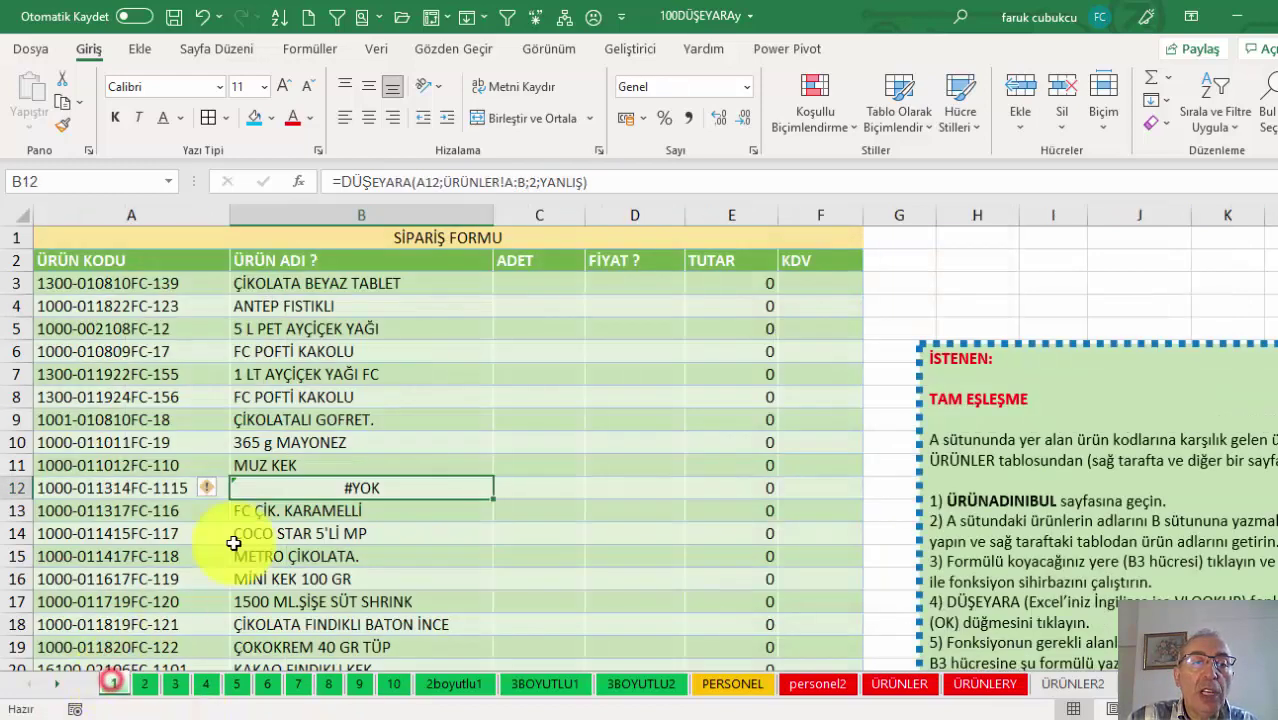
{"action": "left_click", "coordinate": [421, 282]}
{"action": "double_click", "coordinate": [421, 282]}
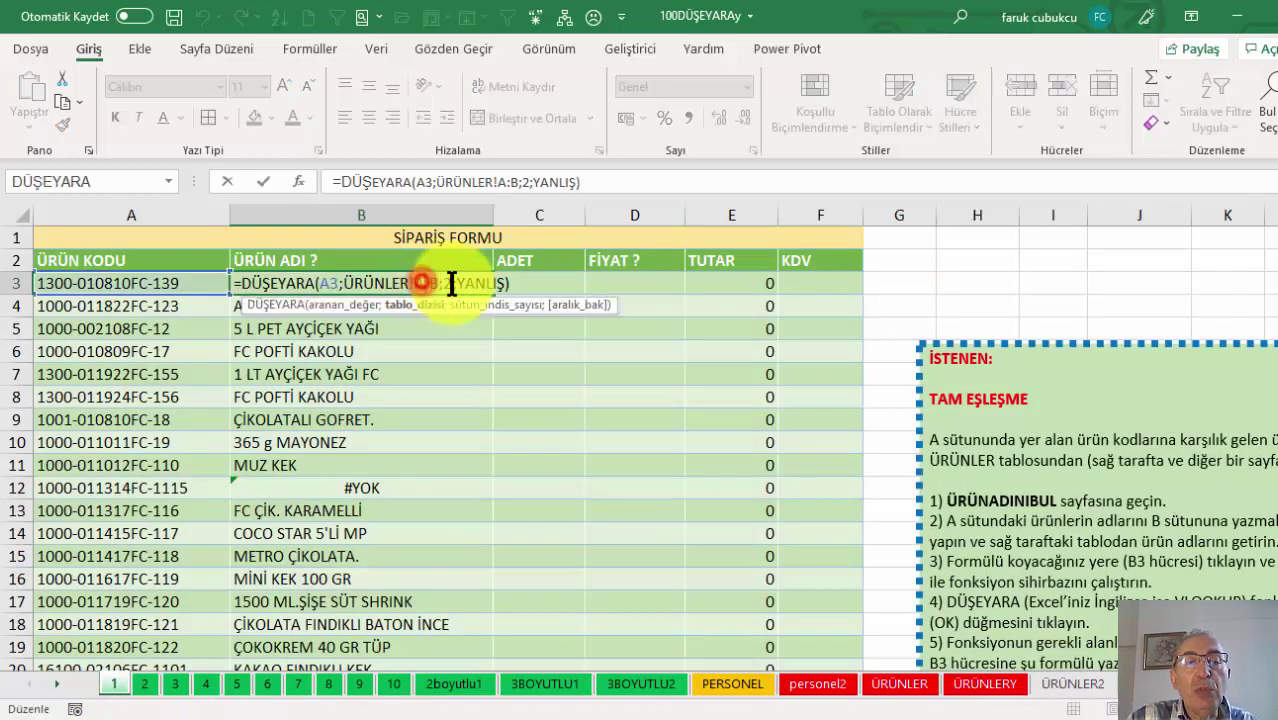
{"action": "left_click", "coordinate": [503, 281]}
{"action": "key", "text": "BackSpace"}
{"action": "key", "text": "BackSpace"}
{"action": "key", "text": "BackSpace"}
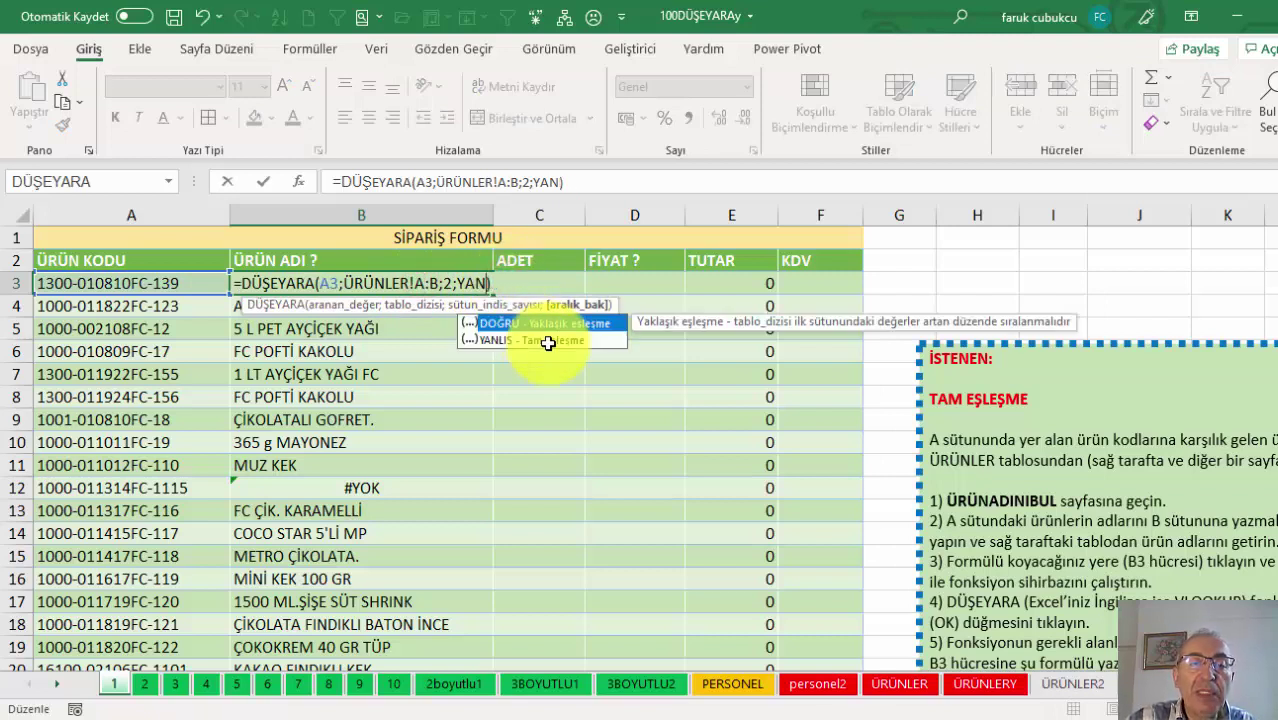
{"action": "key", "text": "Escape"}
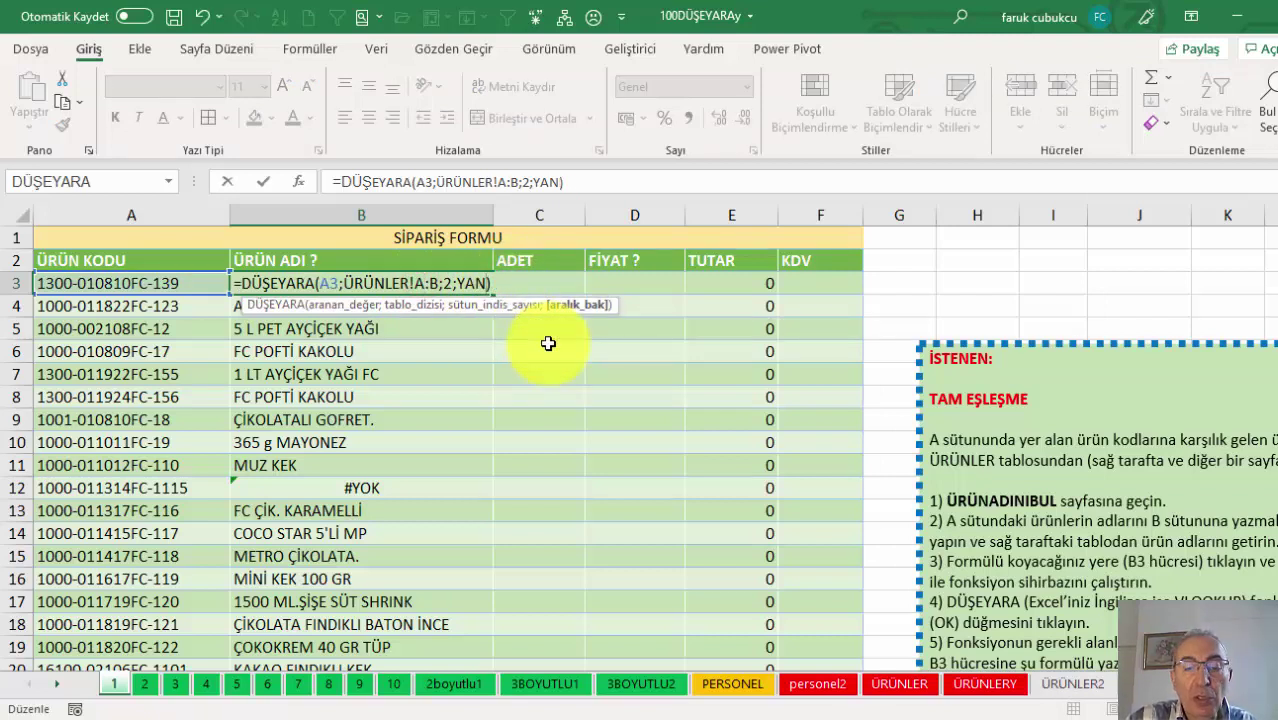
{"action": "key", "text": "BackSpace"}
{"action": "key", "text": "BackSpace"}
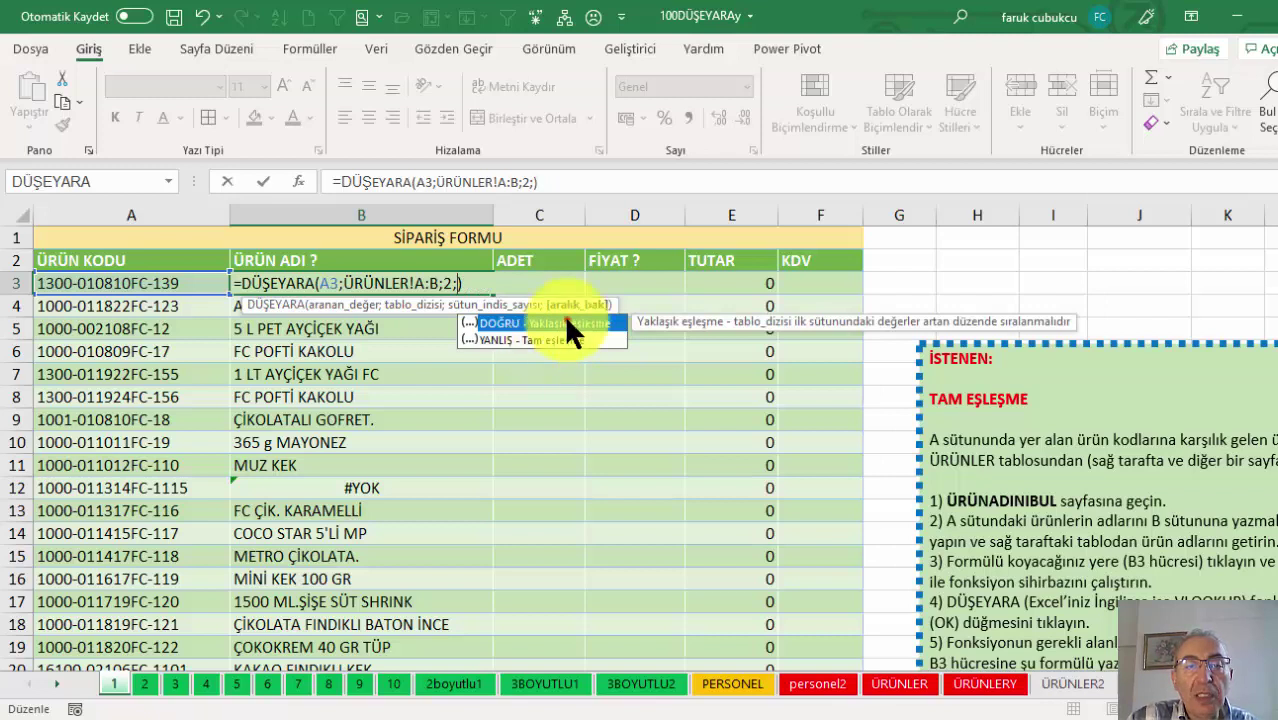
{"action": "double_click", "coordinate": [565, 323]}
{"action": "key", "text": "Return"}
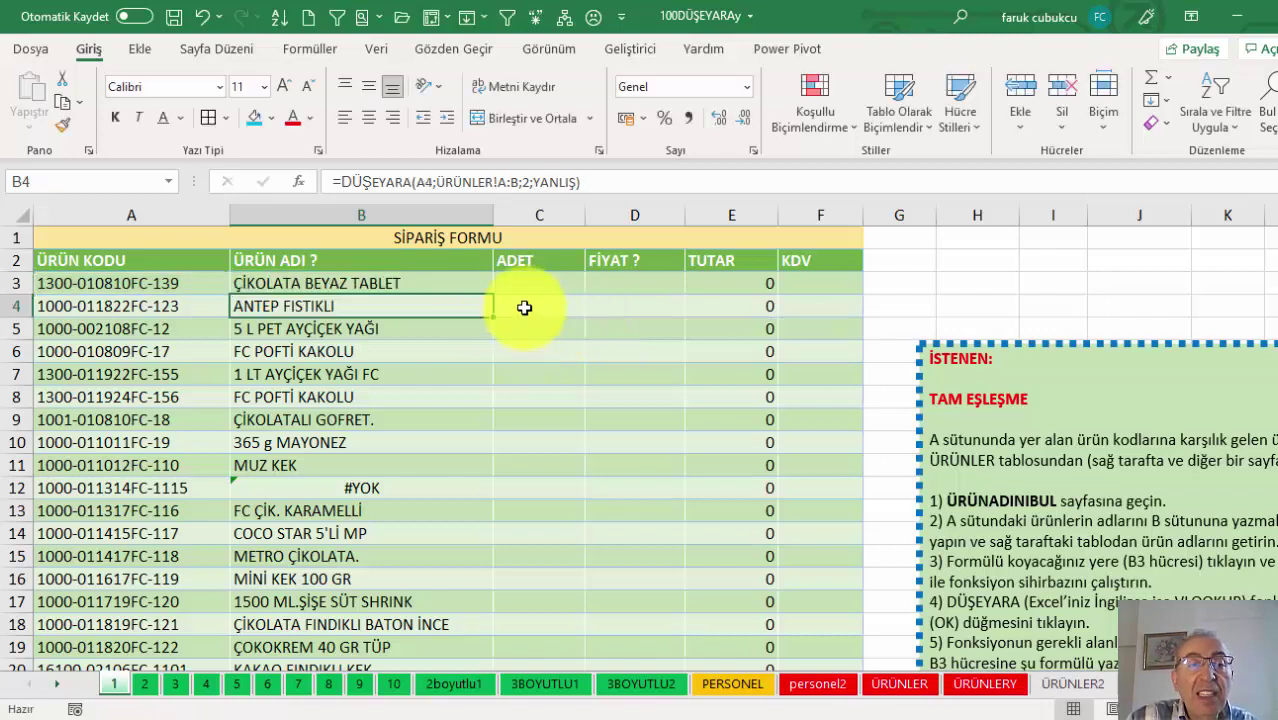
Step: Copy the DOĞRU lookup down the product list, pick a fill option, and show sheet 3
{"action": "left_click", "coordinate": [465, 283]}
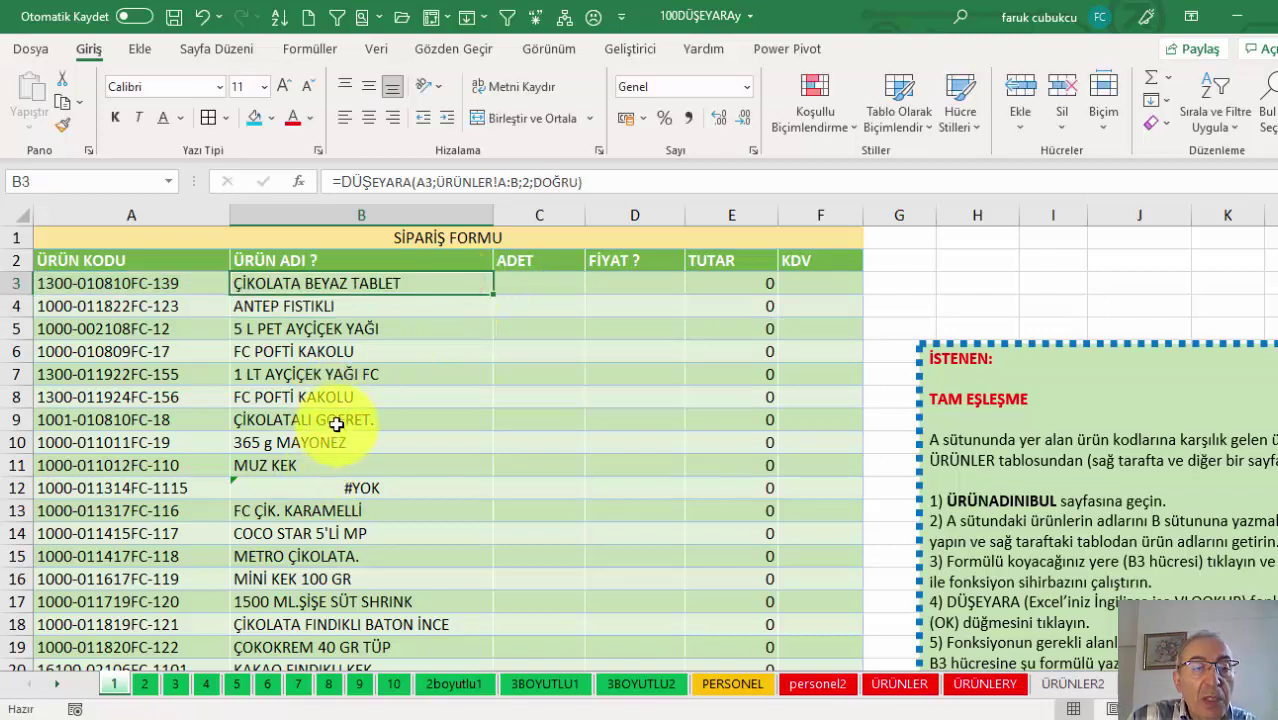
{"action": "double_click", "coordinate": [494, 294]}
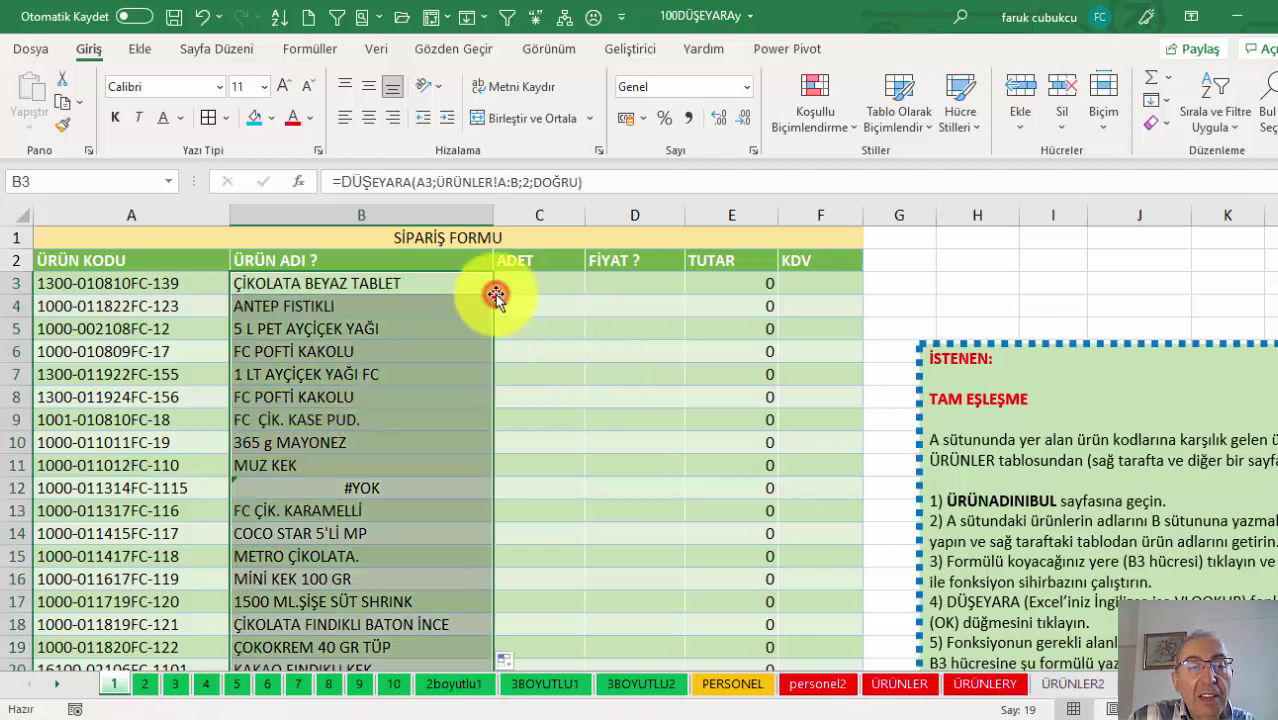
{"action": "left_click", "coordinate": [512, 667]}
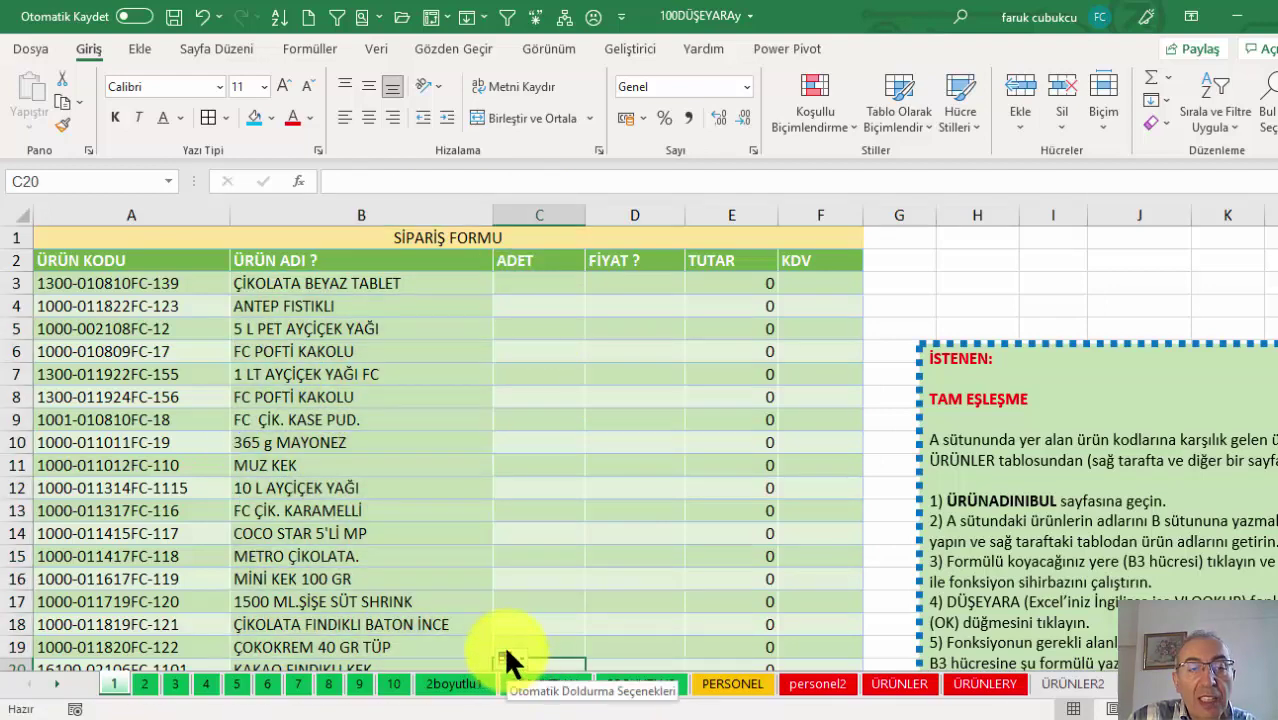
{"action": "left_click", "coordinate": [505, 660]}
{"action": "left_click", "coordinate": [536, 614]}
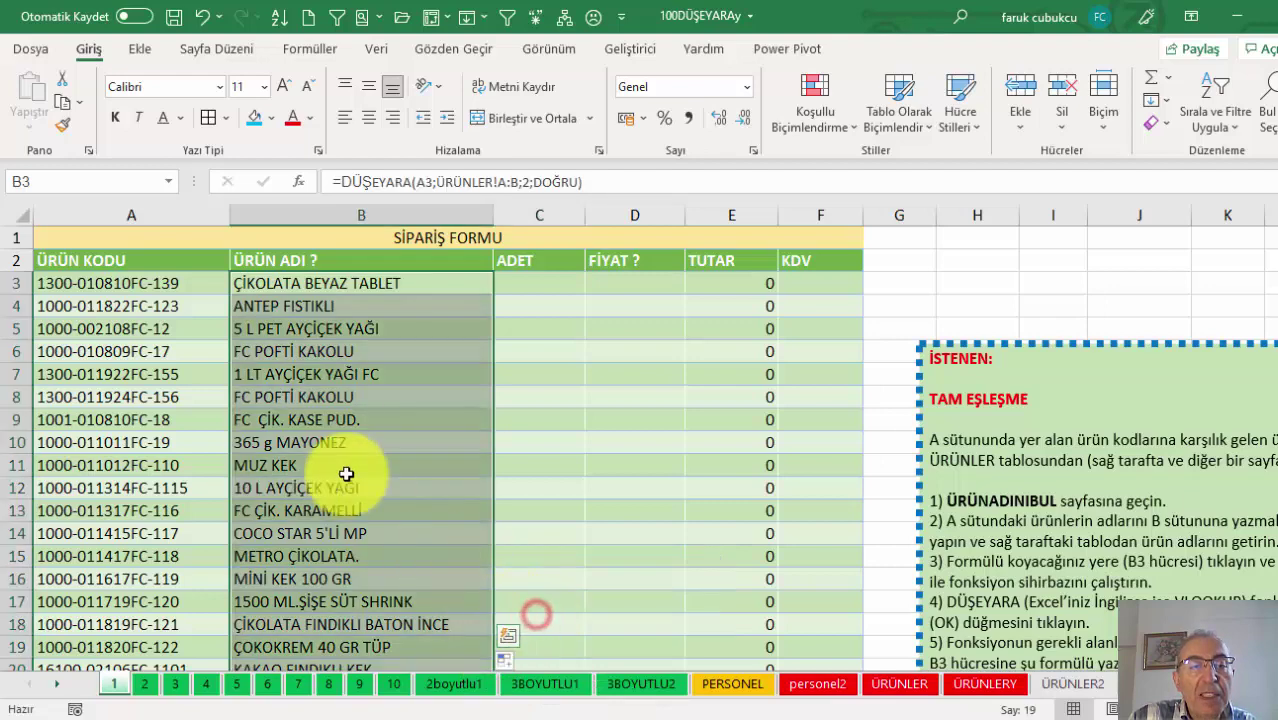
{"action": "left_click", "coordinate": [170, 283]}
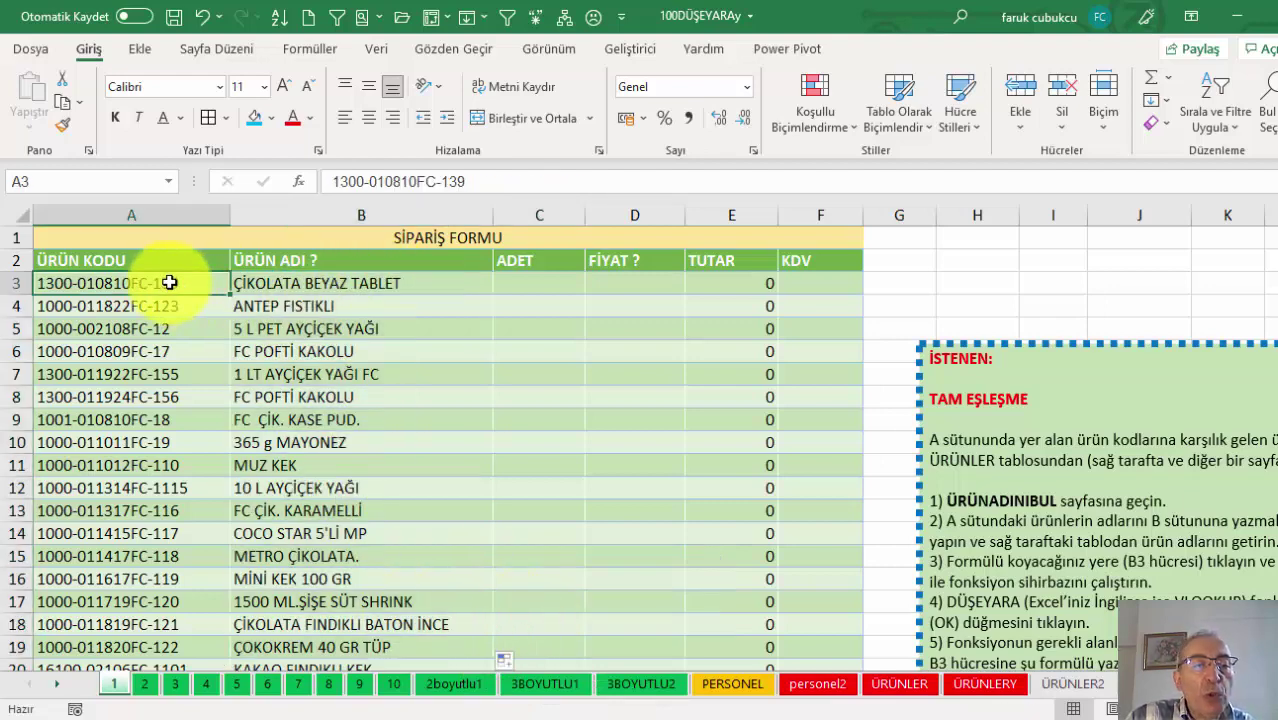
{"action": "left_click", "coordinate": [175, 684]}
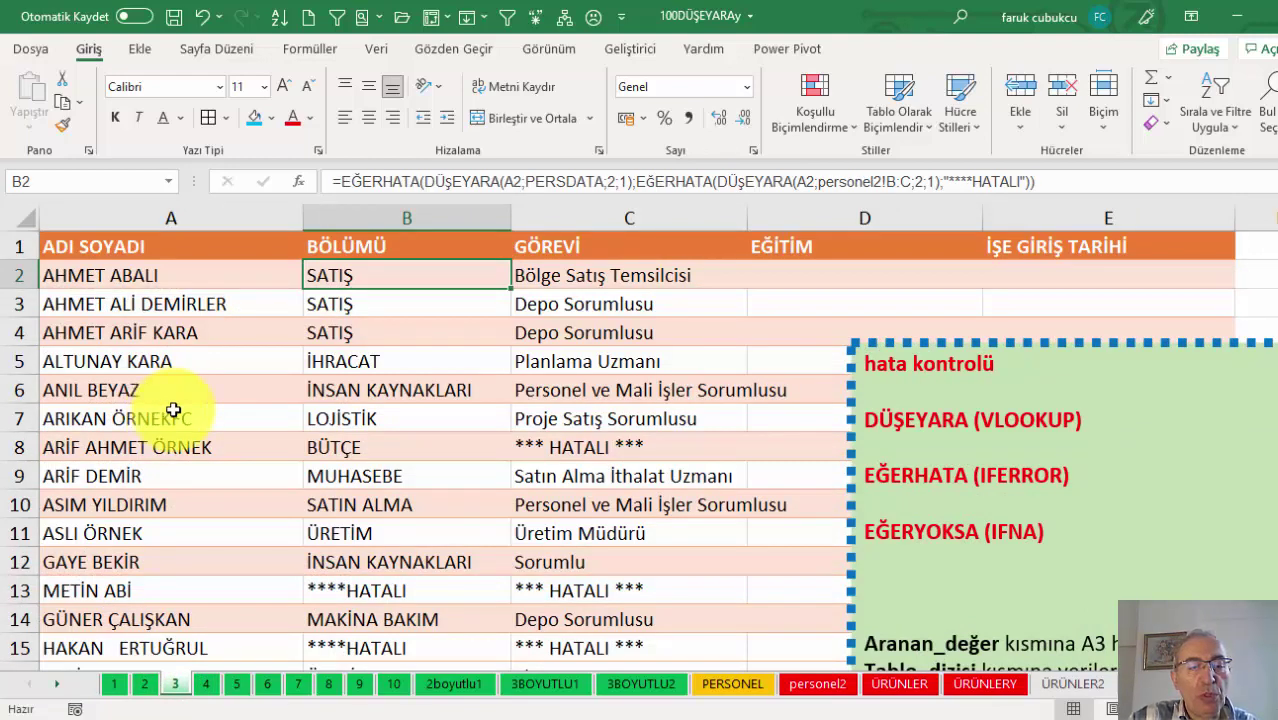
Step: Select sheet 8's ARALIK/İSKONTO table H2:J6, then pick DURUMU cell C2 on sheet 9
{"action": "left_click", "coordinate": [328, 685]}
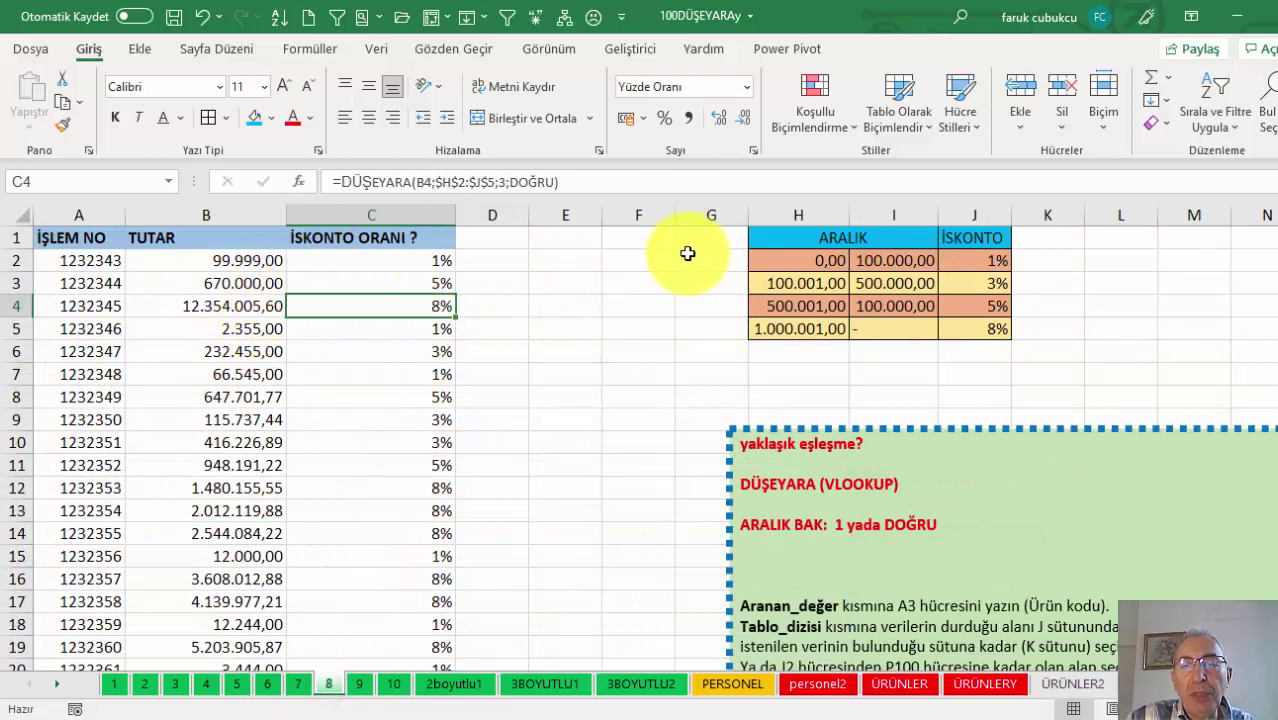
{"action": "left_click_drag", "start_coordinate": [770, 258], "coordinate": [975, 351]}
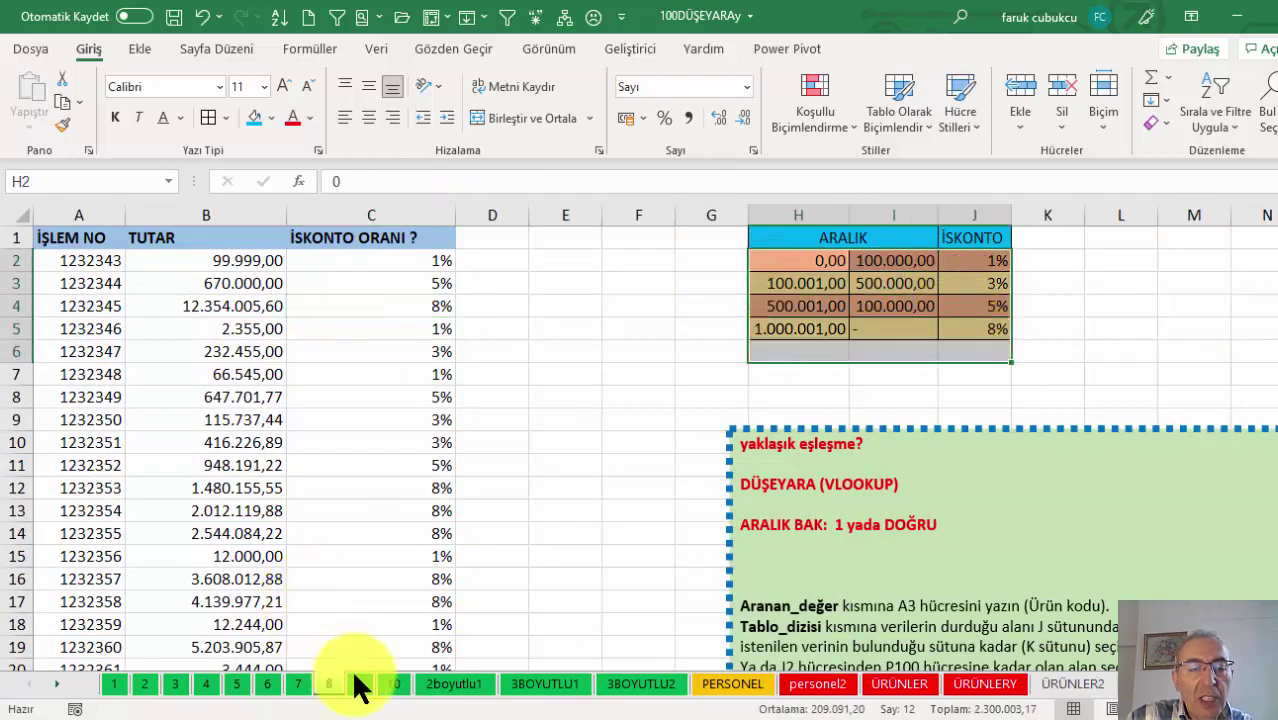
{"action": "left_click", "coordinate": [359, 684]}
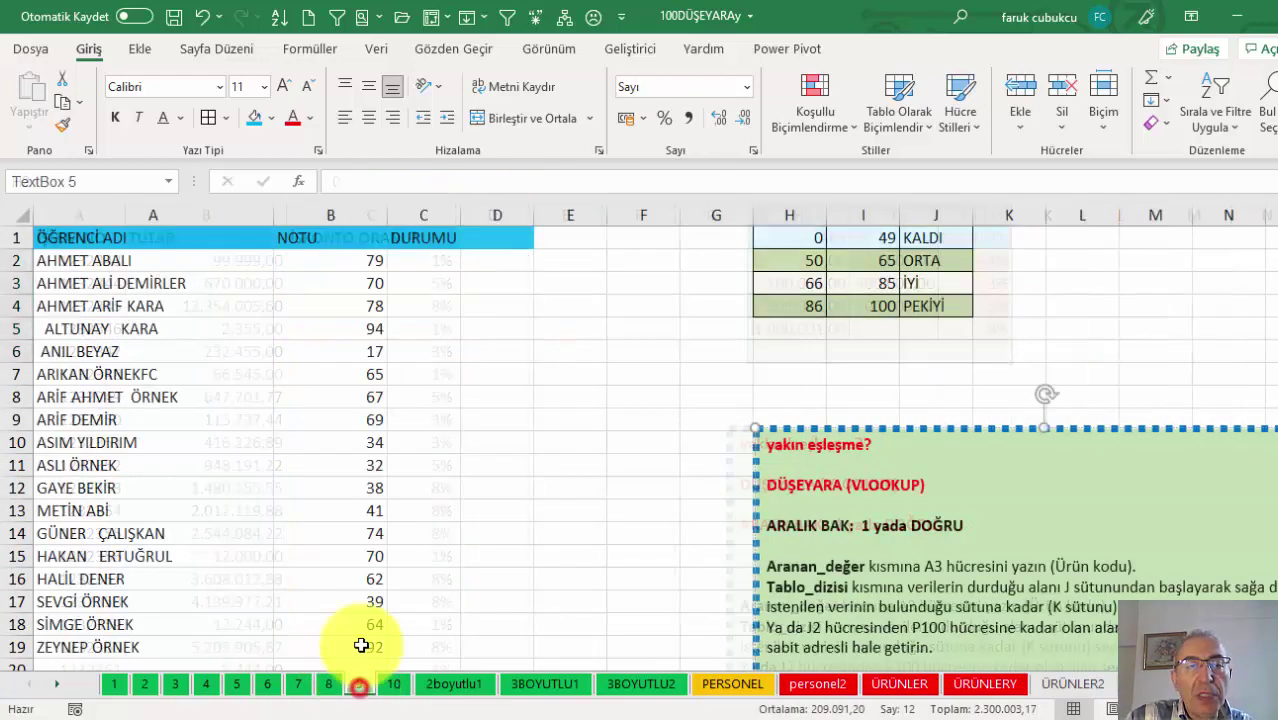
{"action": "left_click", "coordinate": [436, 262]}
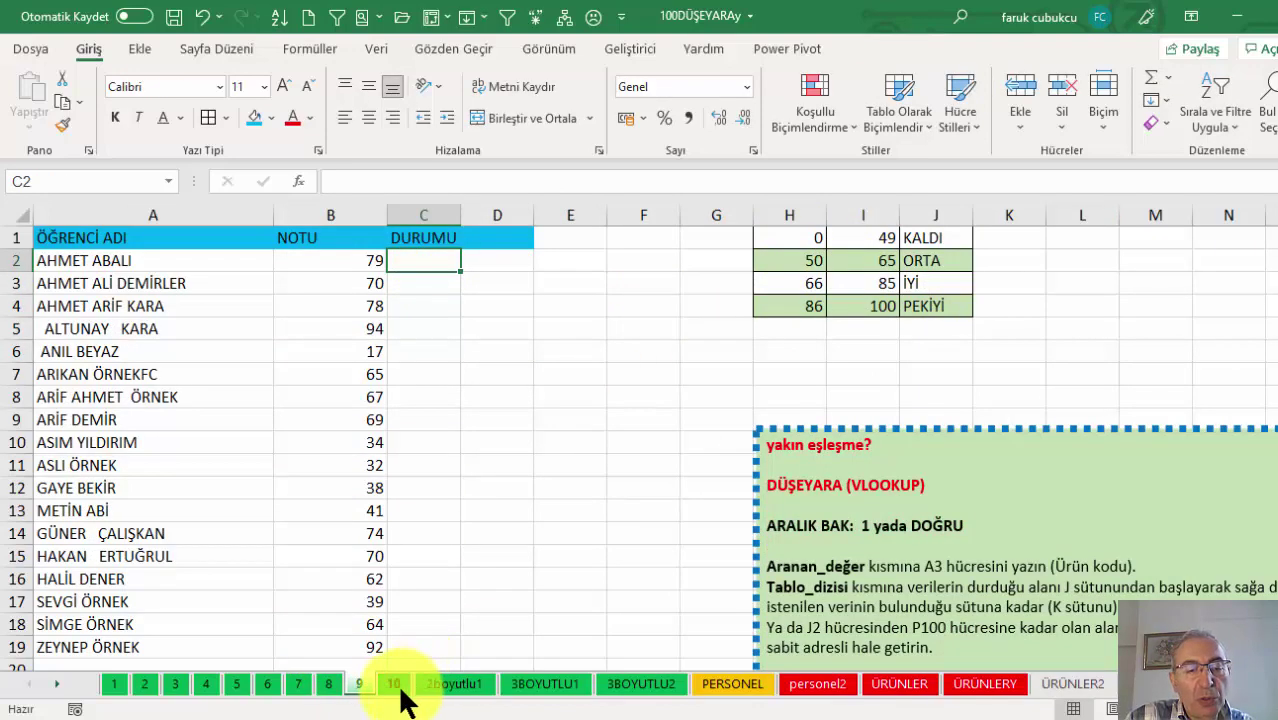
Step: On sheet 10, check the FİYAT and product-code cells and narrow columns H and E
{"action": "left_click", "coordinate": [394, 684]}
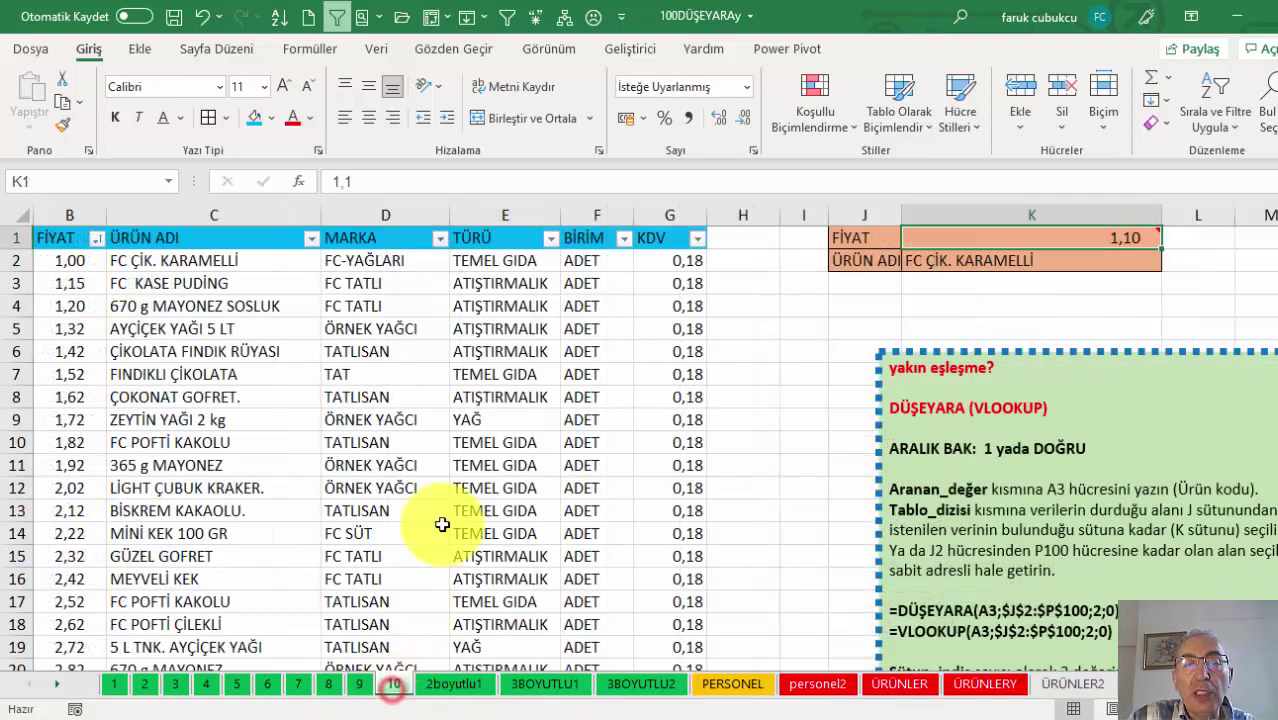
{"action": "left_click", "coordinate": [86, 270]}
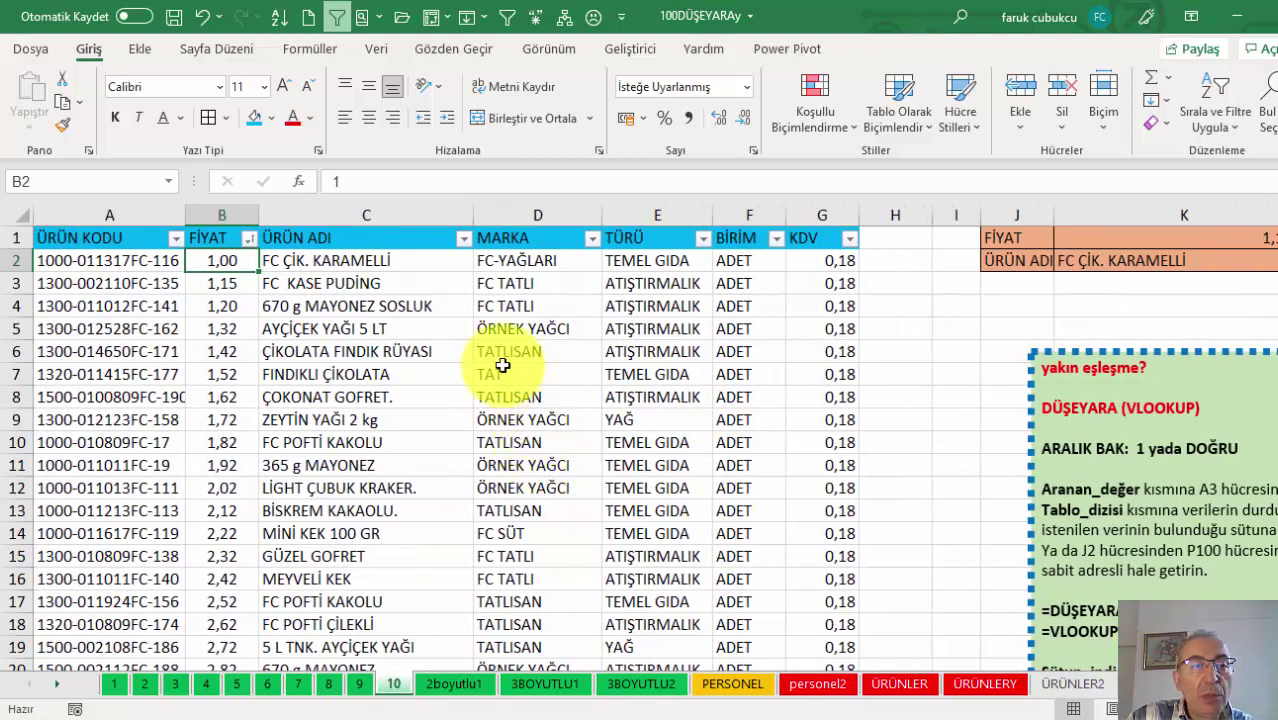
{"action": "left_click", "coordinate": [172, 282]}
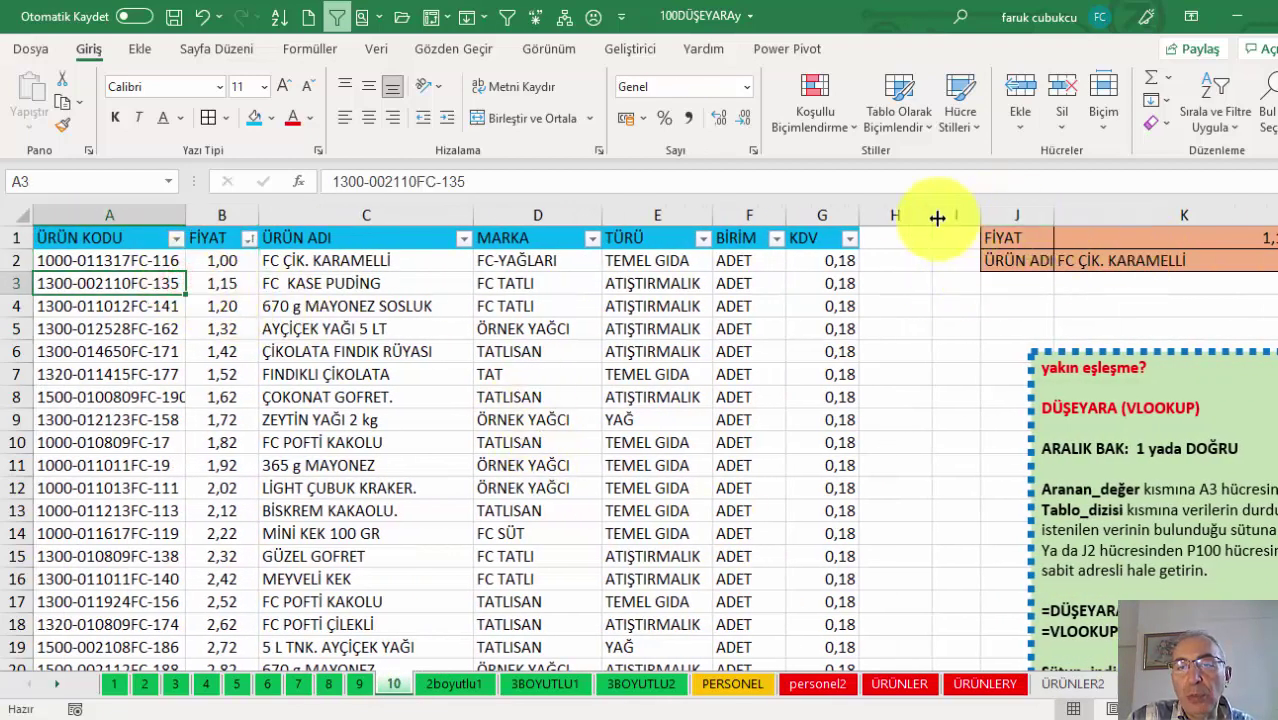
{"action": "left_click_drag", "start_coordinate": [934, 215], "coordinate": [913, 215]}
{"action": "left_click_drag", "start_coordinate": [712, 215], "coordinate": [684, 215]}
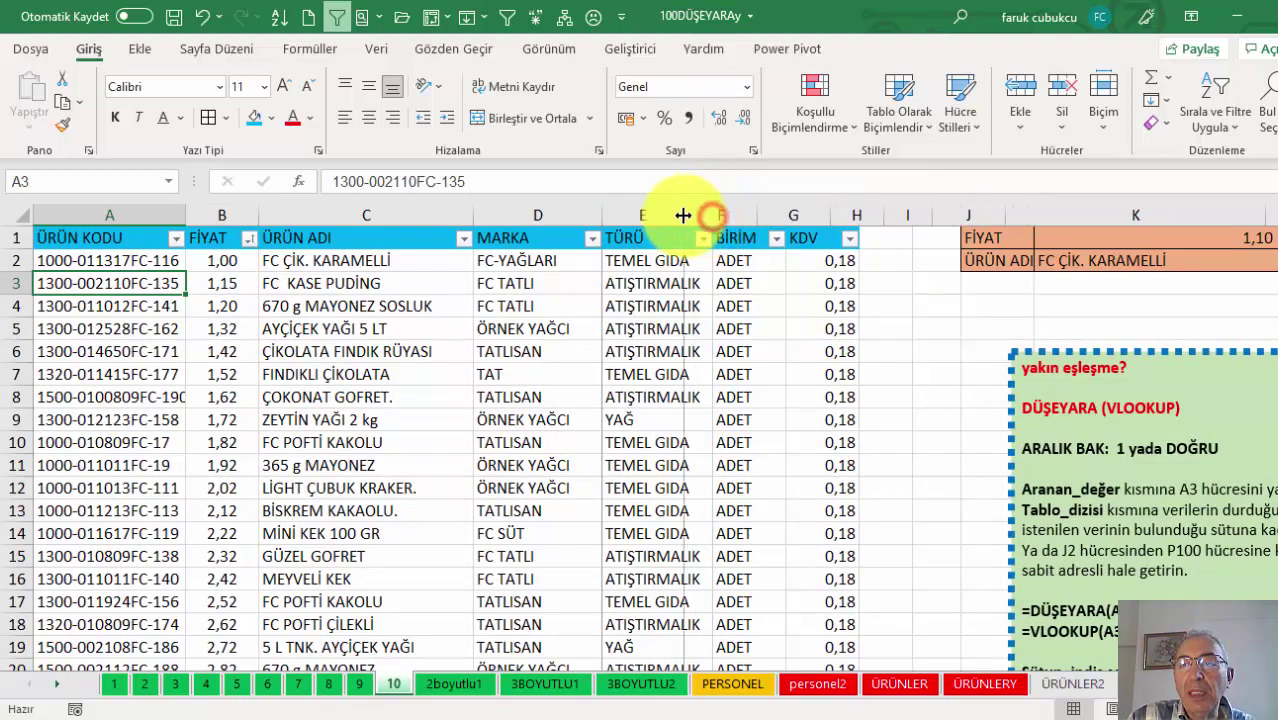
Step: Inspect K1's FİYAT value and K2's ÜRÜN ADI lookup formula, narrowing column I
{"action": "left_click", "coordinate": [1045, 262]}
{"action": "left_click", "coordinate": [1062, 237]}
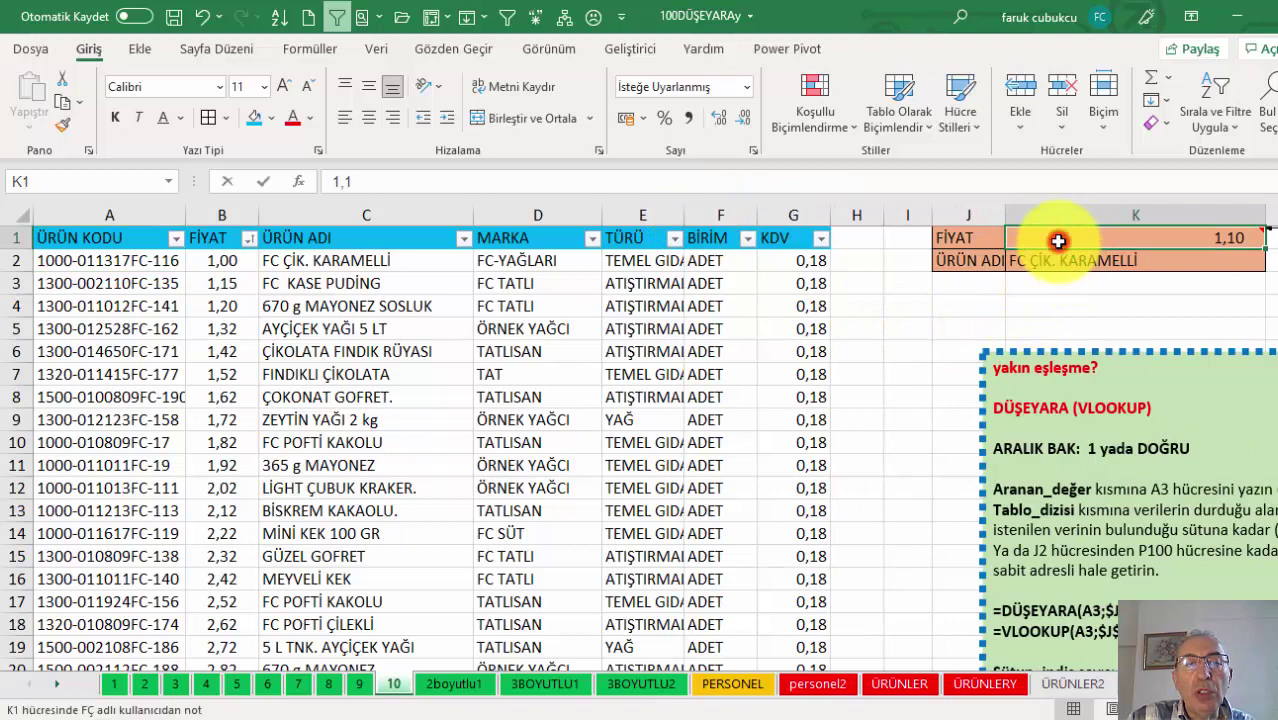
{"action": "double_click", "coordinate": [1058, 241]}
{"action": "left_click", "coordinate": [1045, 259]}
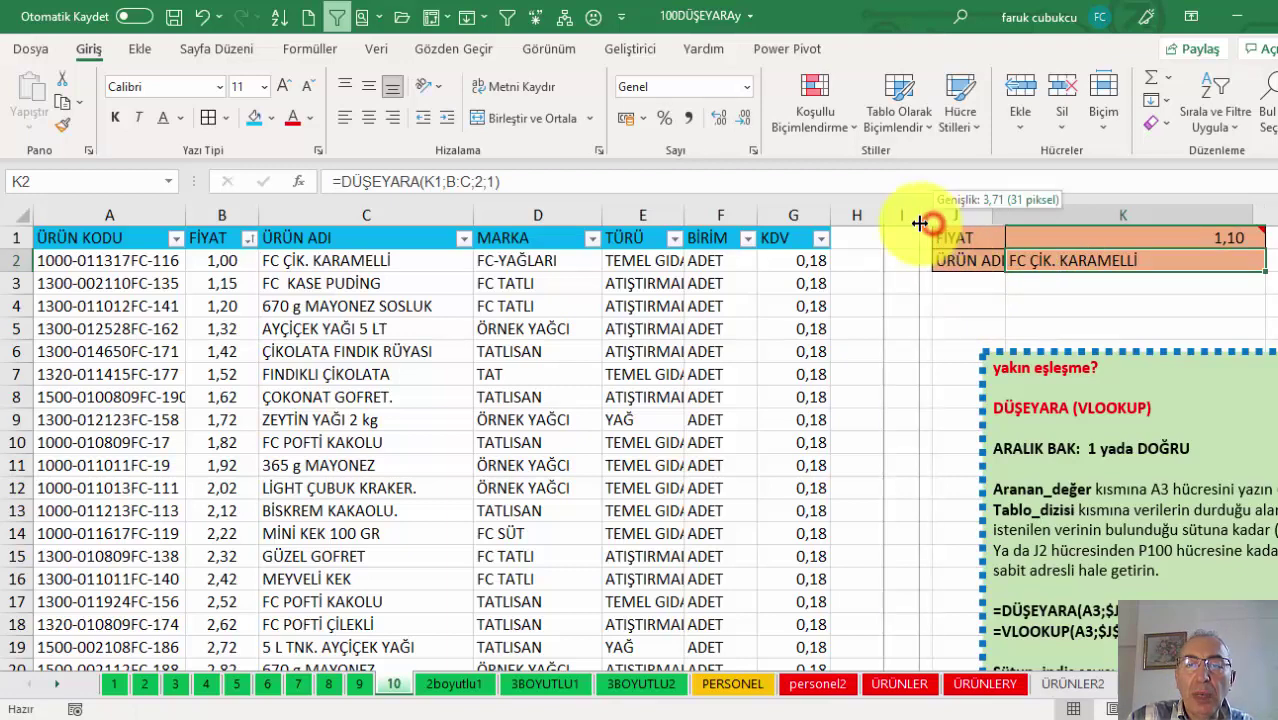
{"action": "left_click_drag", "start_coordinate": [932, 225], "coordinate": [920, 225]}
{"action": "double_click", "coordinate": [1023, 259]}
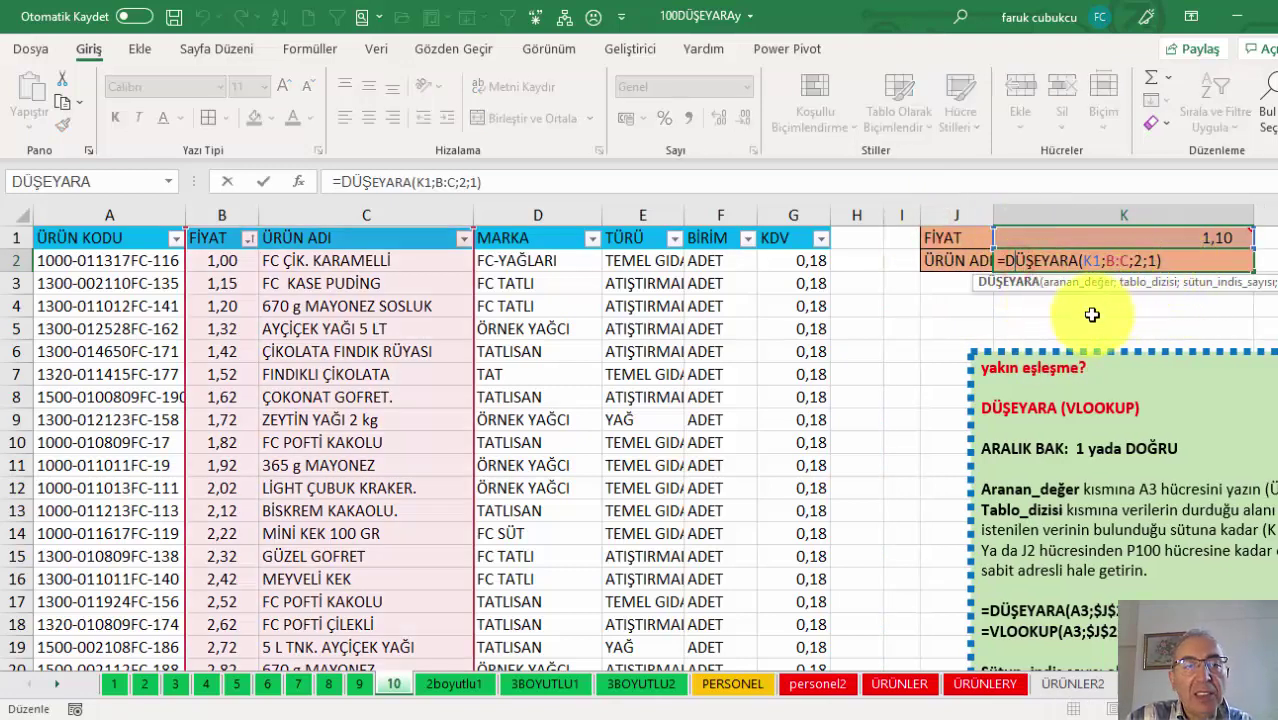
{"action": "key", "text": "Escape"}
Step: Return to sheet 8 and select the C2 discount-rate formula returning 1%
{"action": "left_click", "coordinate": [342, 328]}
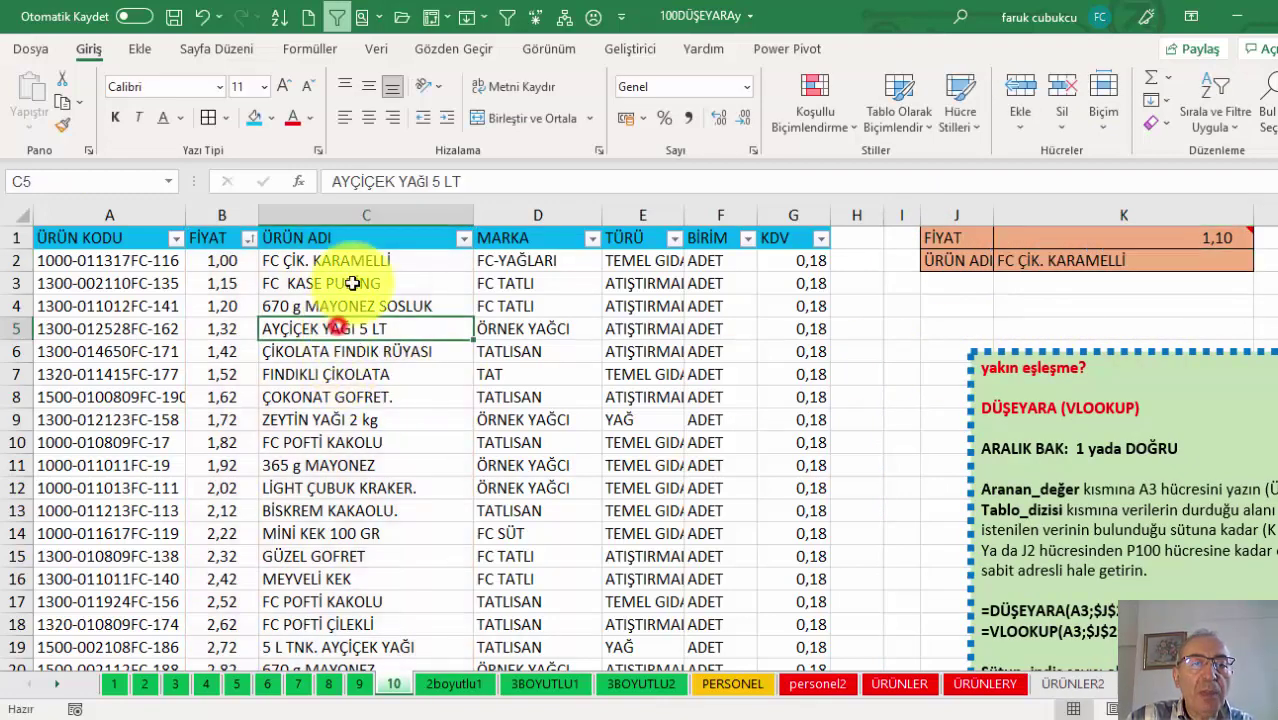
{"action": "left_click", "coordinate": [342, 260]}
{"action": "left_click", "coordinate": [330, 684]}
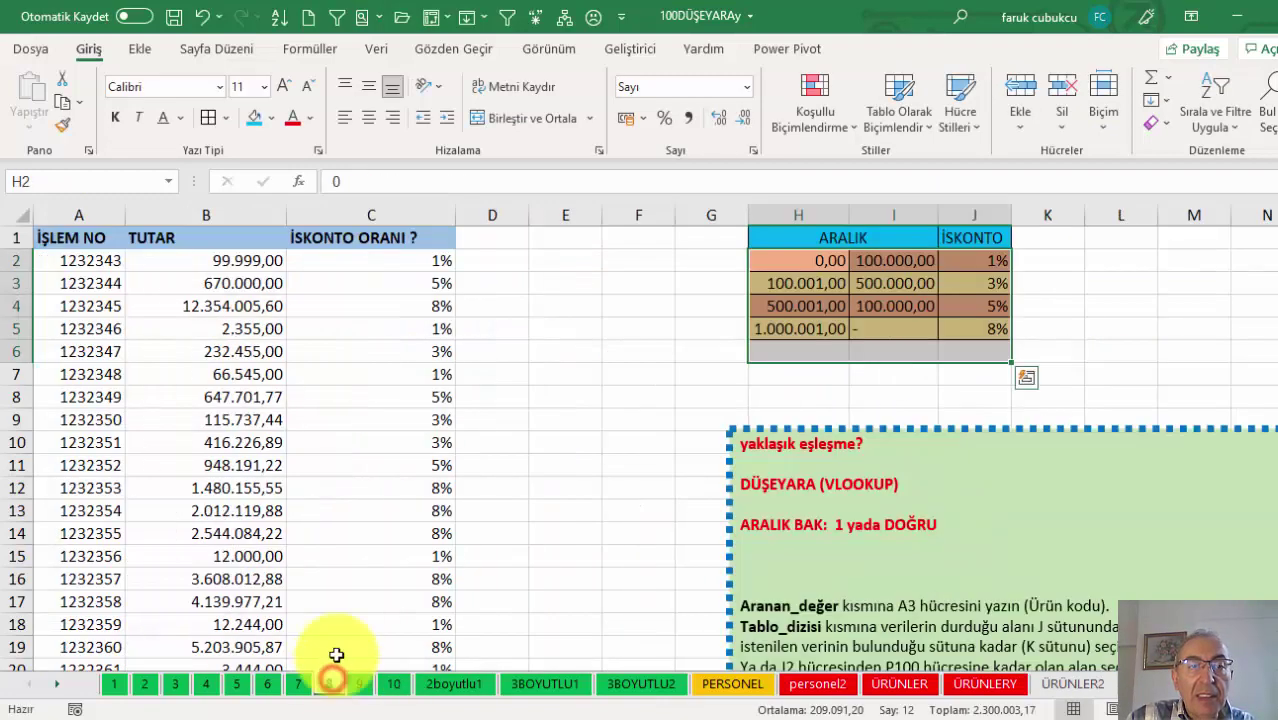
{"action": "left_click", "coordinate": [348, 397]}
{"action": "left_click", "coordinate": [378, 260]}
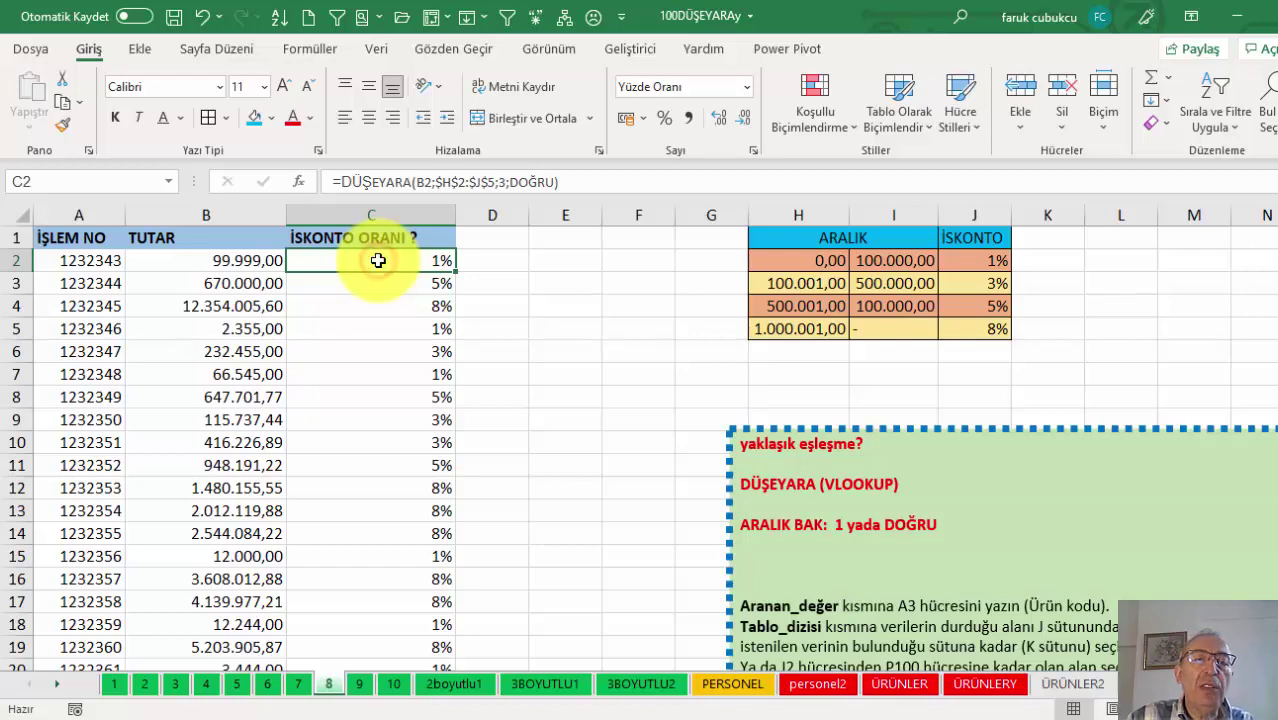